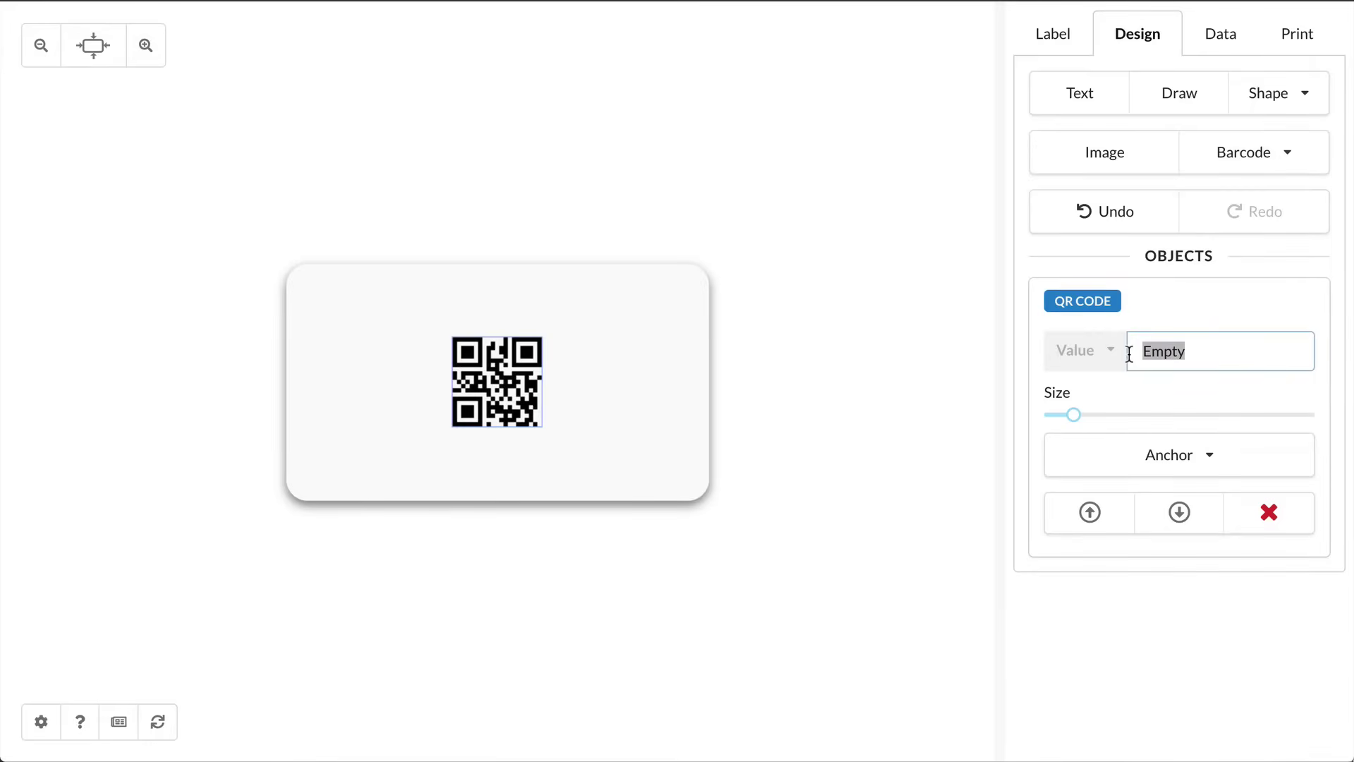
type("www.google.com")
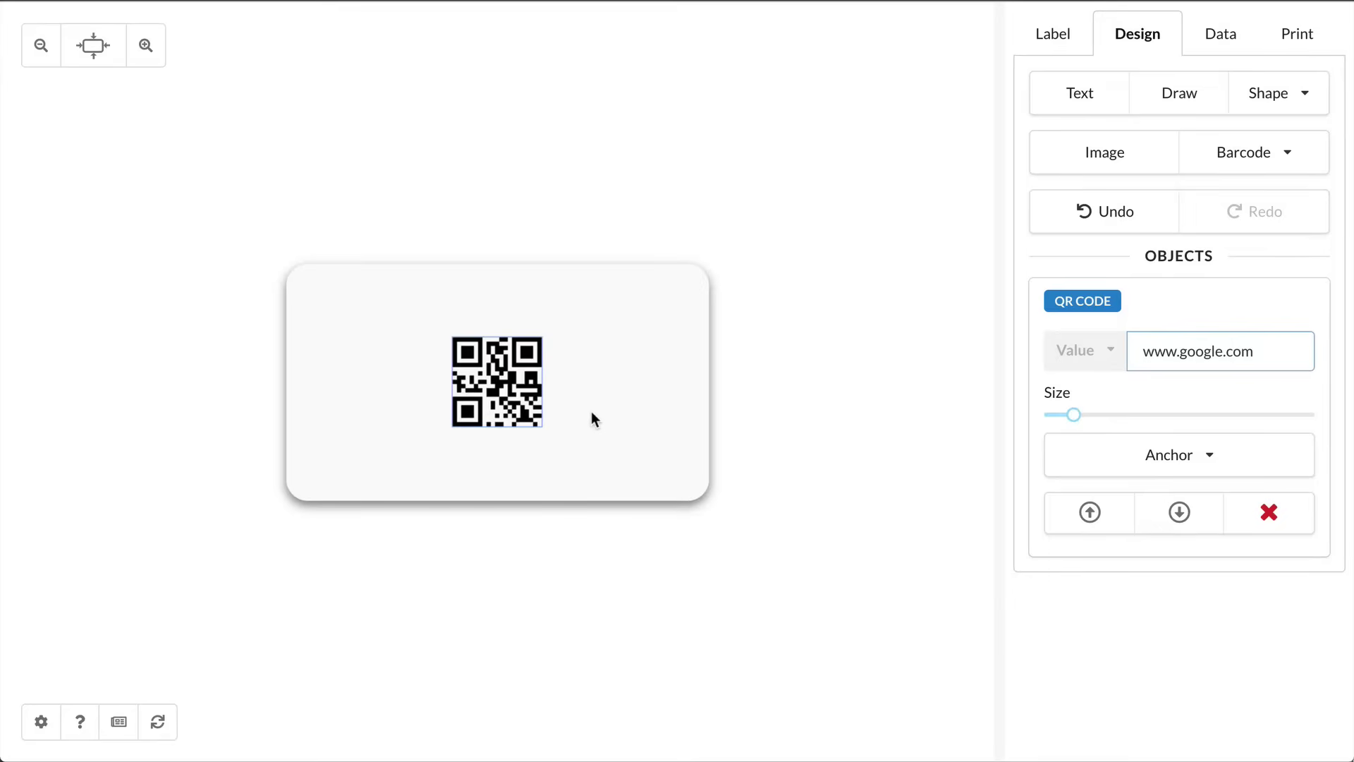
left_click_drag(497, 377, 657, 434)
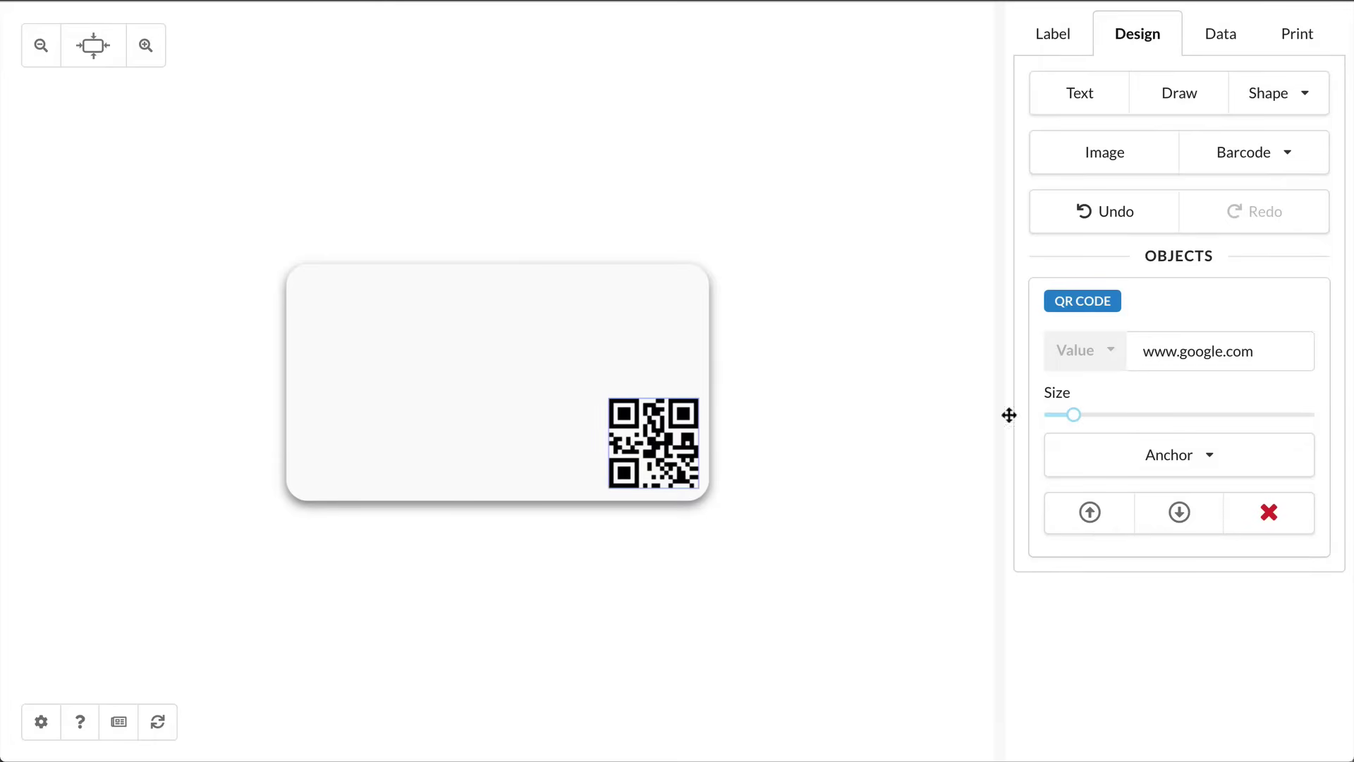
triple_click(1207, 354)
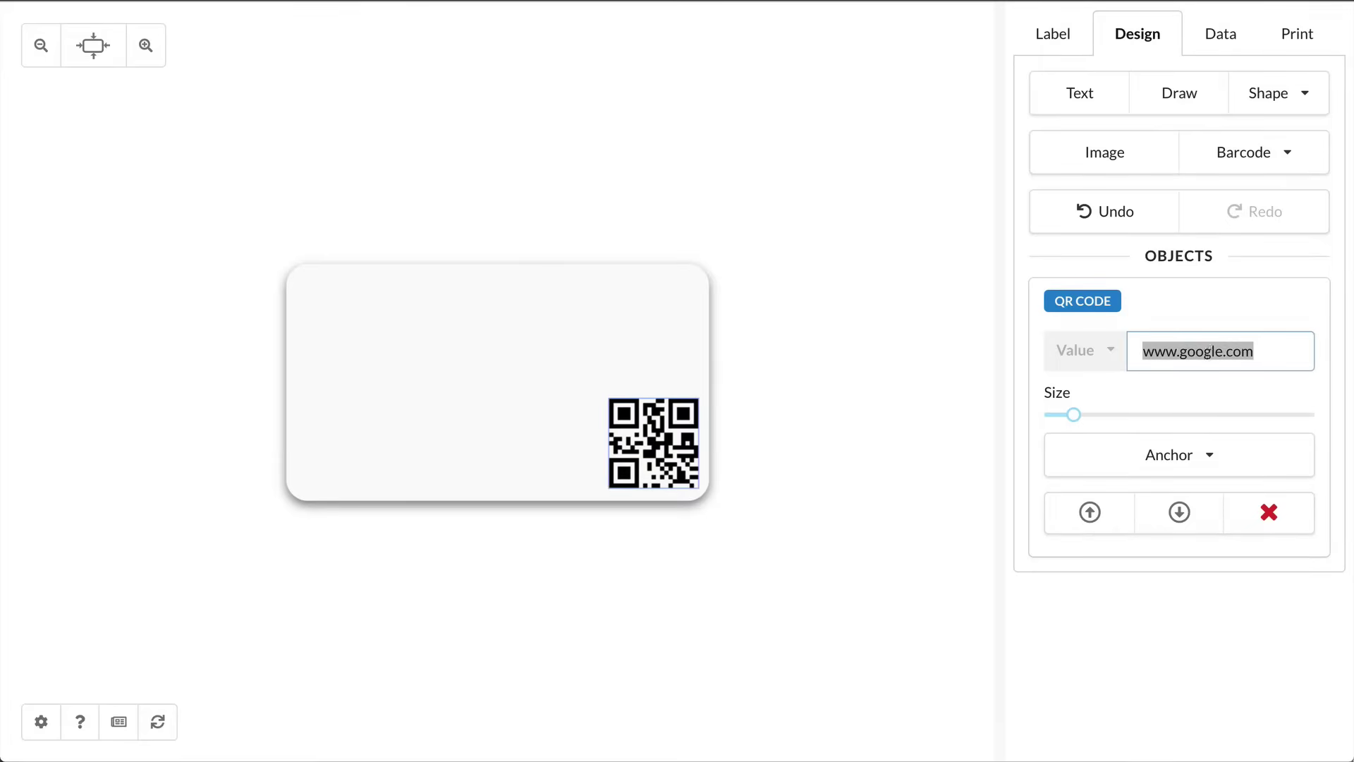
type("df sdf sdf sdf sdf")
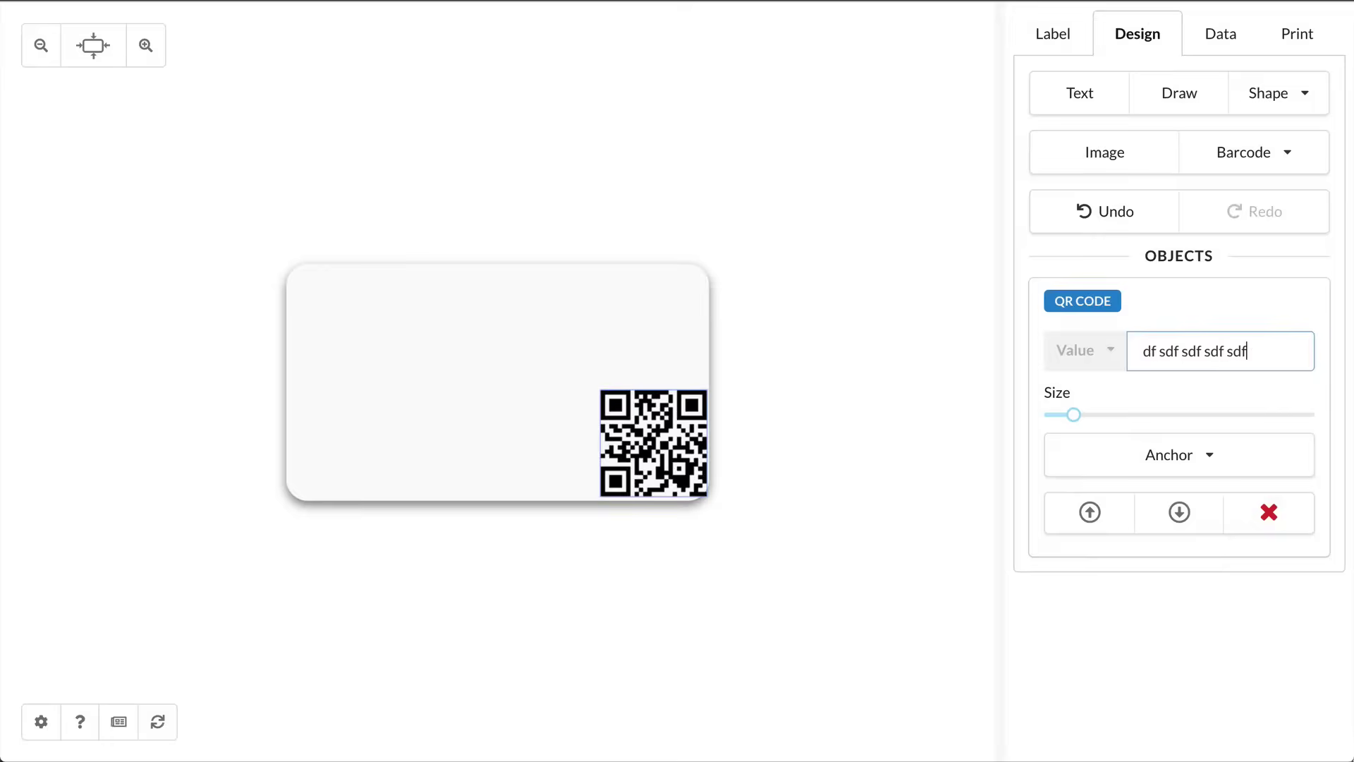
type(" sdf sdf sdf sdf sd")
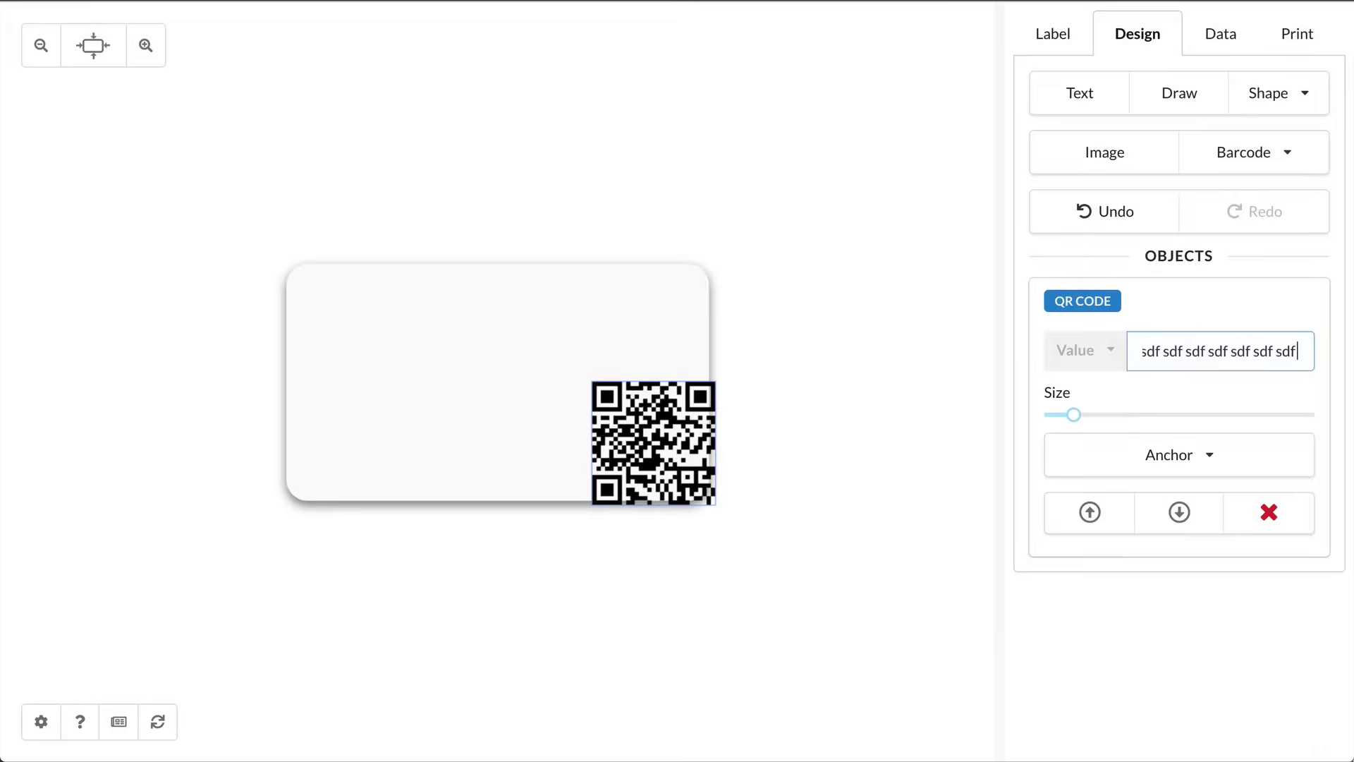
type(" fds")
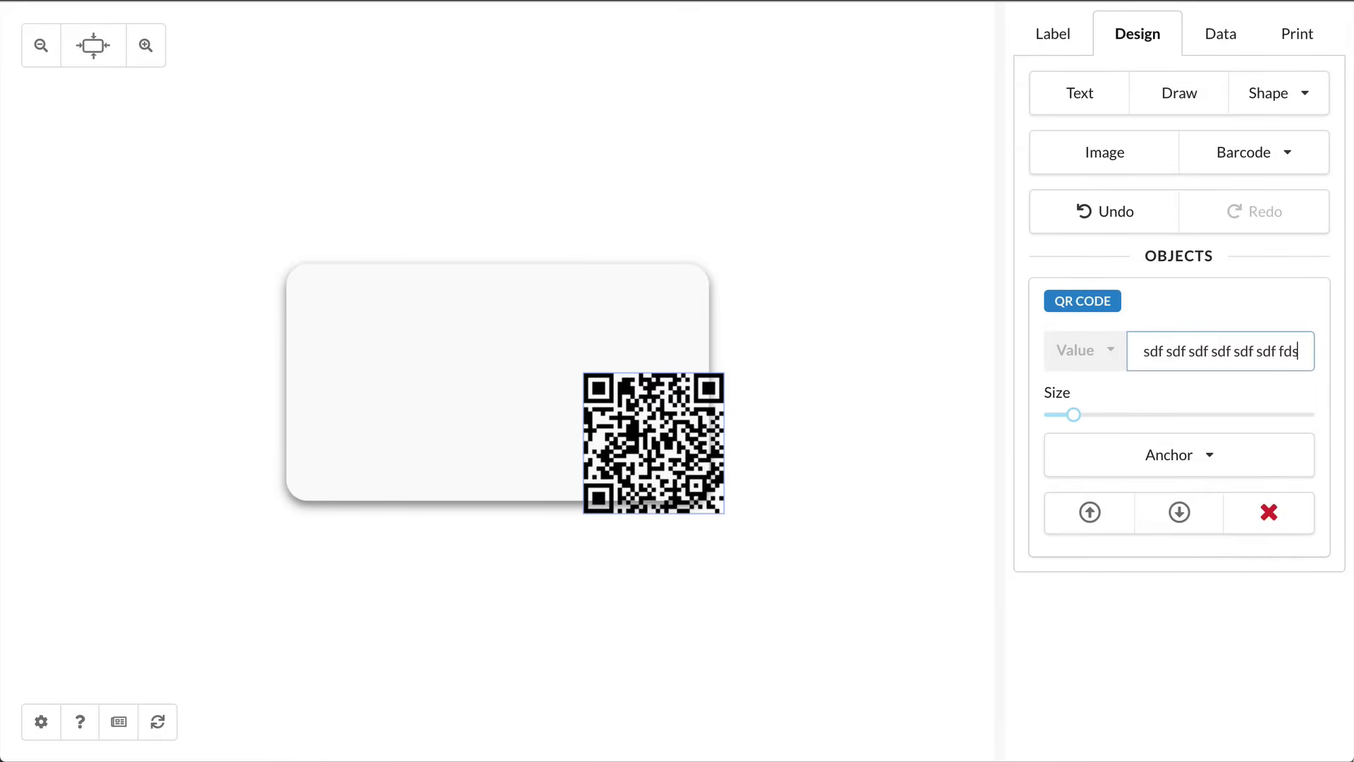
Step: Replace the QR value with 'sd' and anchor the code at its bottom-right corner
key("ctrl+a")
key("BackSpace")
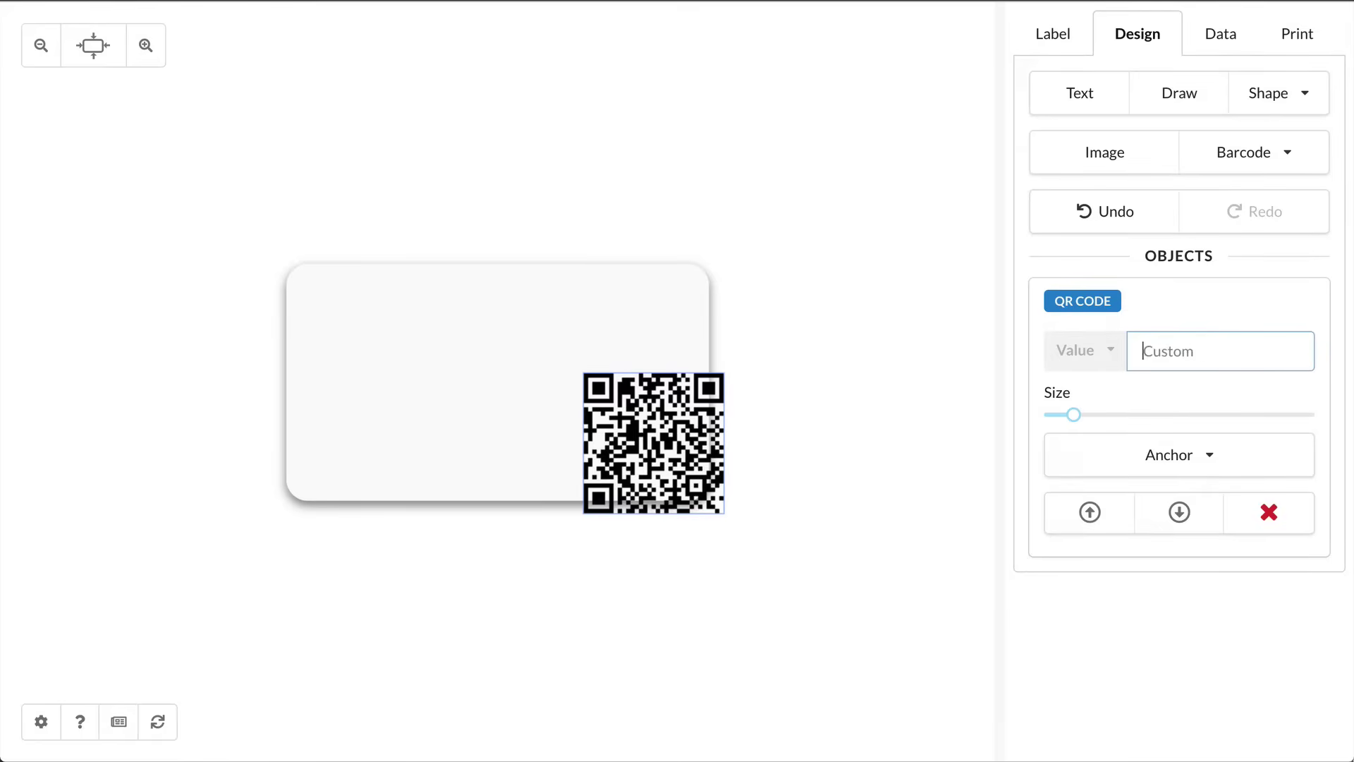
type("sd")
left_click(703, 451)
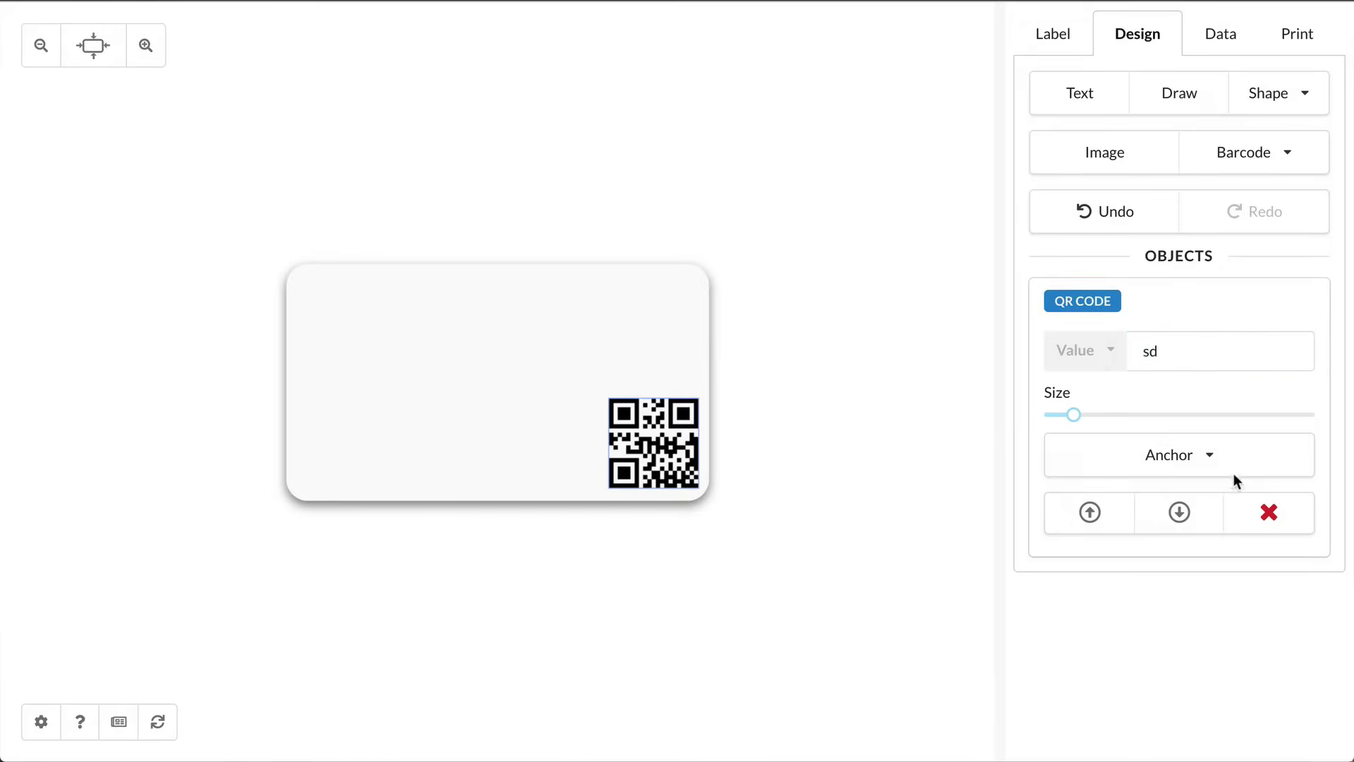
left_click(1175, 447)
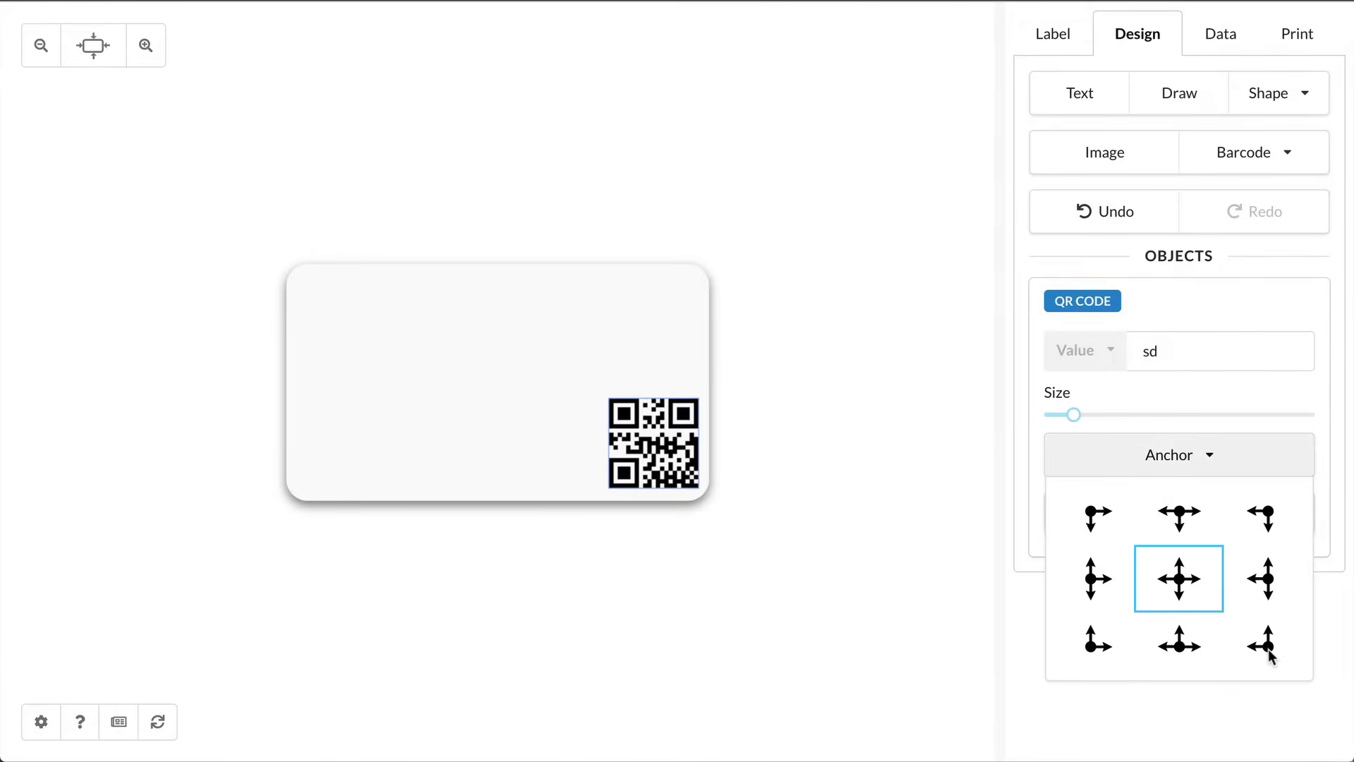
left_click(1268, 648)
Step: Test another long QR value, then select all of it for replacement
left_click(1206, 356)
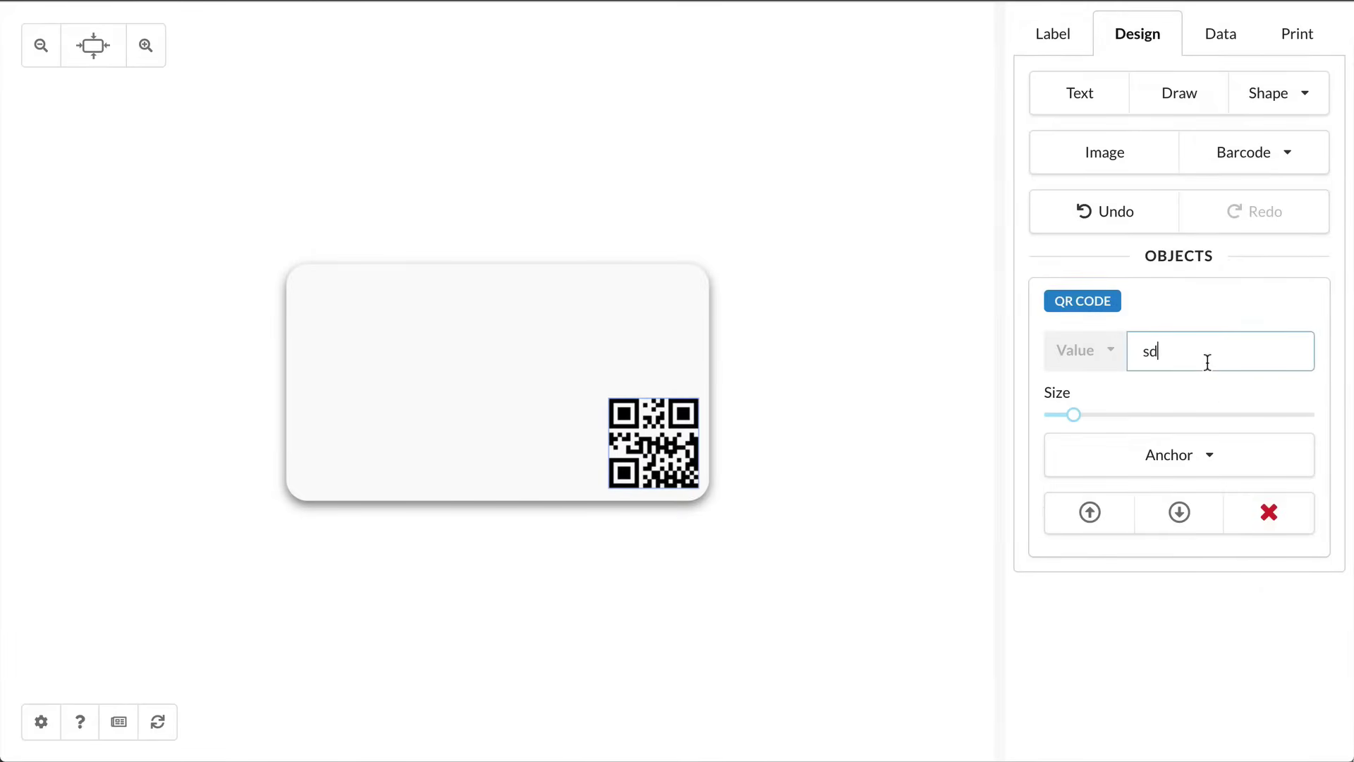
type("sdf sdf sdf sdf sdf ")
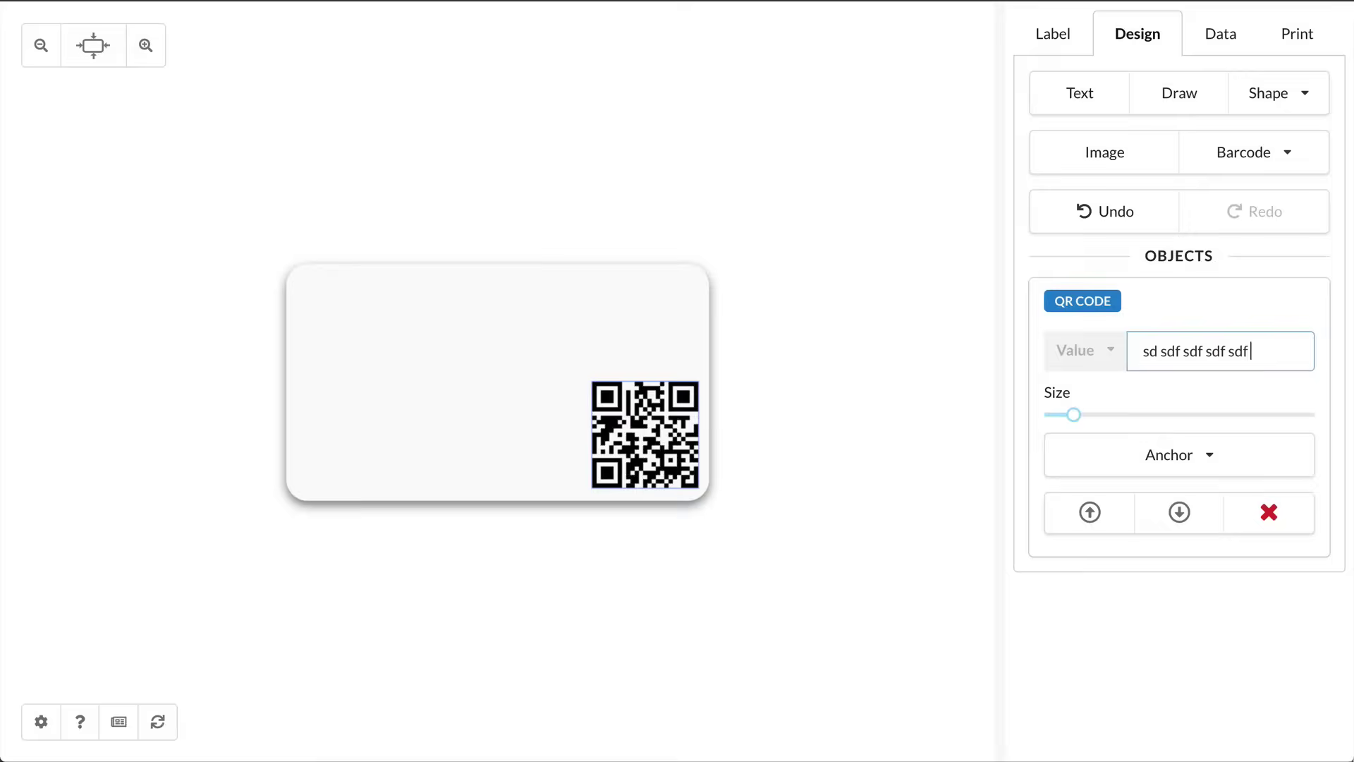
type("sfd sdf sdf")
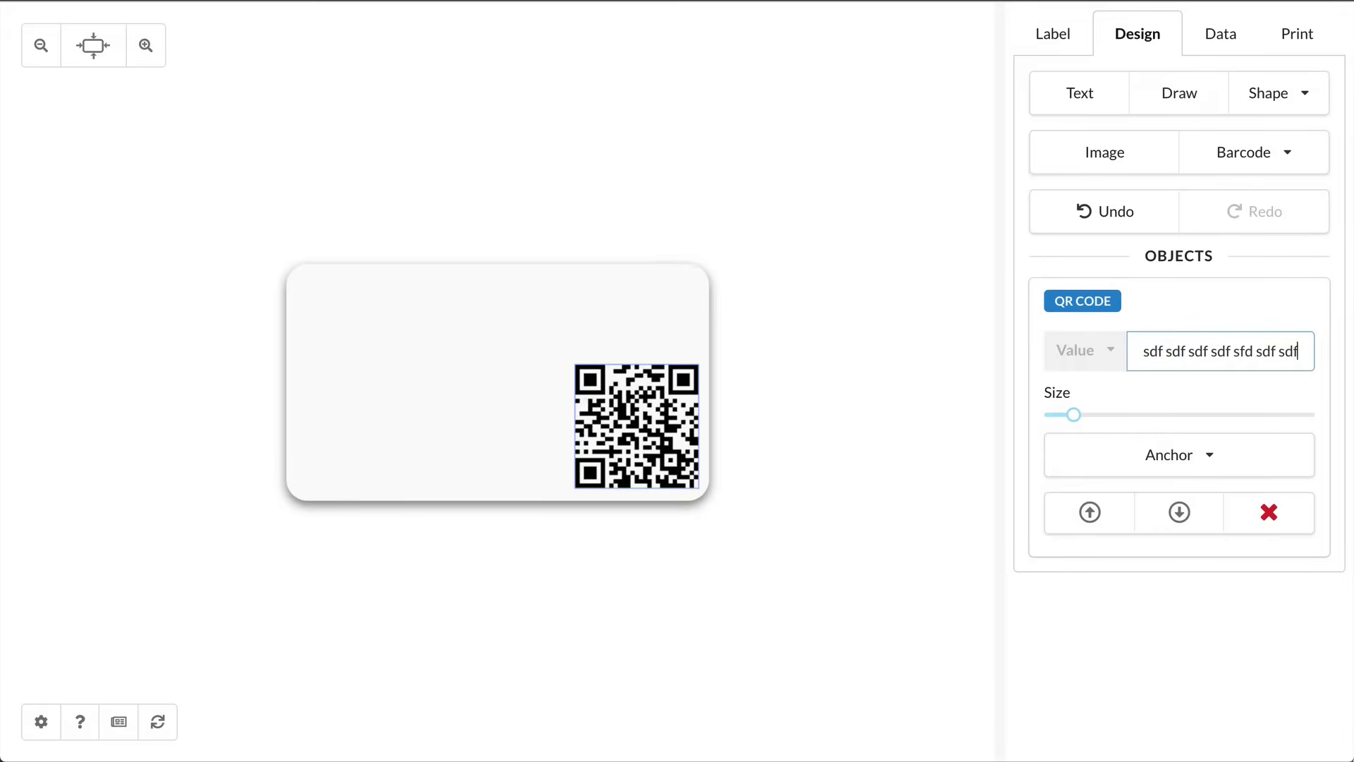
key("ctrl+a")
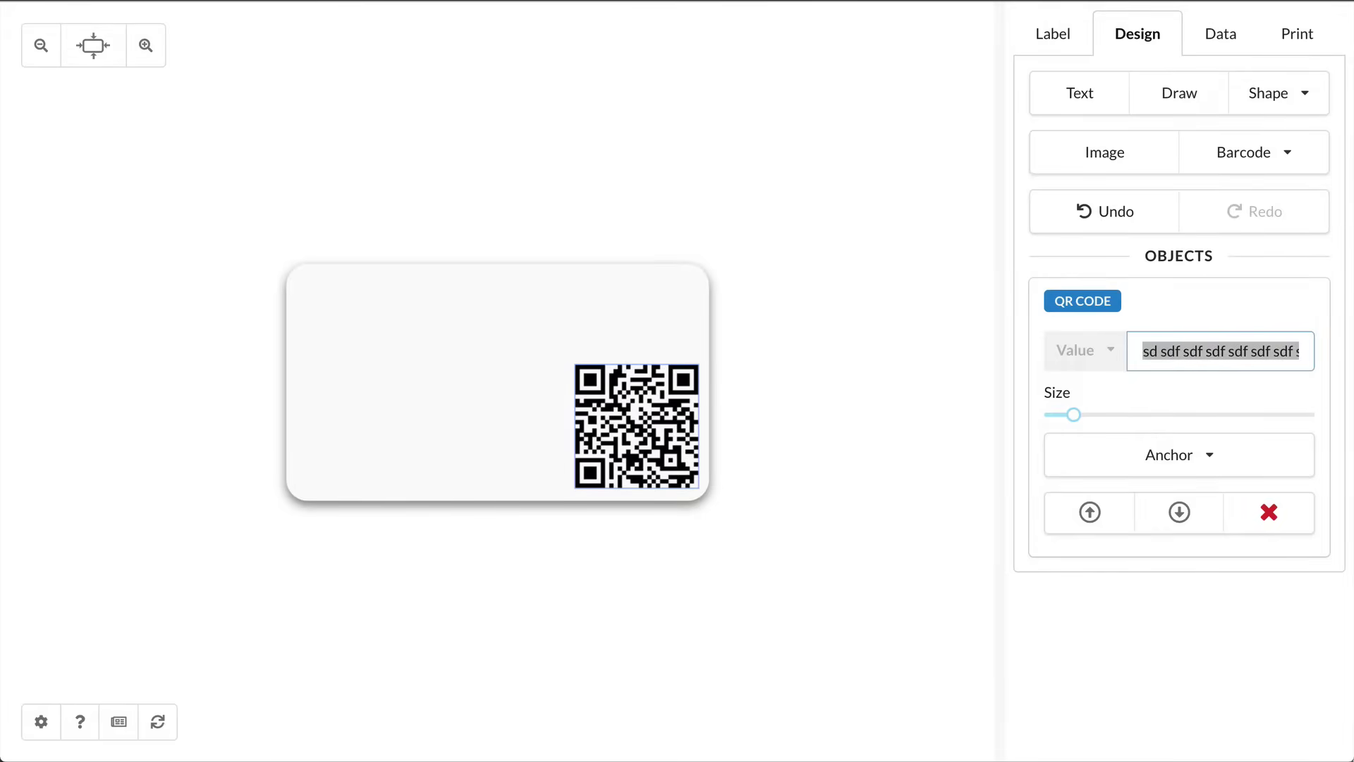
Step: Set the QR value to 'sd', add an ISBN barcode, remove its 52250 add-on, and move it left
type("sd")
left_click(1241, 146)
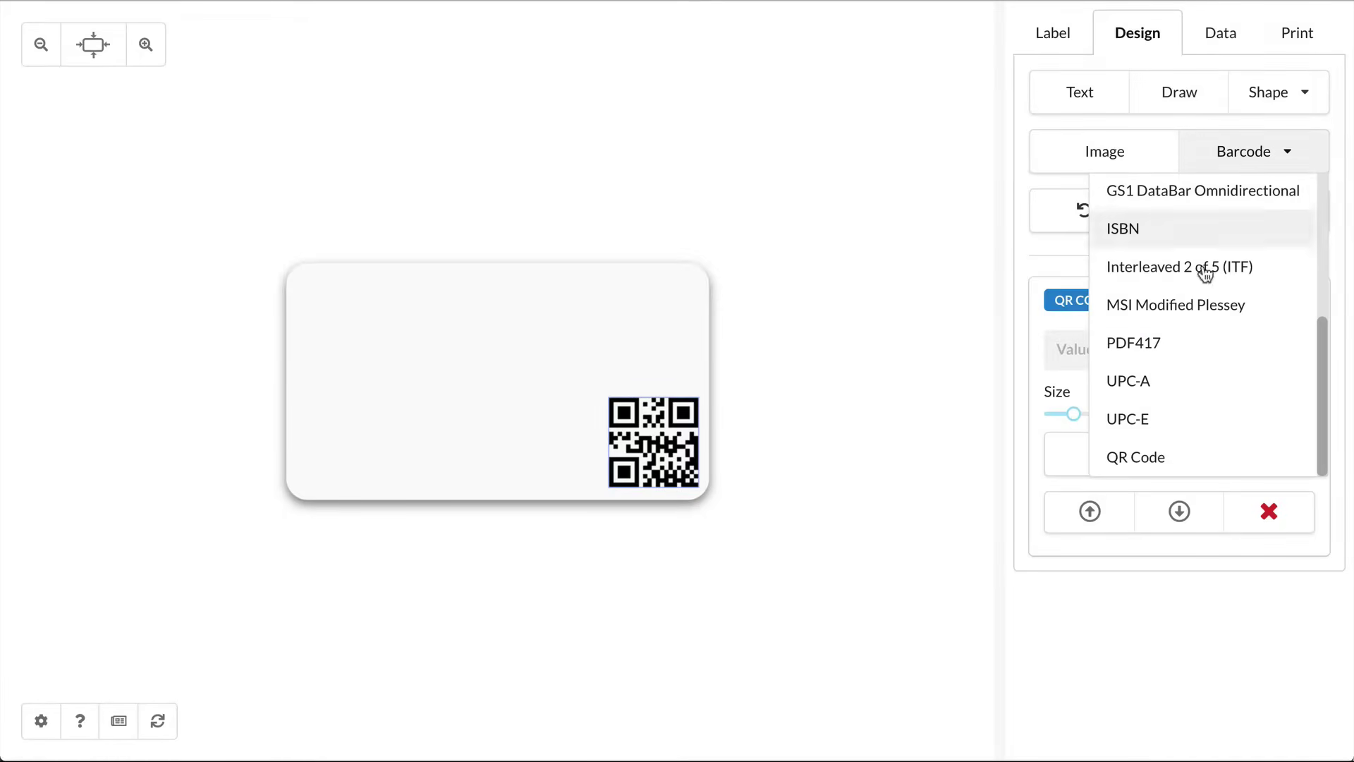
left_click(1154, 239)
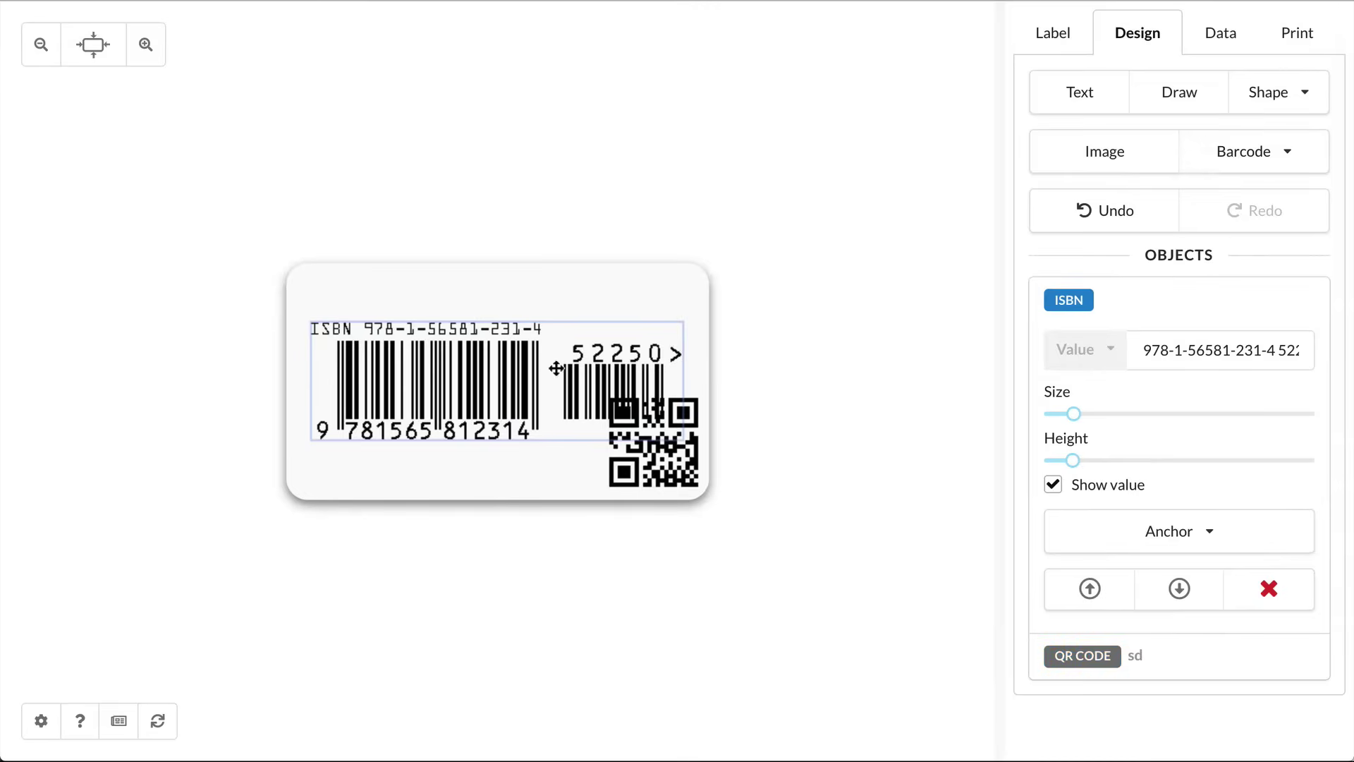
left_click_drag(511, 359, 513, 327)
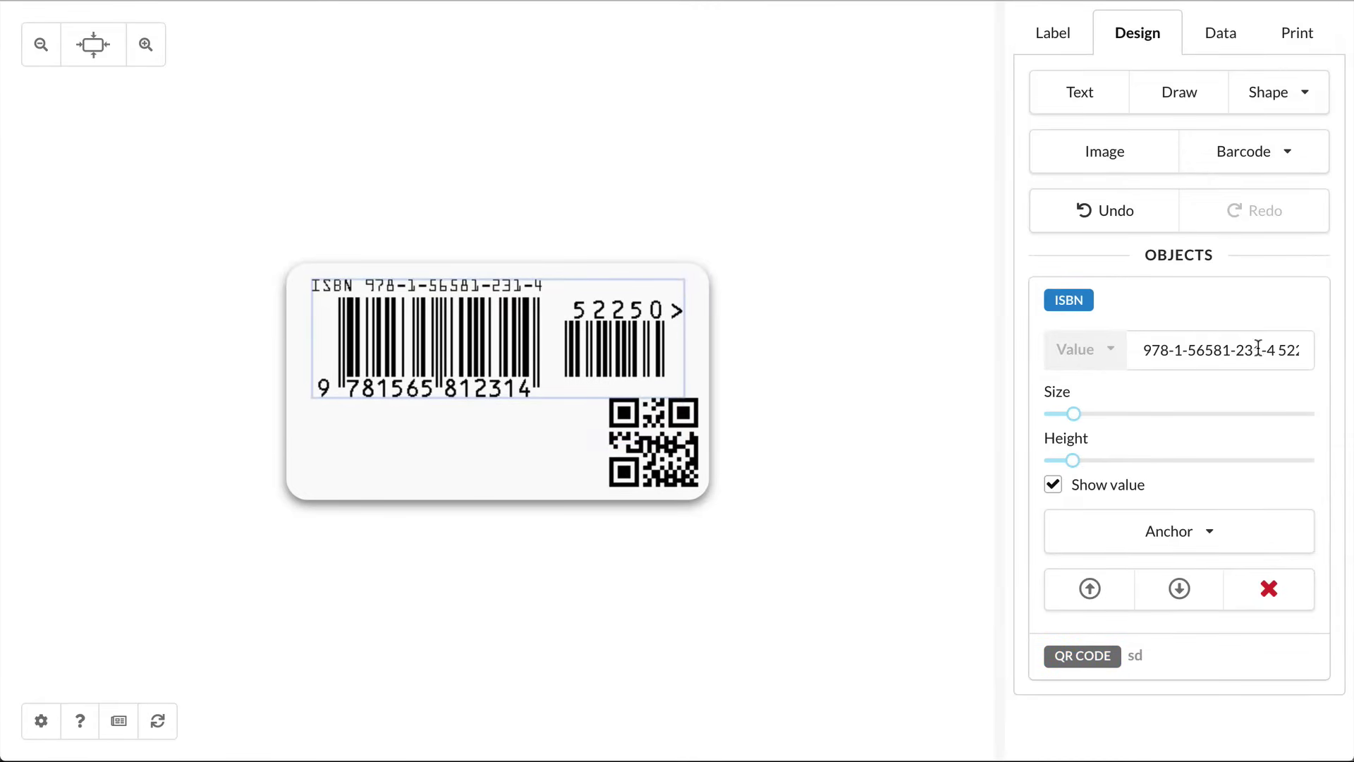
mouse_move(1258, 349)
left_mouse_down()
mouse_move(1321, 353)
mouse_move(1254, 350)
left_mouse_up()
key("BackSpace")
key("BackSpace")
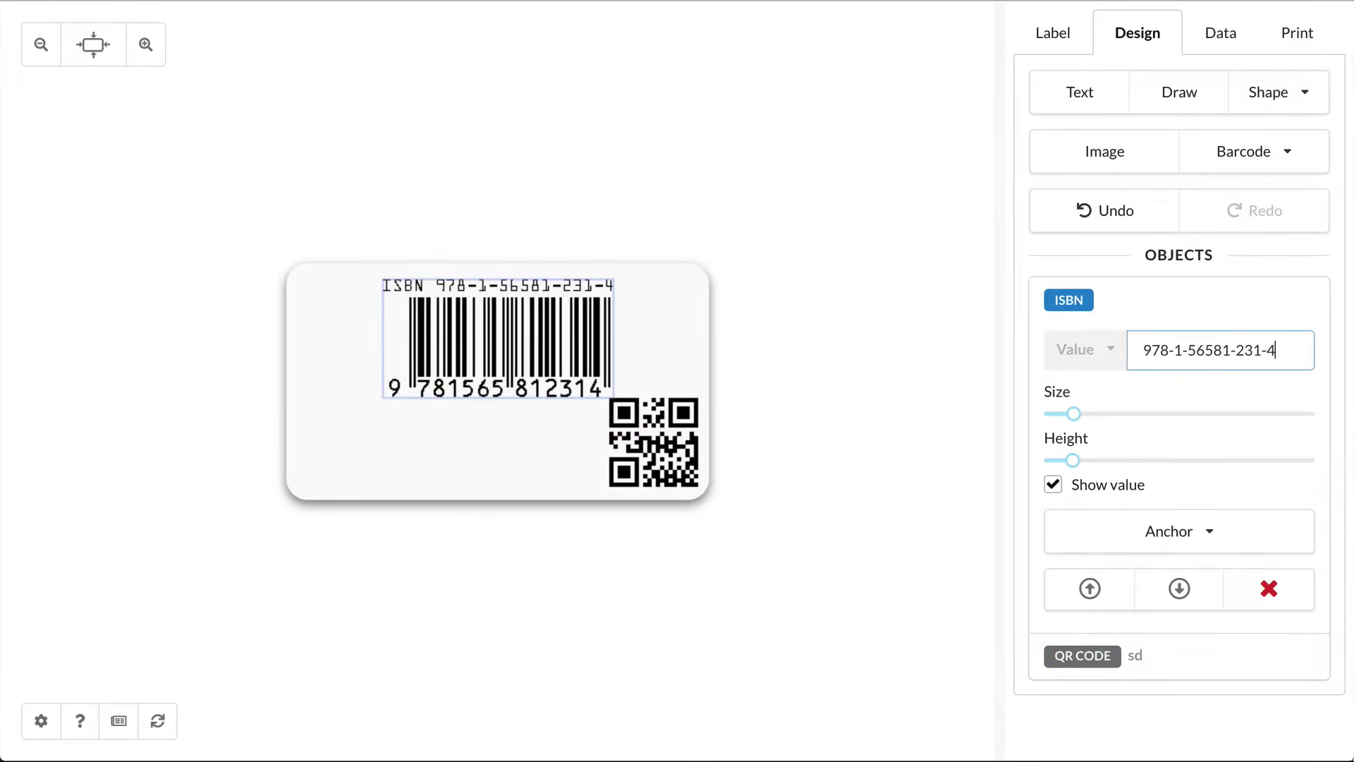
left_click_drag(517, 337, 430, 338)
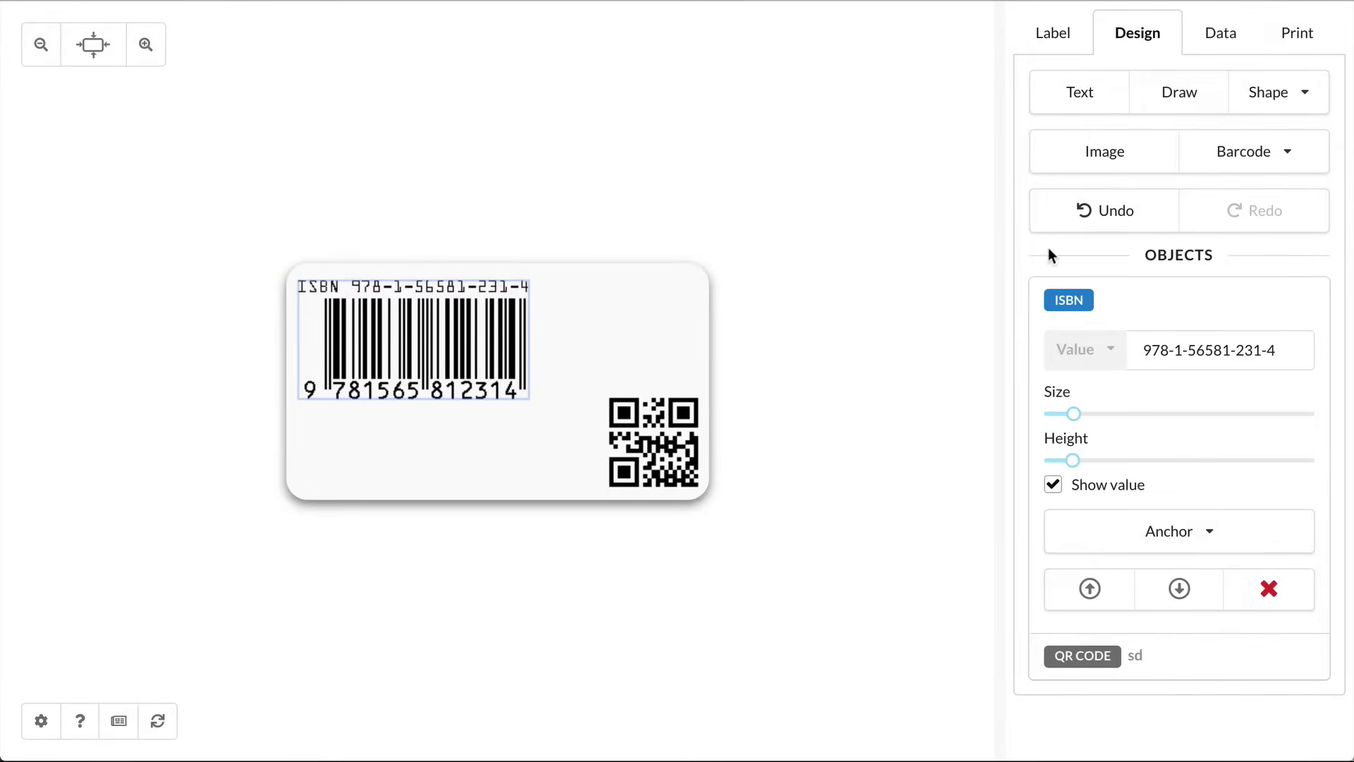
Step: Place a UPC-E barcode top-right with its digits hidden, and delete the ISBN barcode
left_click(1244, 150)
left_click(1134, 418)
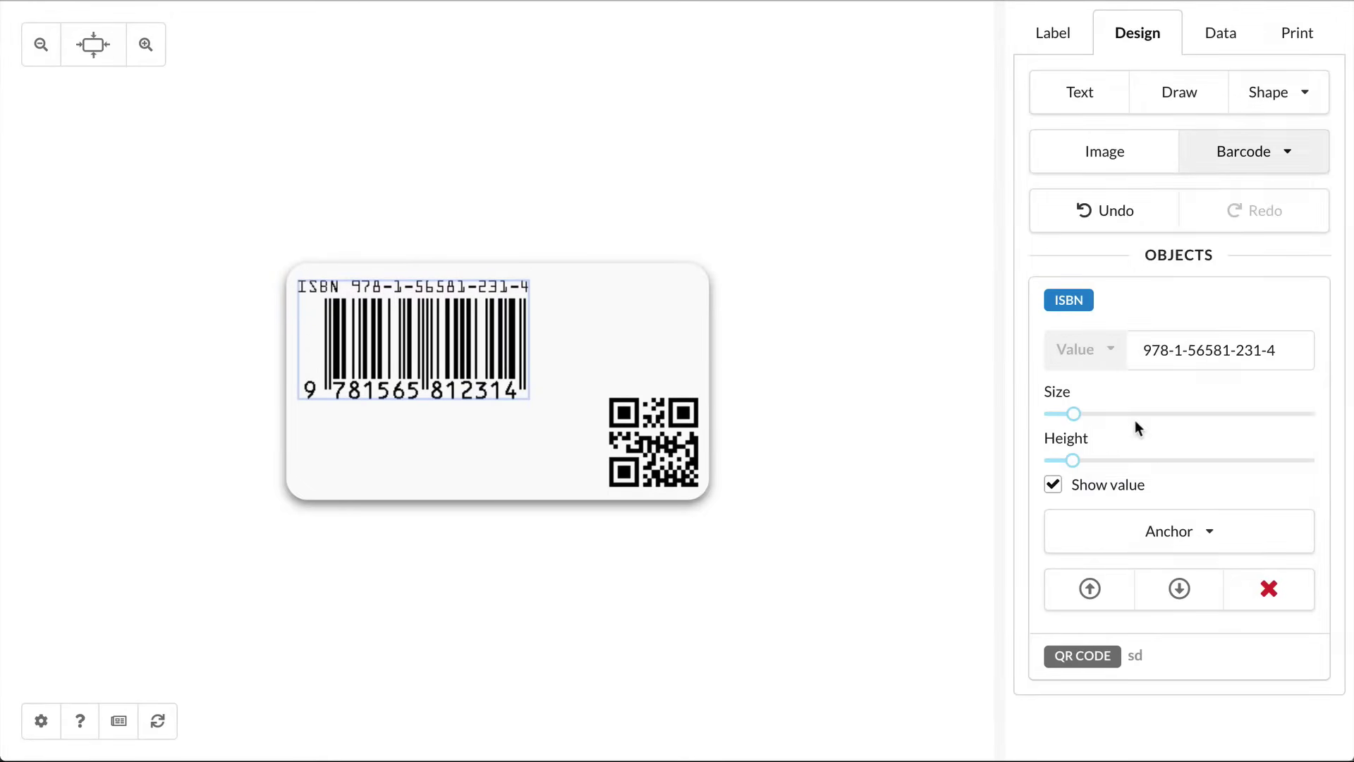
left_click_drag(498, 398, 625, 344)
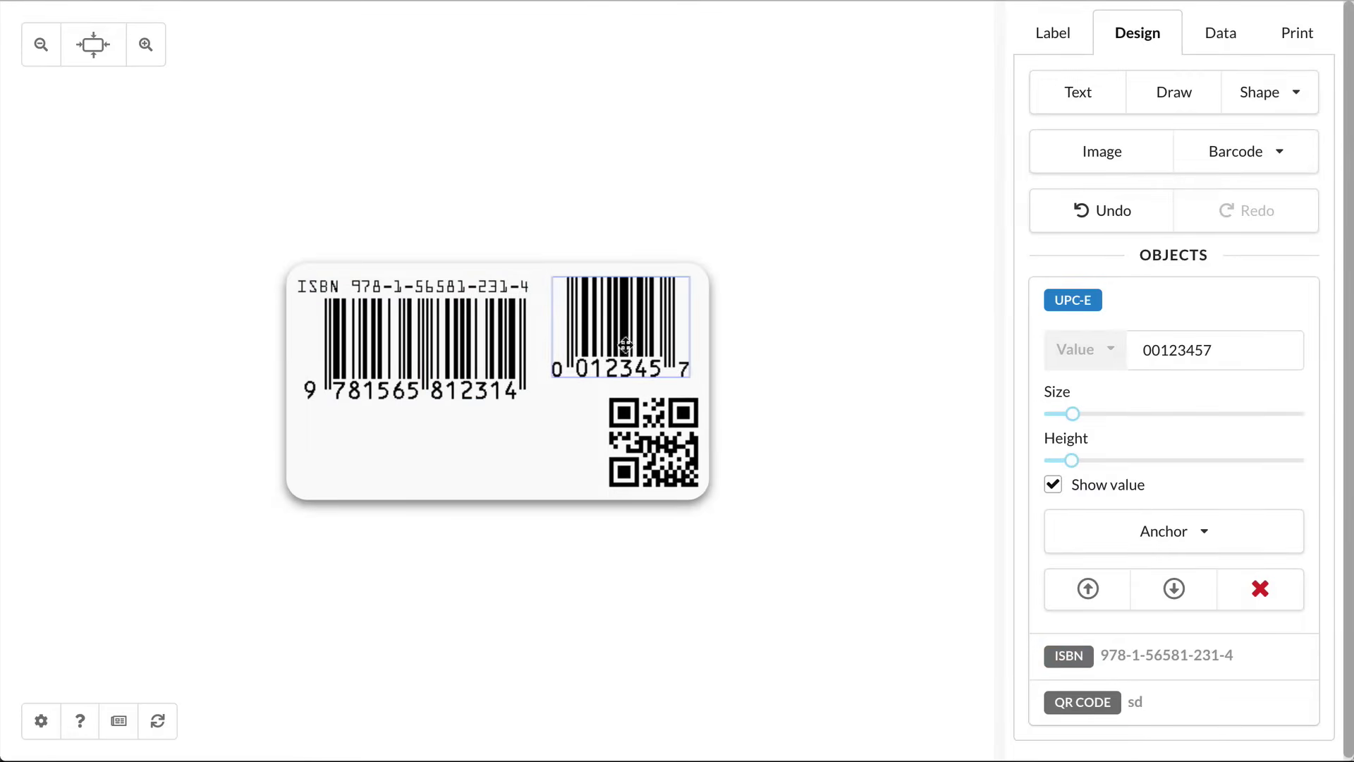
left_click(1096, 492)
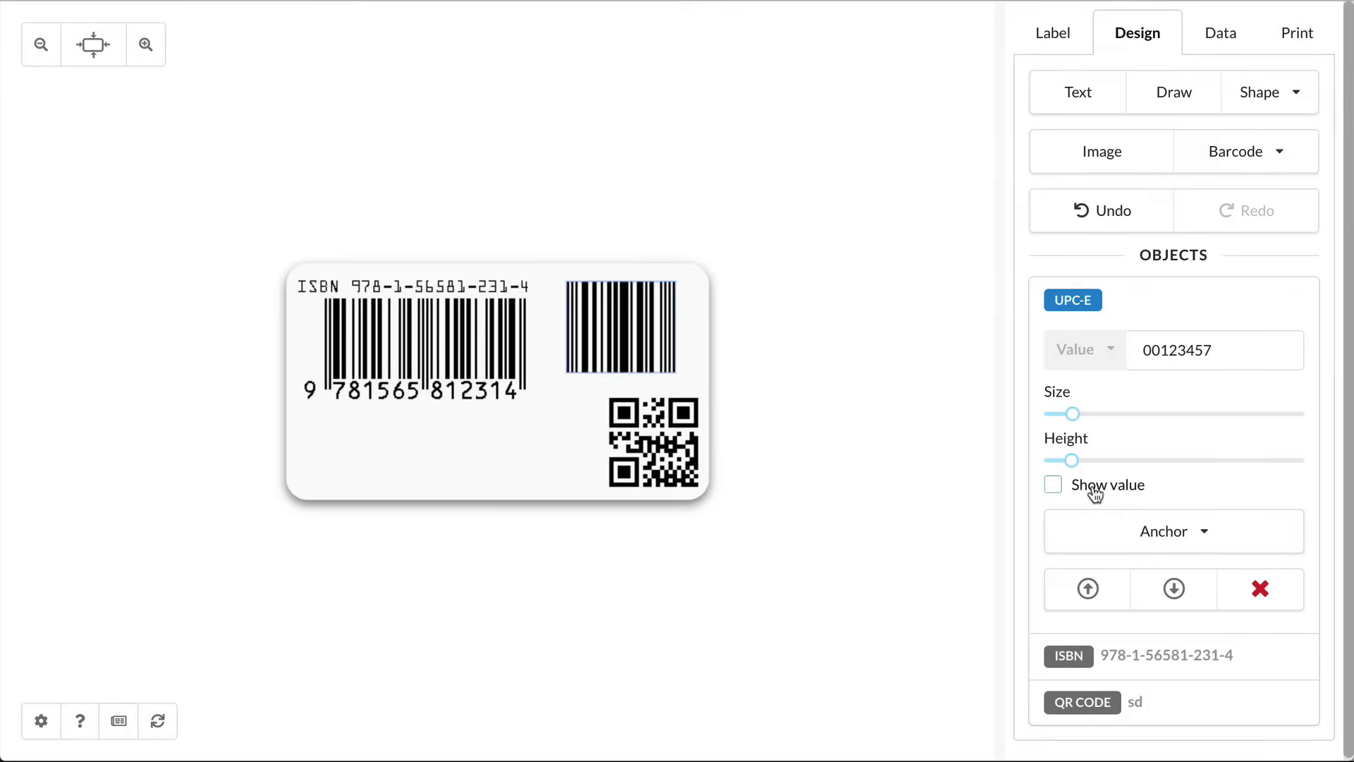
left_click(426, 318)
key("Delete")
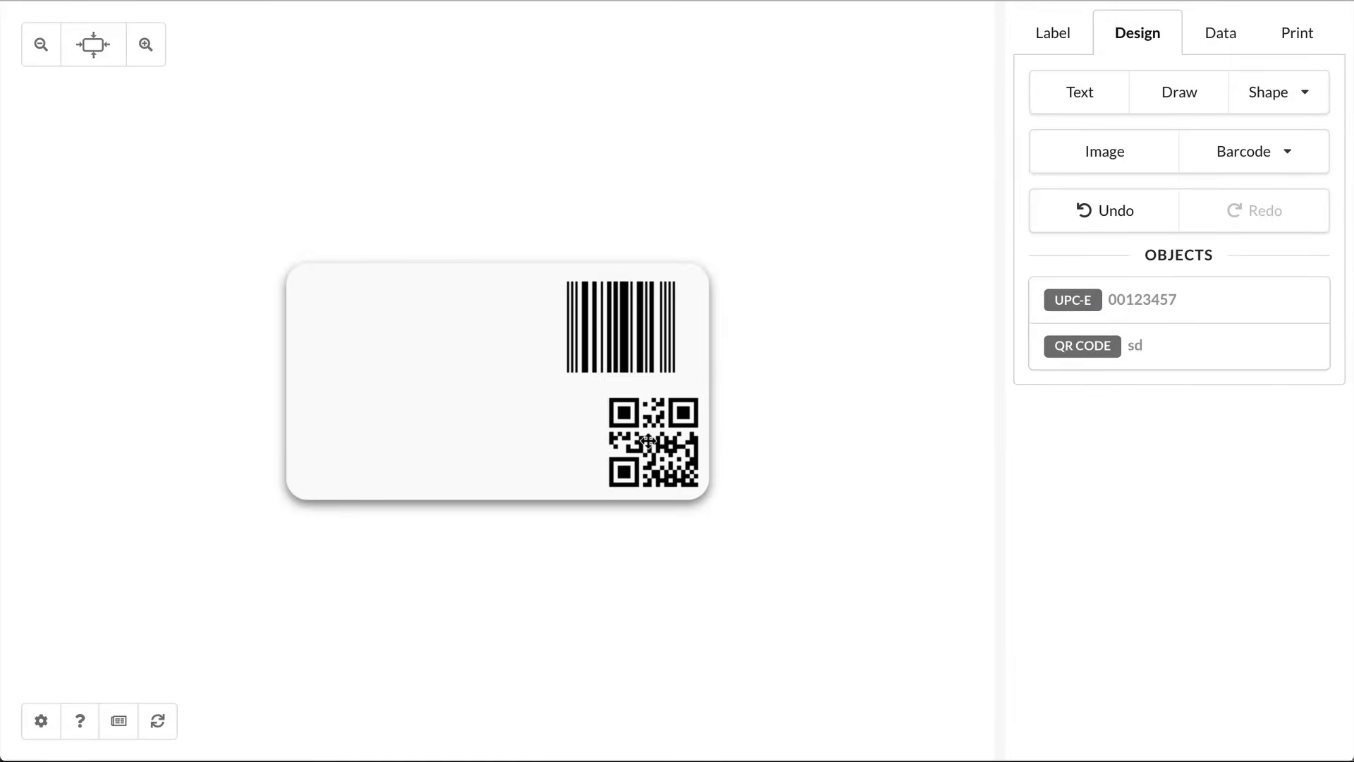
Step: Delete the QR code, centre the UPC-E barcode, and make it flatter and larger
left_click(647, 439)
key("Delete")
left_click_drag(644, 370, 531, 375)
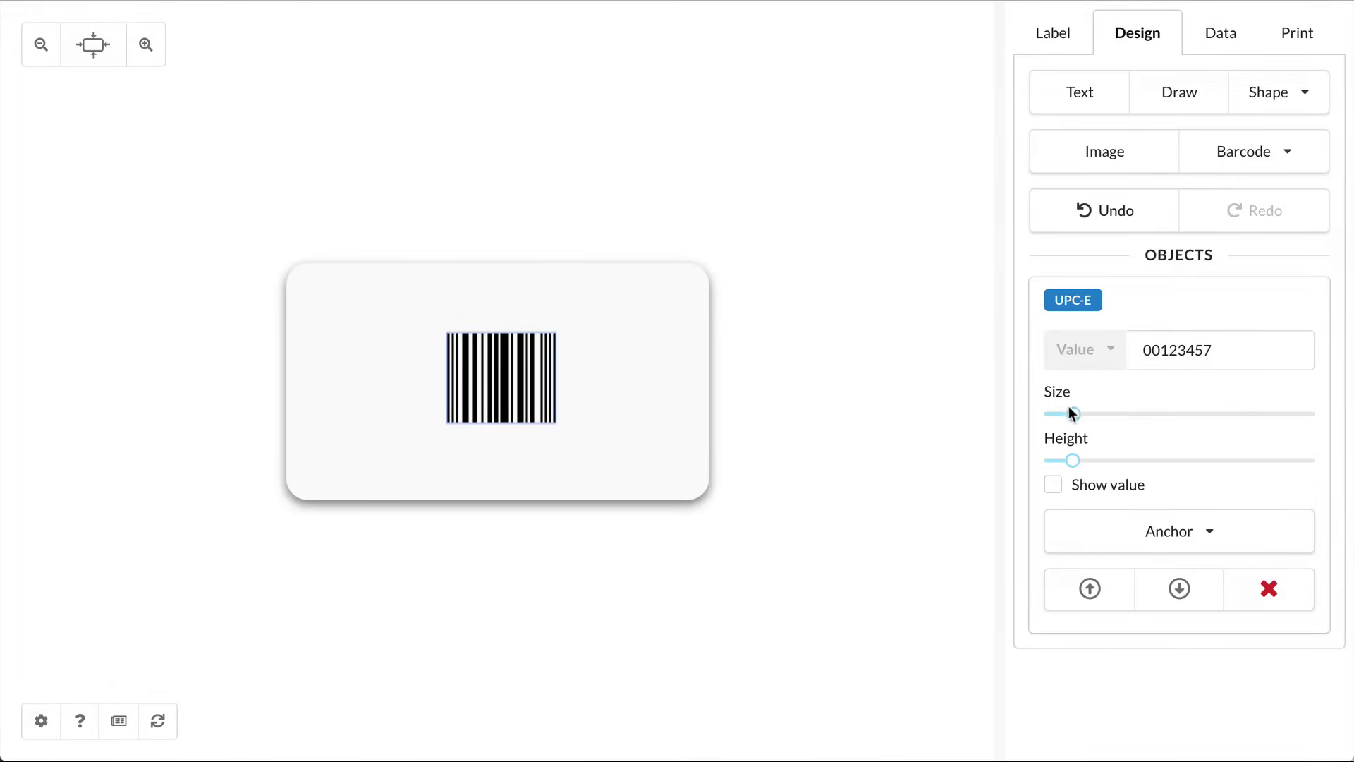
left_click_drag(1090, 412, 1052, 460)
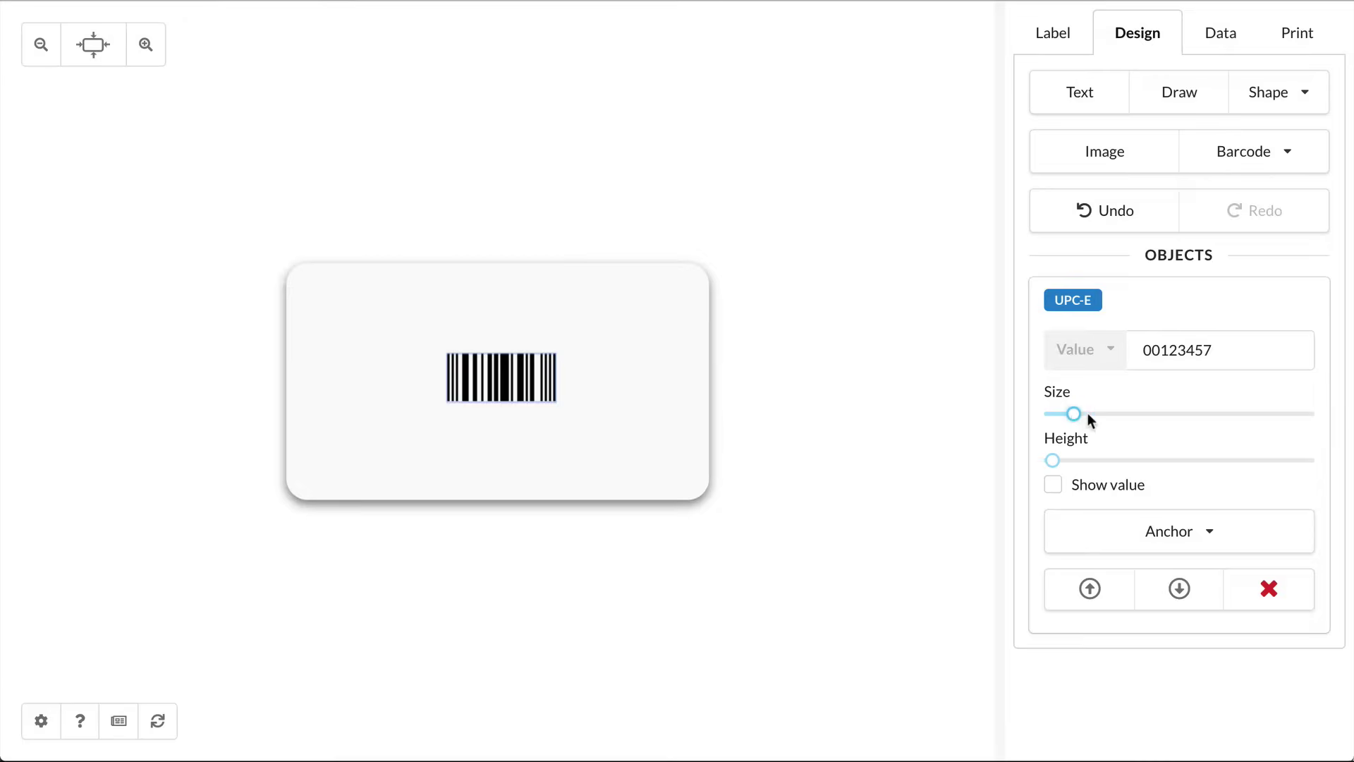
left_click_drag(1087, 418, 1097, 417)
Step: Move the barcode to the bottom-right, anchor it there, then delete it
left_click_drag(562, 392, 836, 457)
left_click(1115, 532)
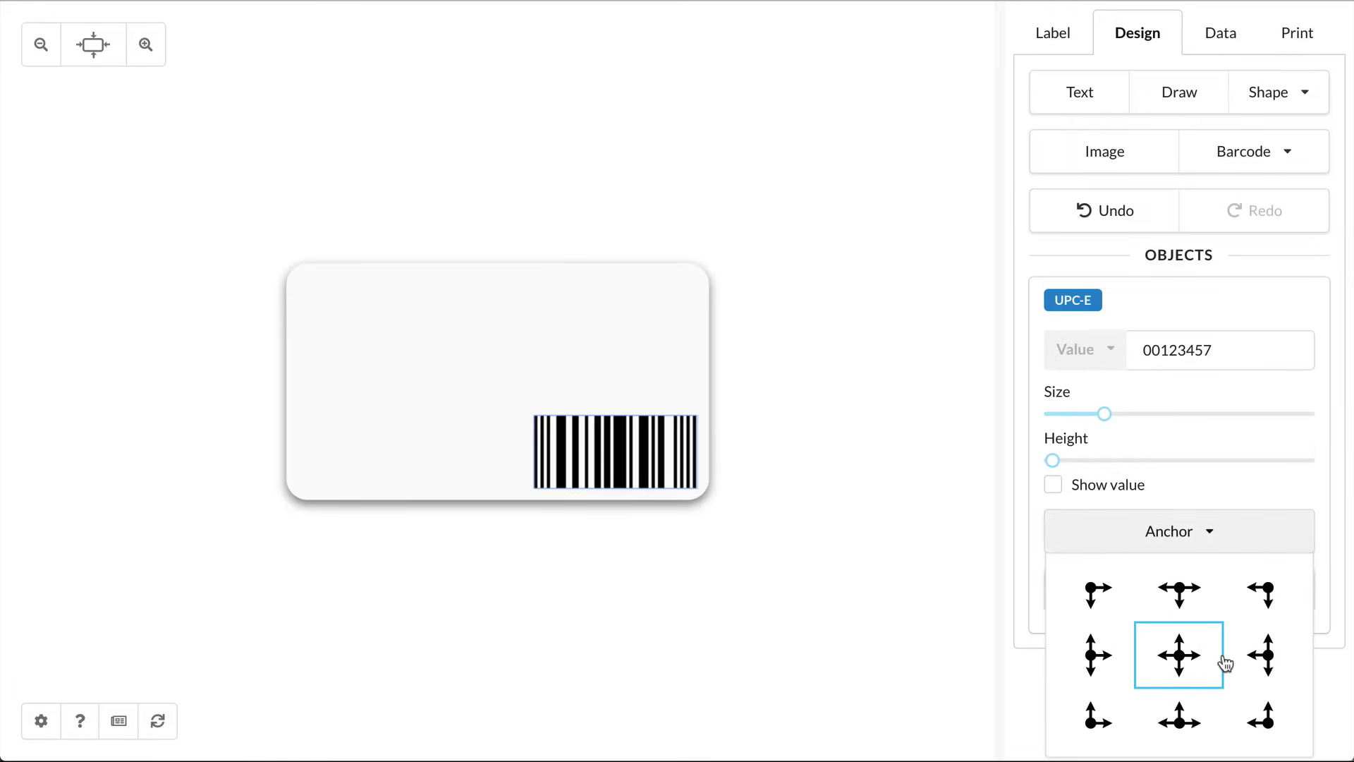
left_click(1261, 713)
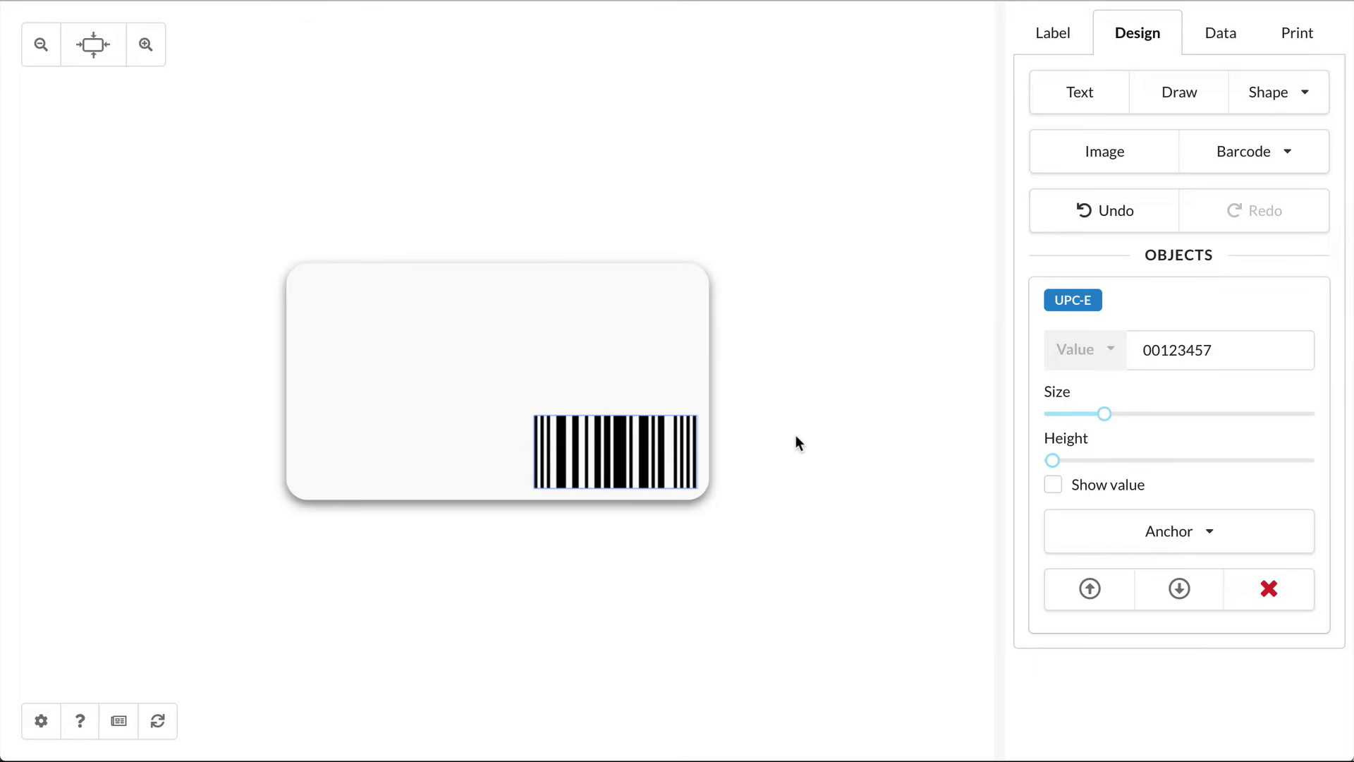
key("Delete")
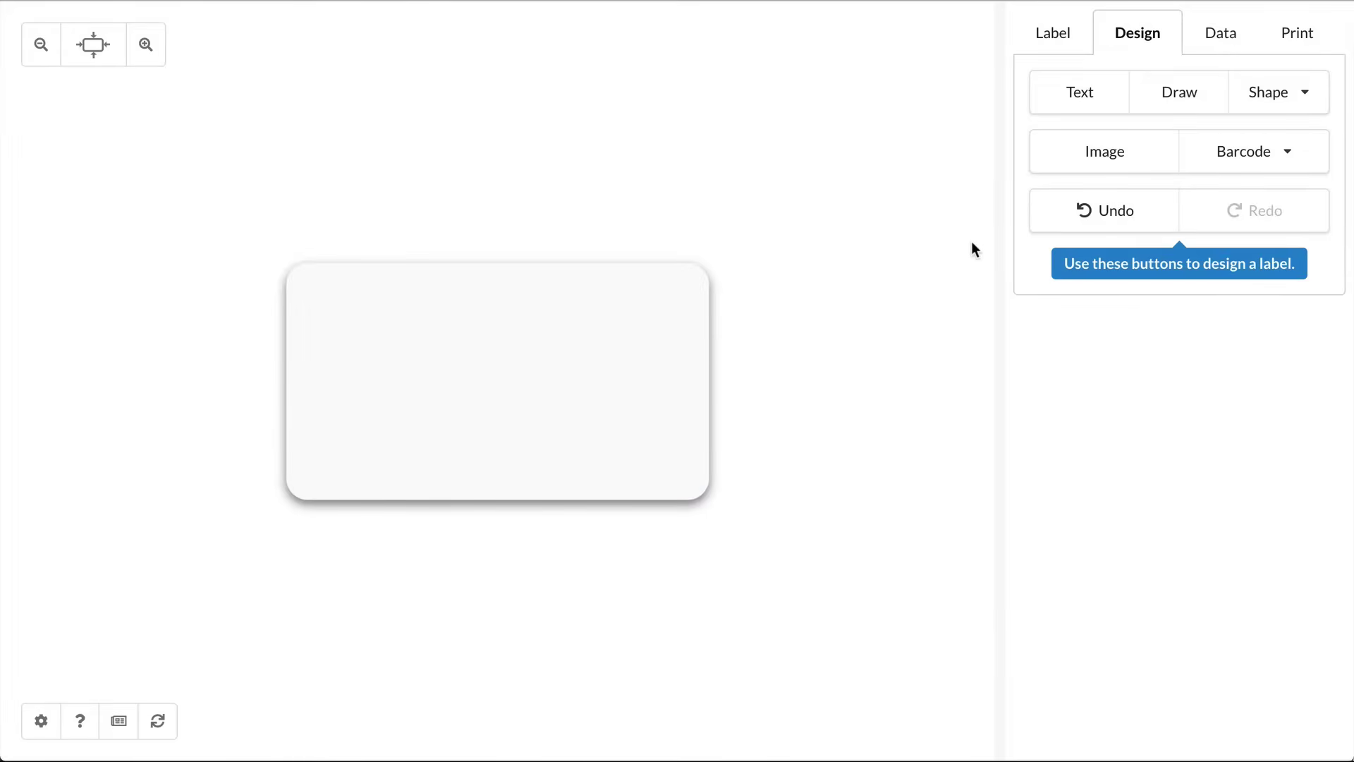
Step: Insert company.jpeg onto the label and shrink the logo to a small size near the bottom-left
left_click(1094, 159)
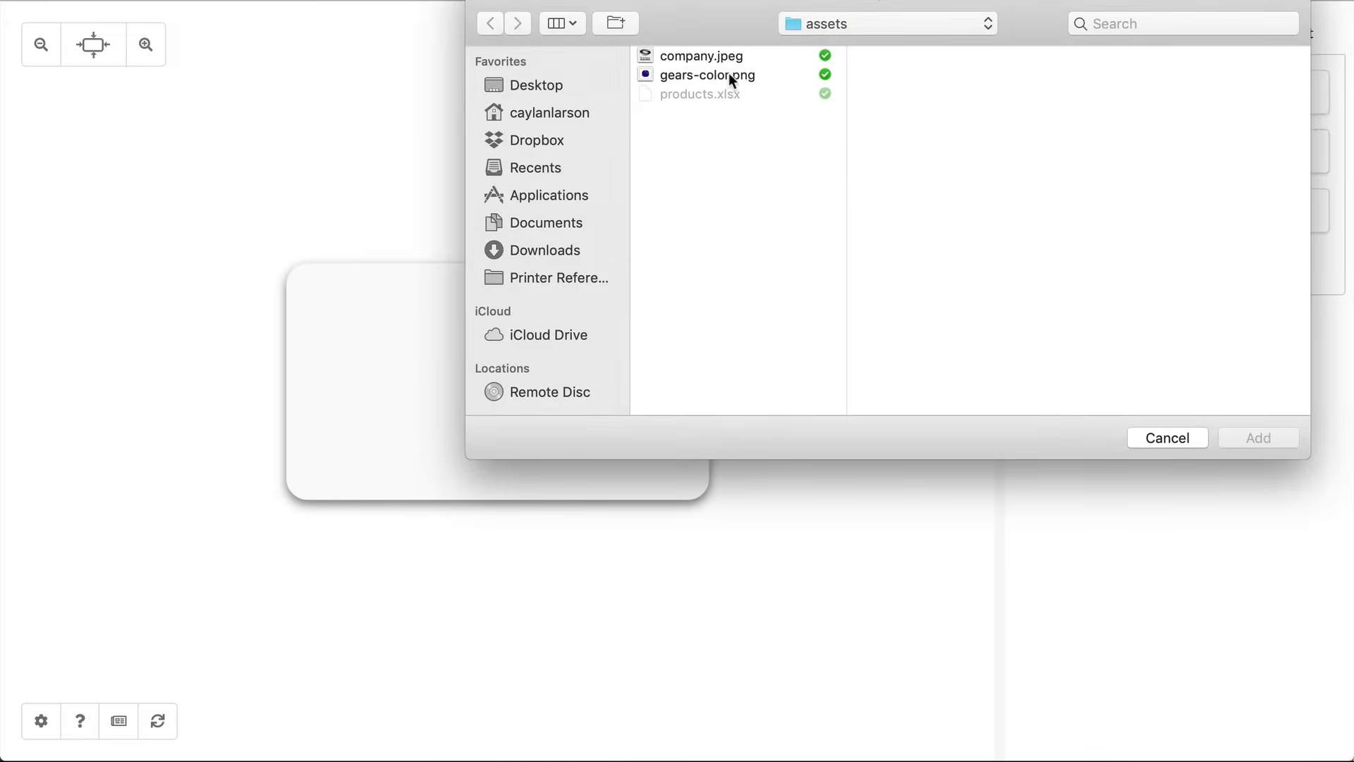
left_click(726, 54)
double_click(726, 54)
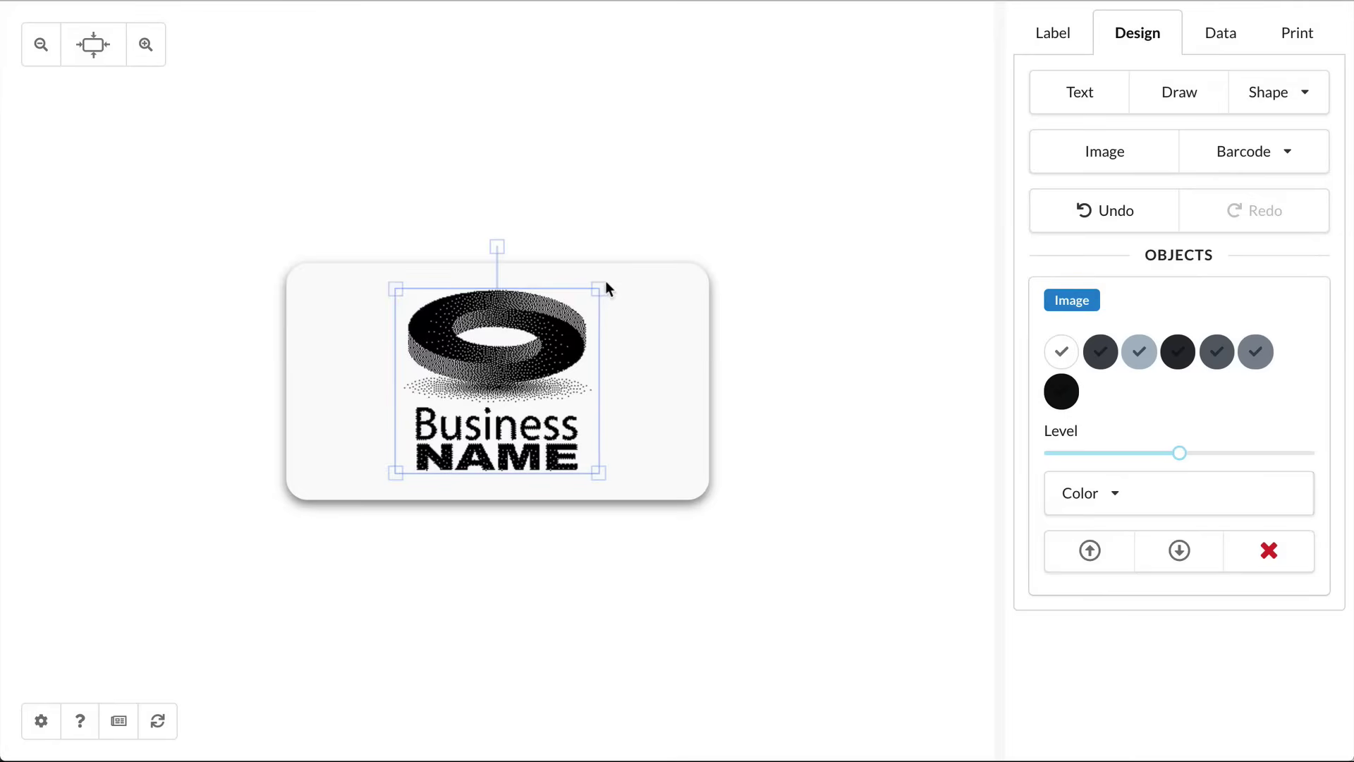
left_click_drag(599, 288, 473, 403)
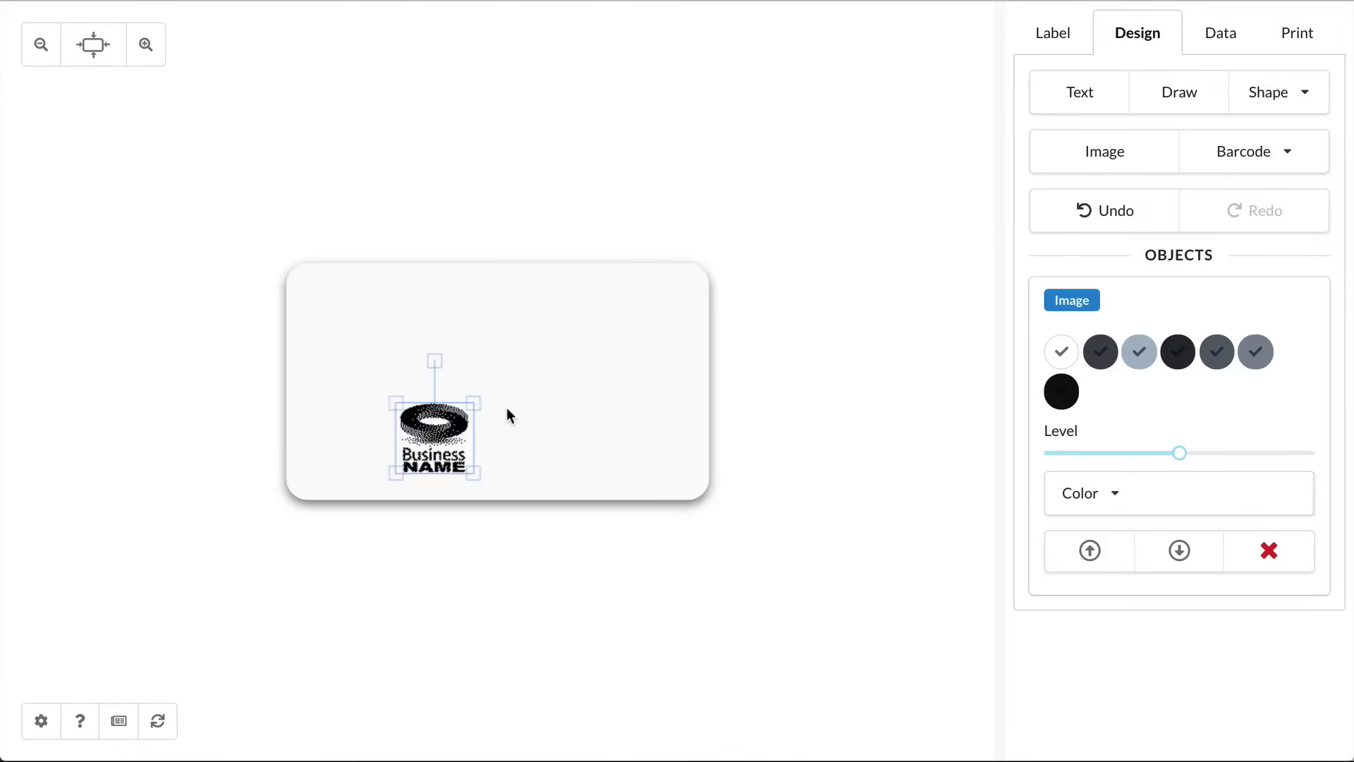
left_click(506, 407)
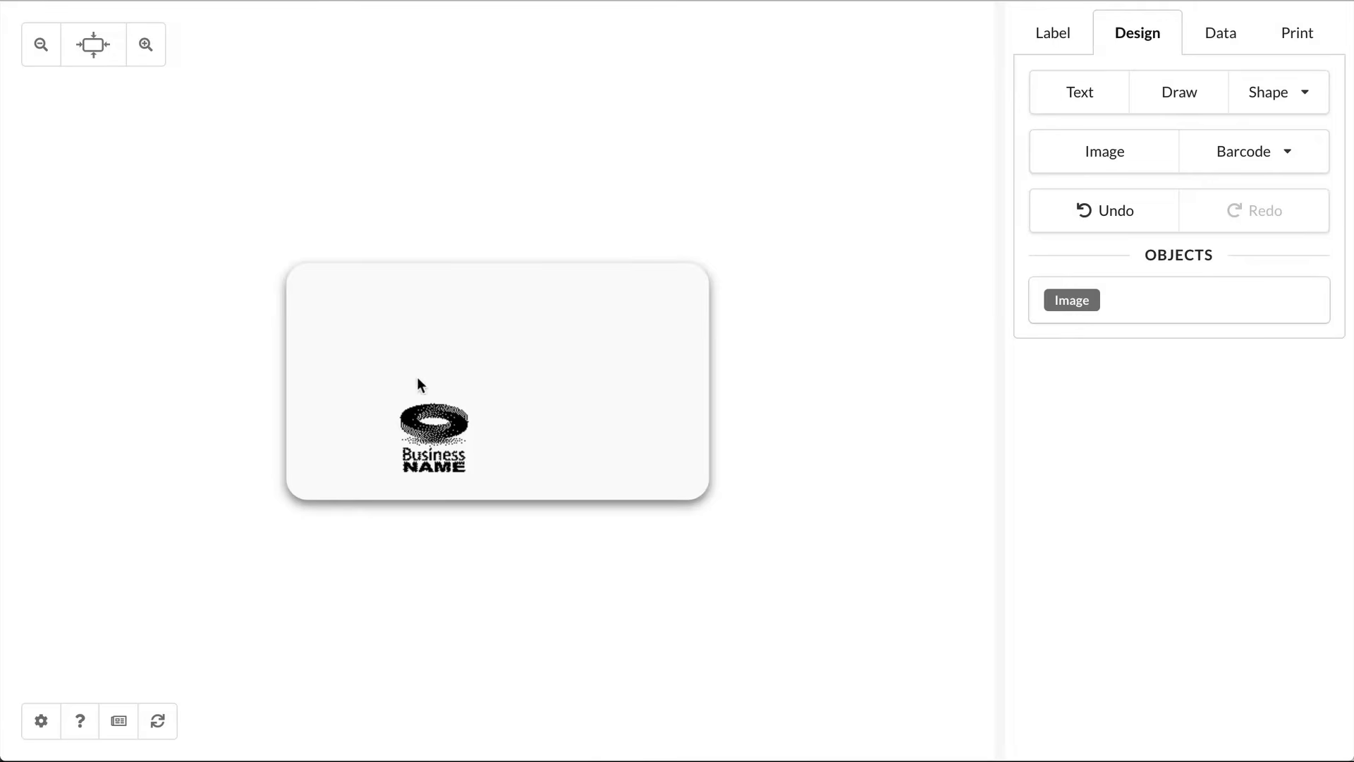
Step: Select the logo, try enlarging it from its top-right corner, then undo the enlargement
scroll(427, 422, "up", 2)
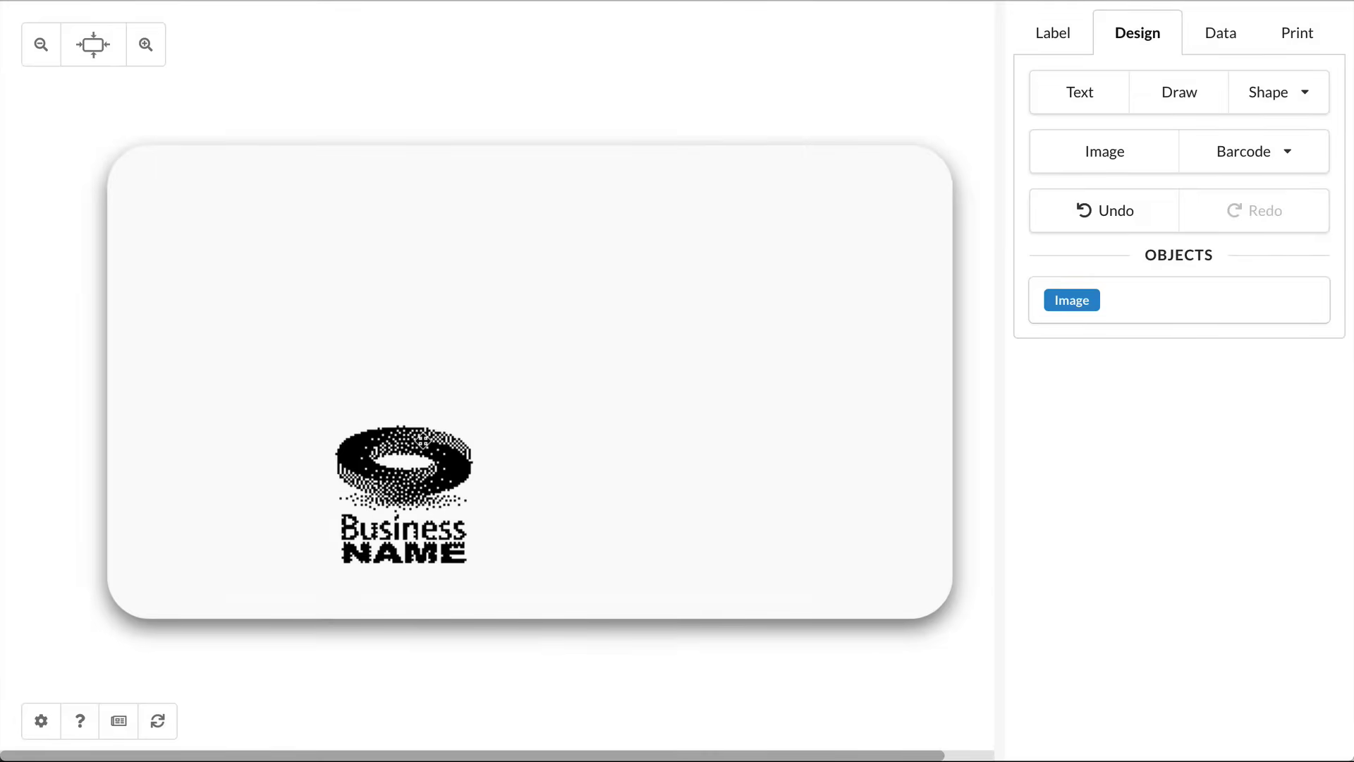
scroll(423, 441, "up", 1)
scroll(422, 440, "right", 2)
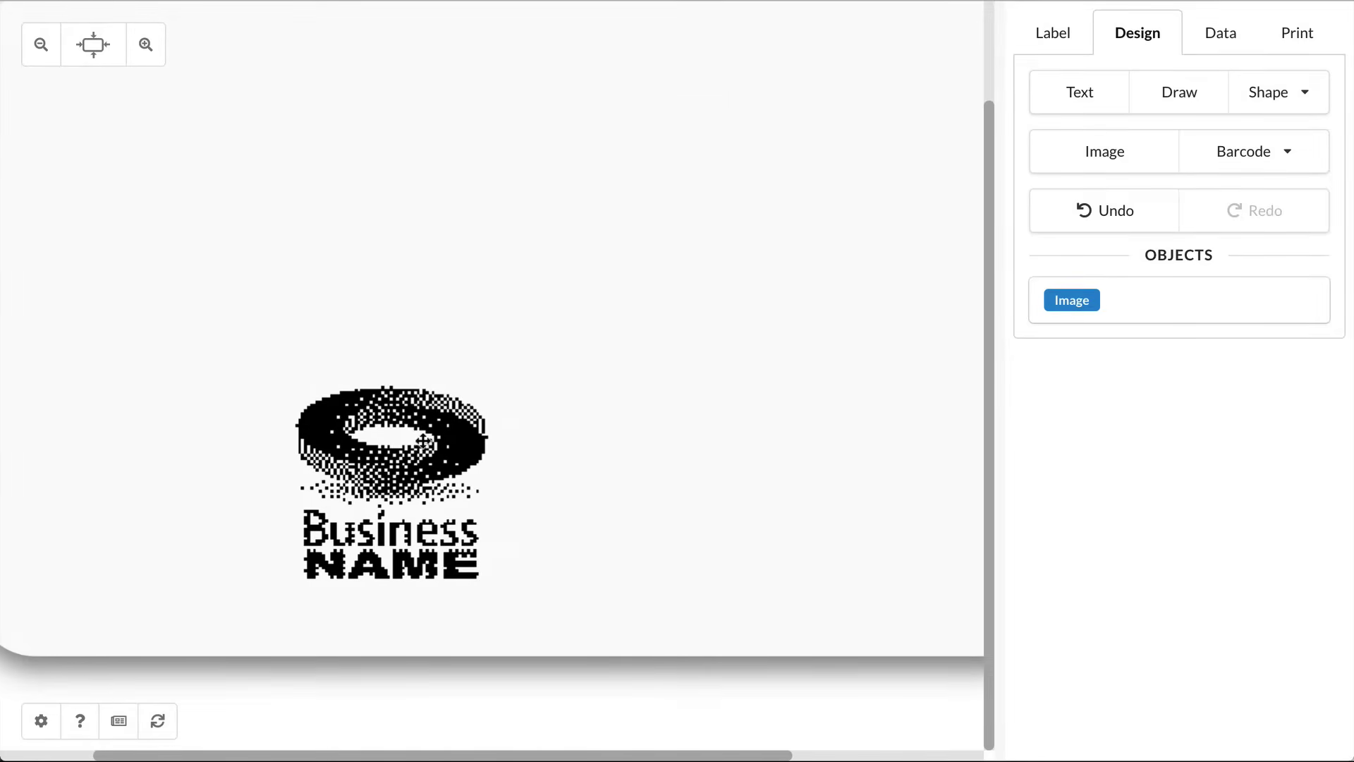
left_click(392, 445)
left_click(607, 520)
left_click(477, 399)
left_click_drag(477, 396, 751, 157)
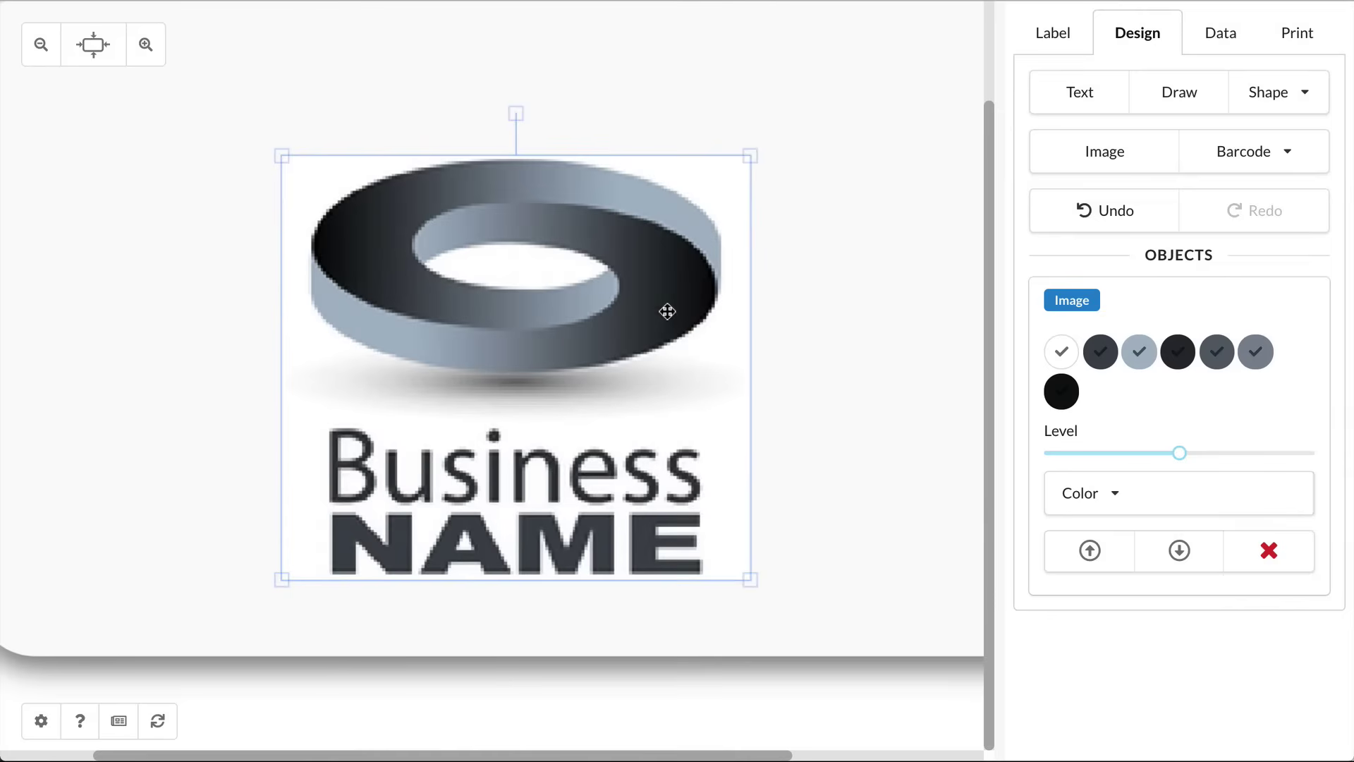
key("ctrl+z")
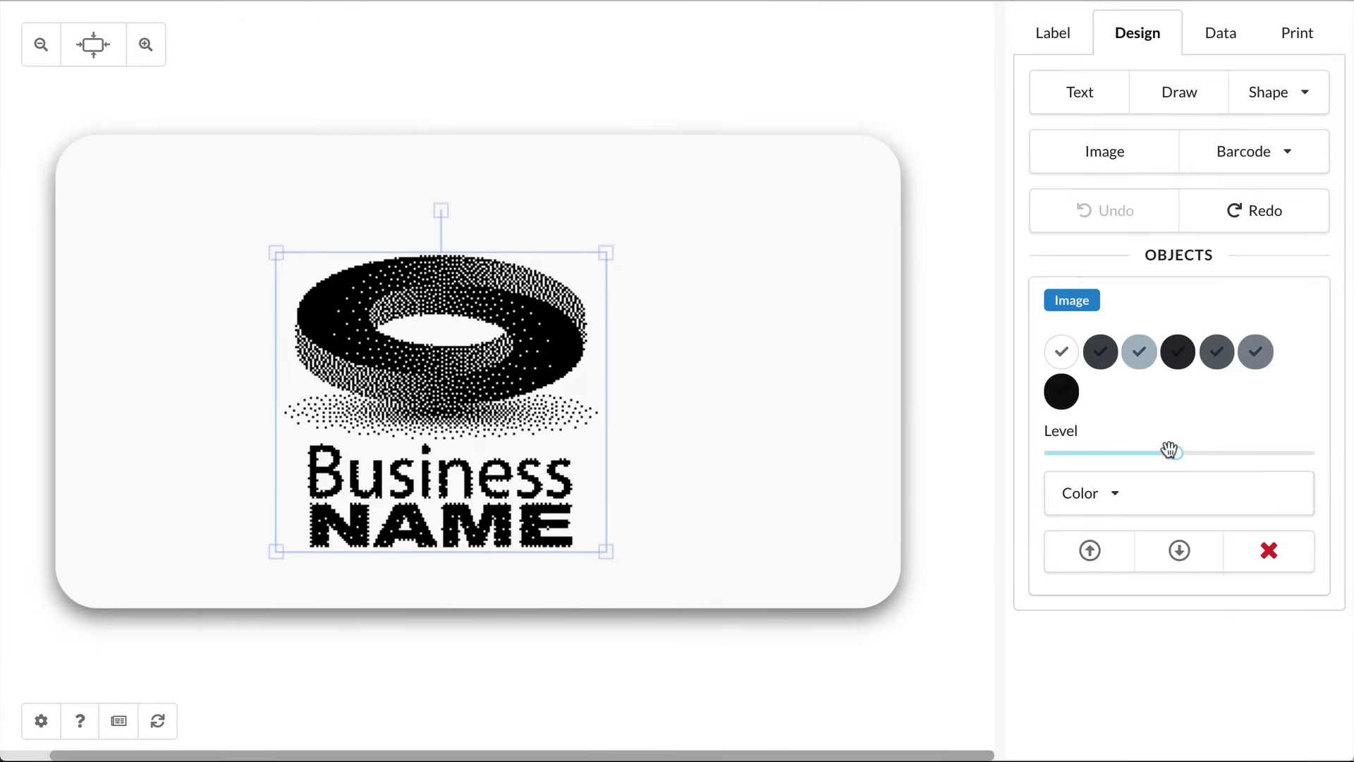
Step: Adjust the logo's dithering level and toggle its inverted colours on and back off
left_click_drag(1168, 449, 1218, 452)
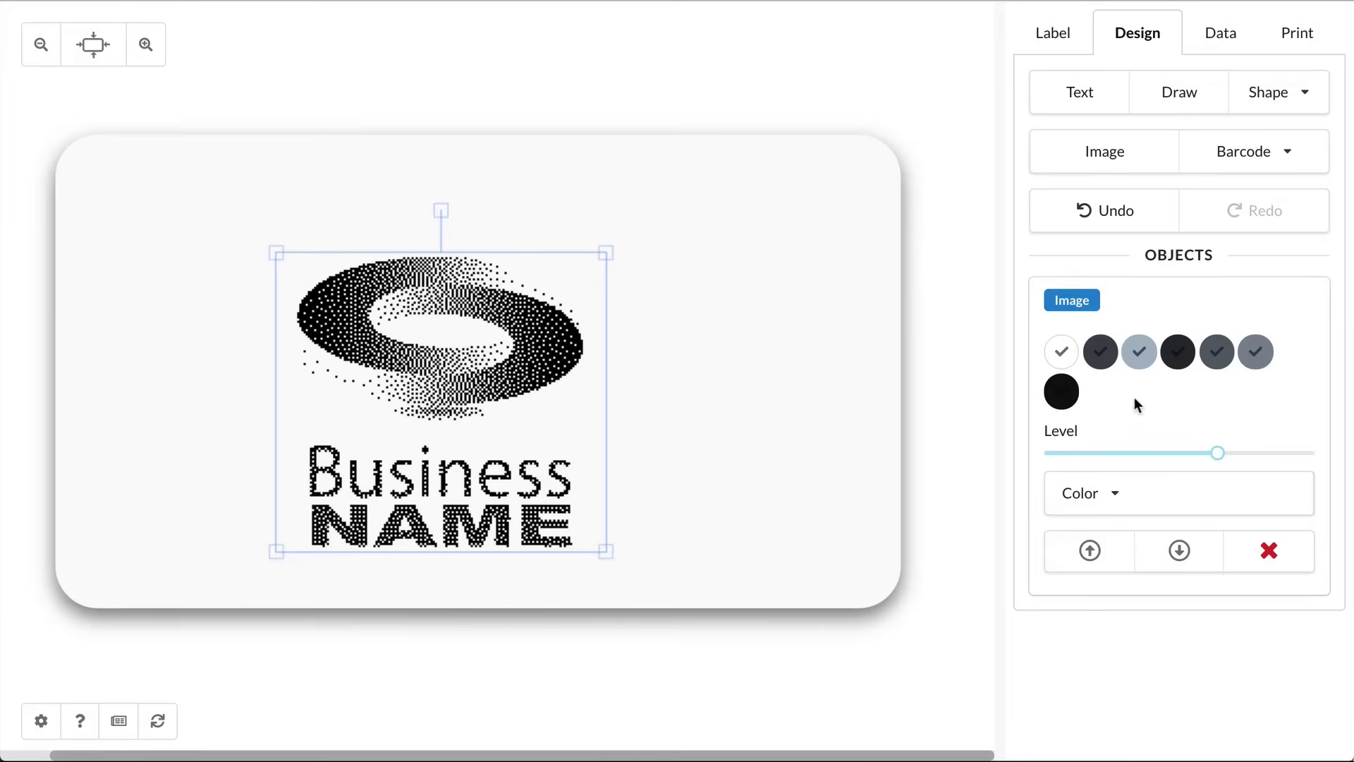
left_click(1061, 351)
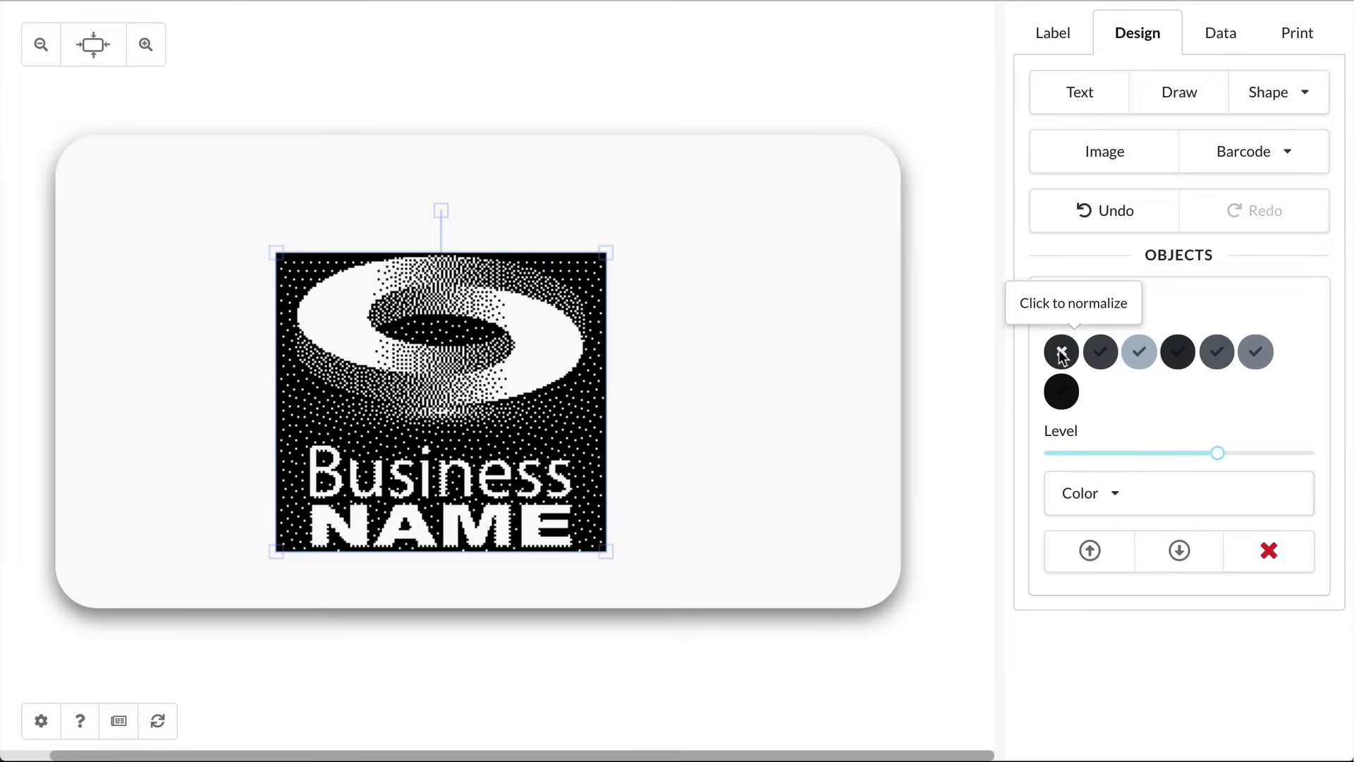
left_click(1061, 351)
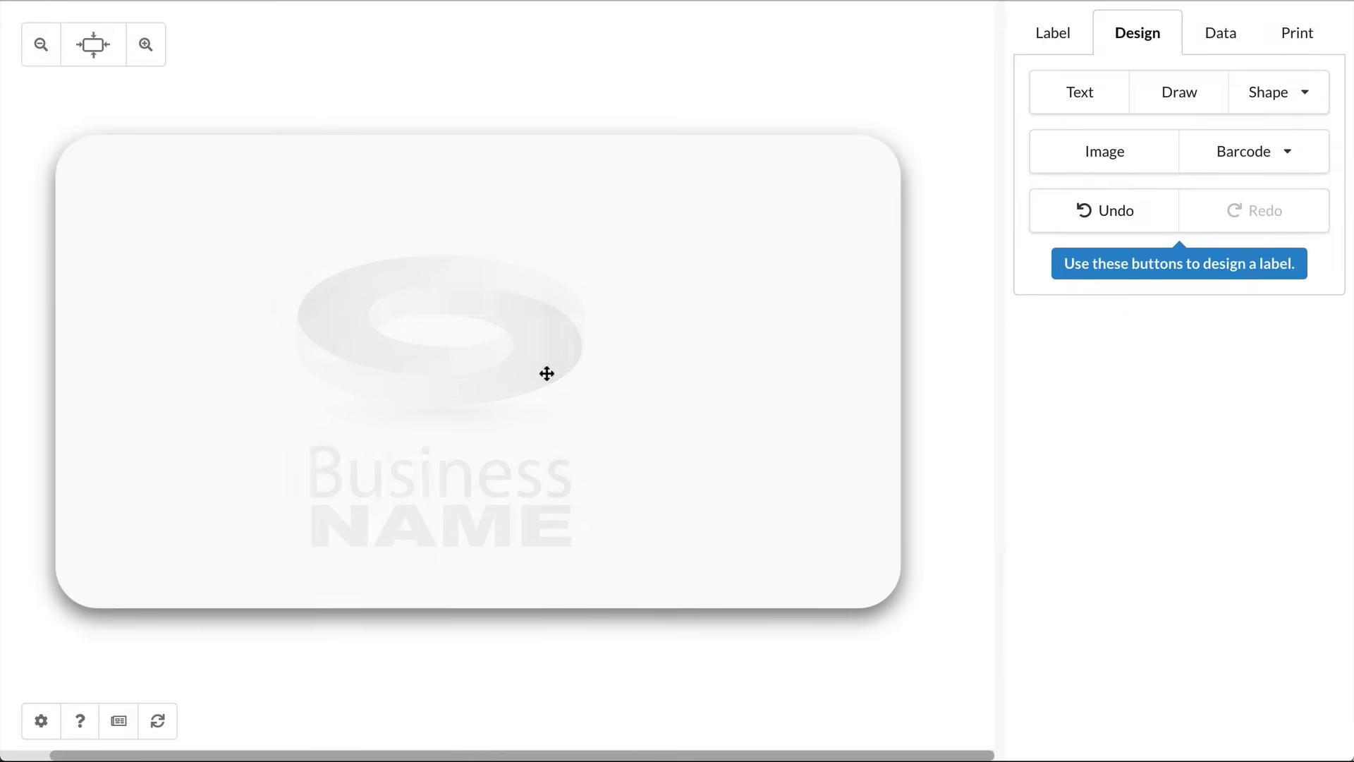
left_click(1111, 151)
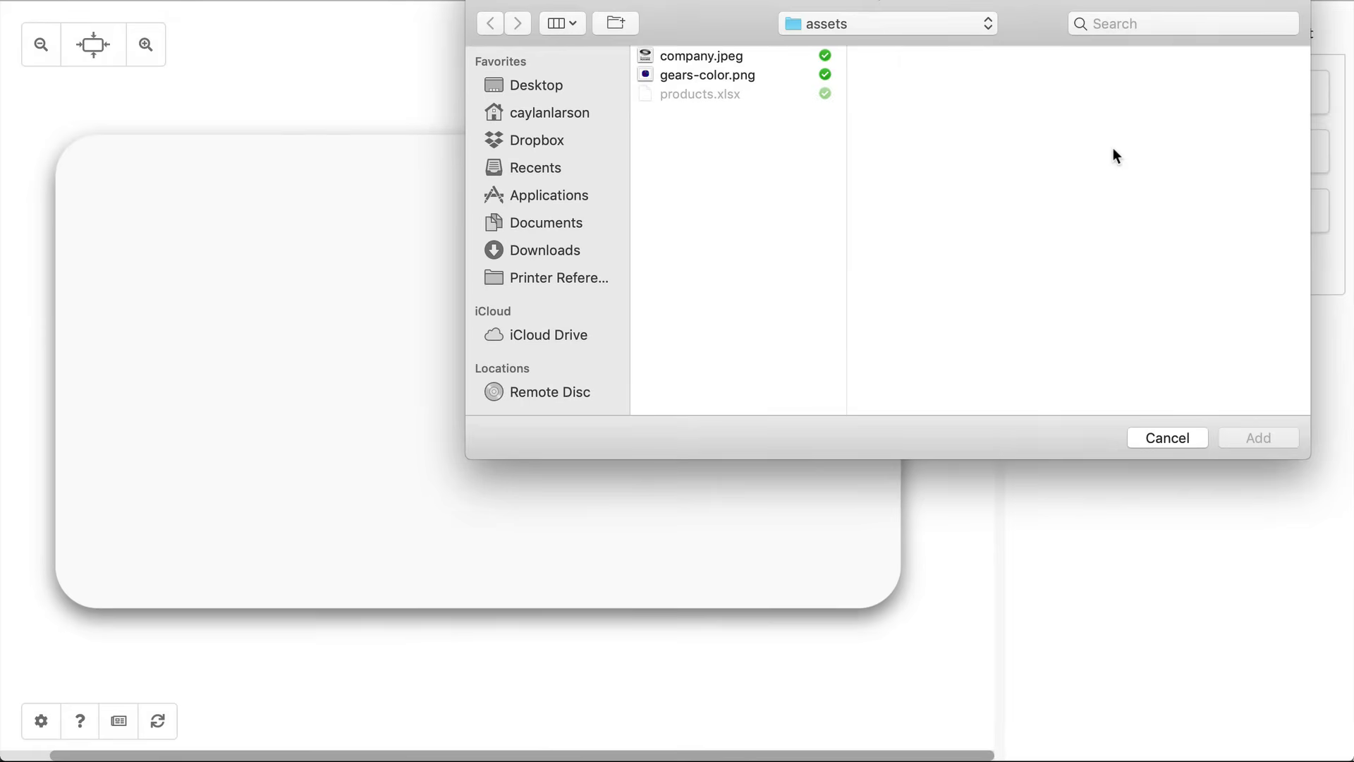
Step: Insert gears-color.png and toggle off its white colour in the dithered print preview
double_click(730, 76)
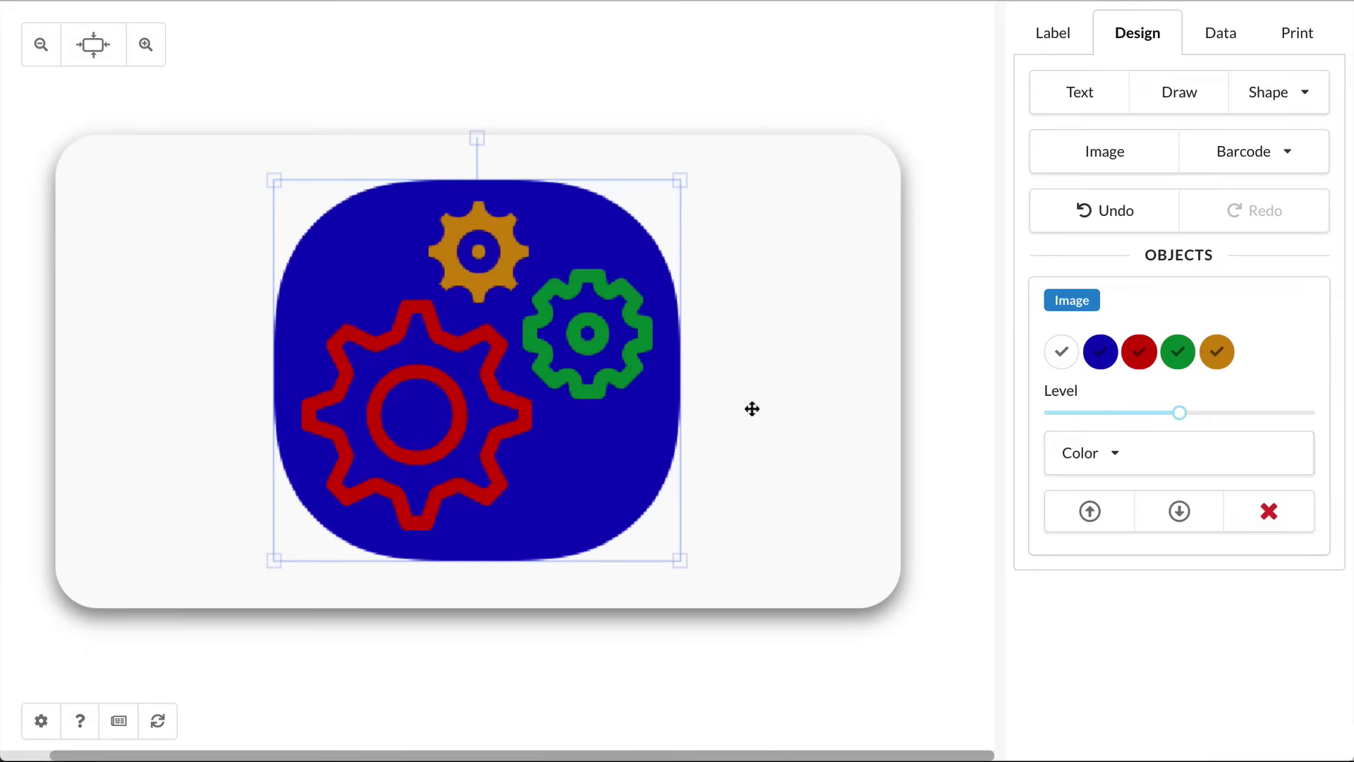
left_click(802, 409)
left_click(768, 391)
left_click(641, 393)
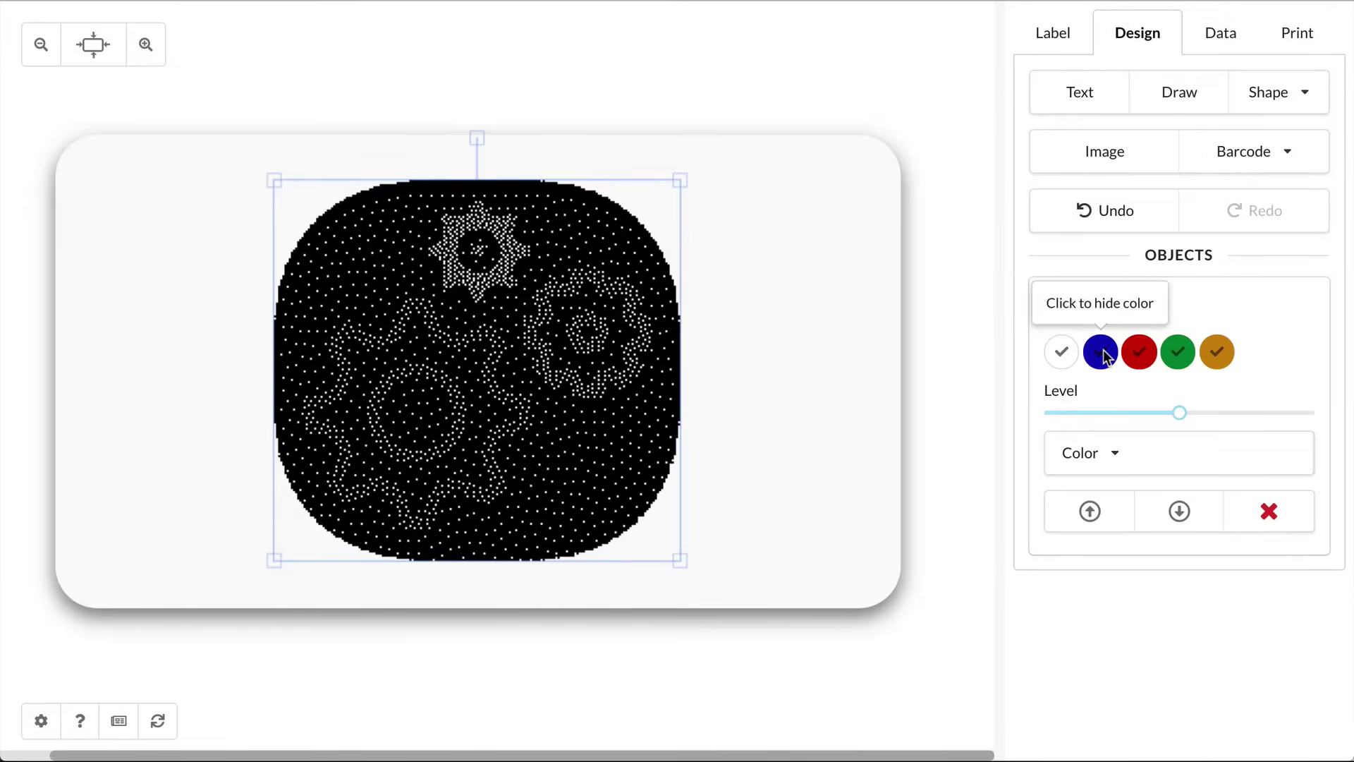
left_click(1055, 361)
left_click(821, 395)
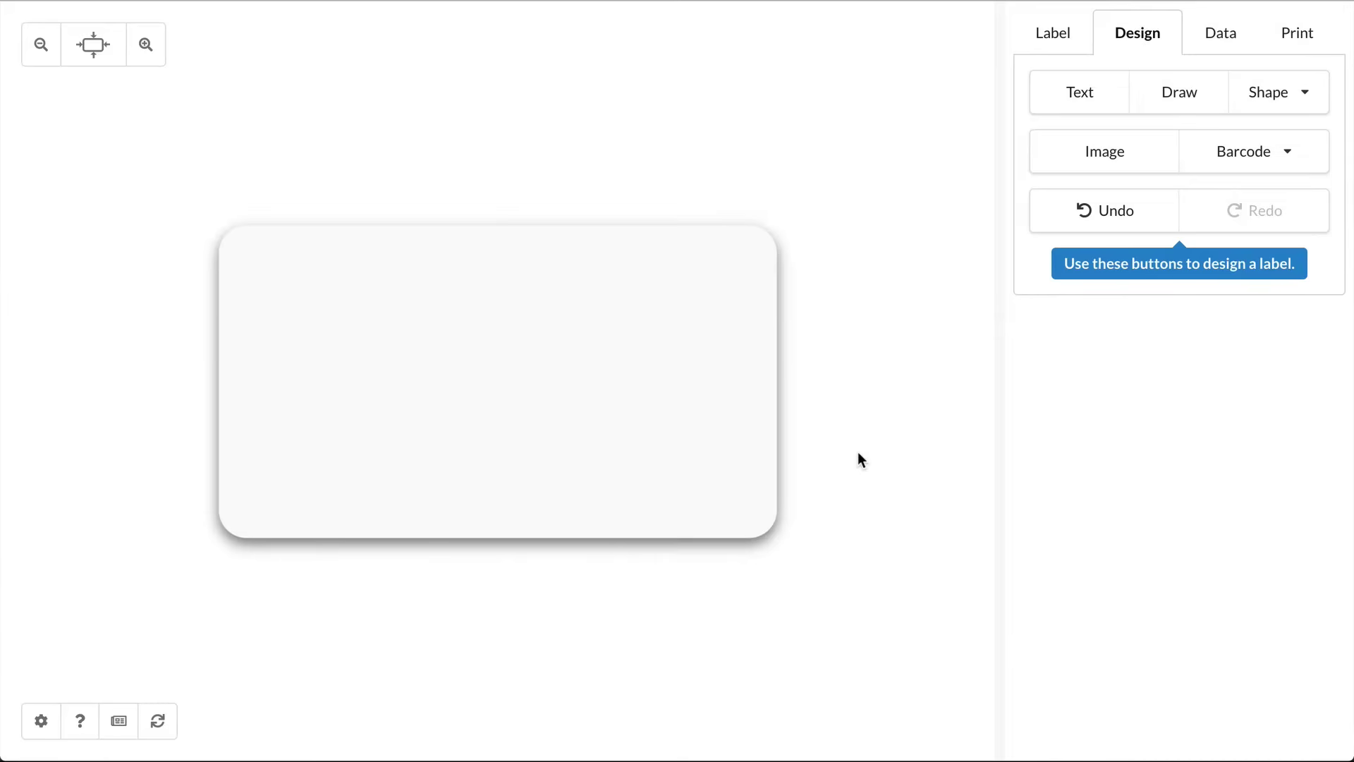
Step: Add a square and a triangle and arrange them into an arrow, square as the shaft
left_click(1278, 94)
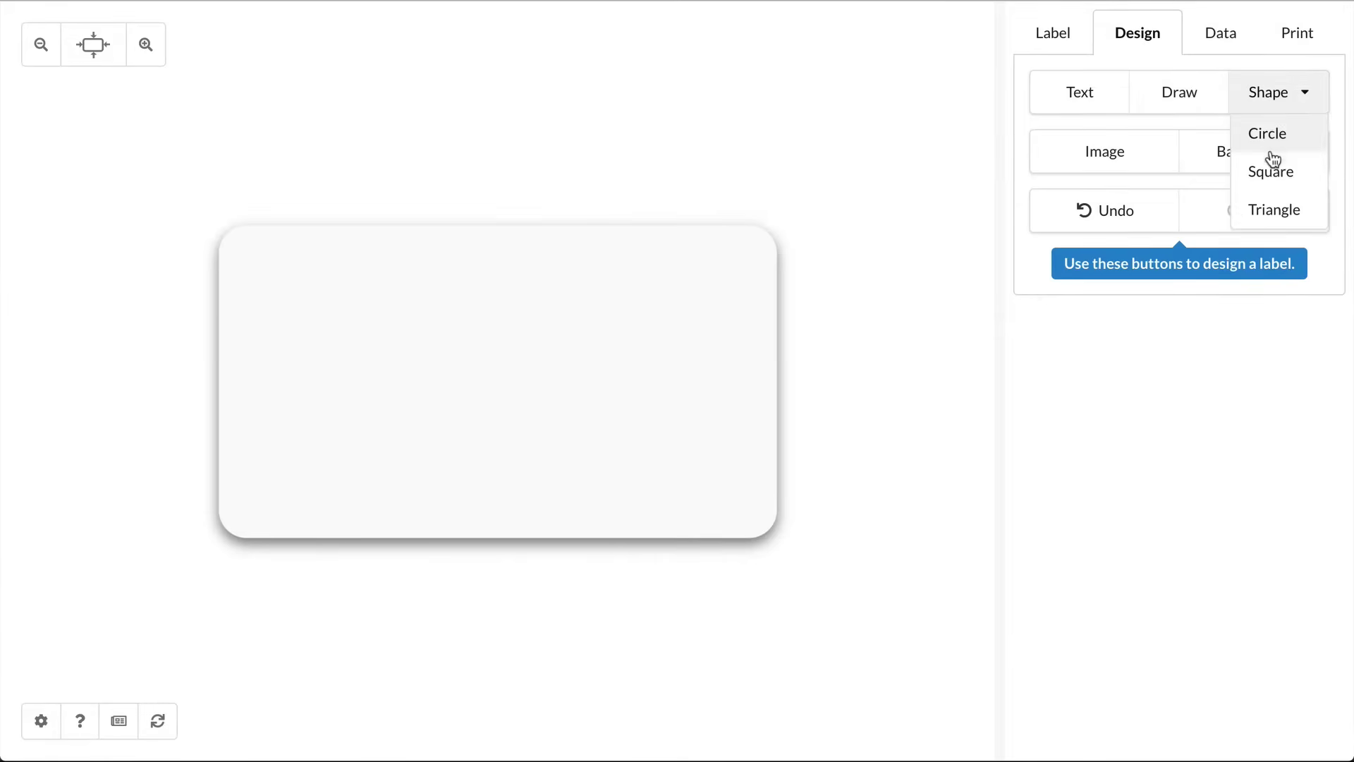
left_click(1273, 169)
left_click(1289, 100)
left_click(1270, 211)
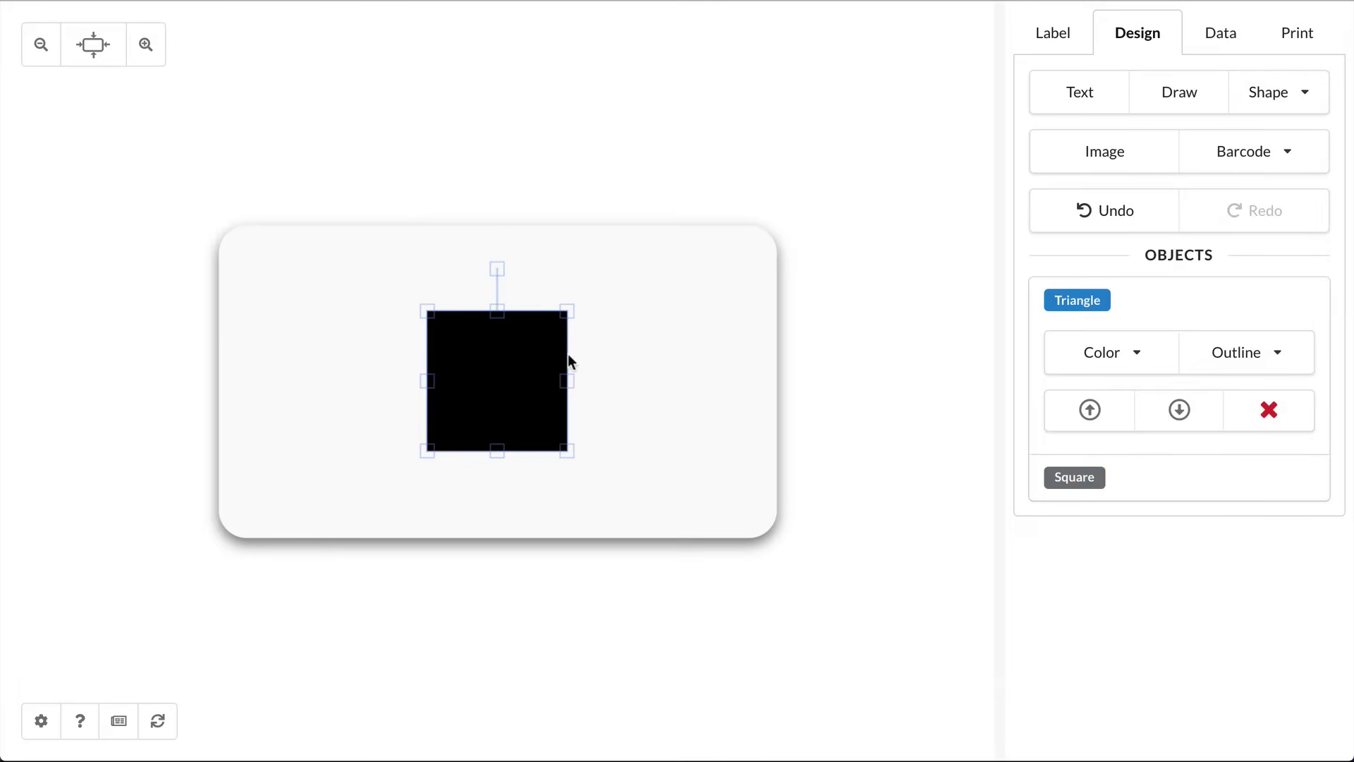
left_click_drag(554, 363, 632, 378)
left_click_drag(530, 383, 497, 369)
left_click_drag(613, 392, 603, 353)
left_click_drag(484, 372, 618, 429)
Step: Select both shapes, rotate the arrow about 40° clockwise, and move it left and down
left_click_drag(500, 259, 678, 511)
left_click_drag(599, 234, 708, 321)
left_click_drag(606, 368, 402, 395)
Step: Add a square and stretch it into a long bar running diagonally across the label
left_click(599, 467)
left_click(1269, 99)
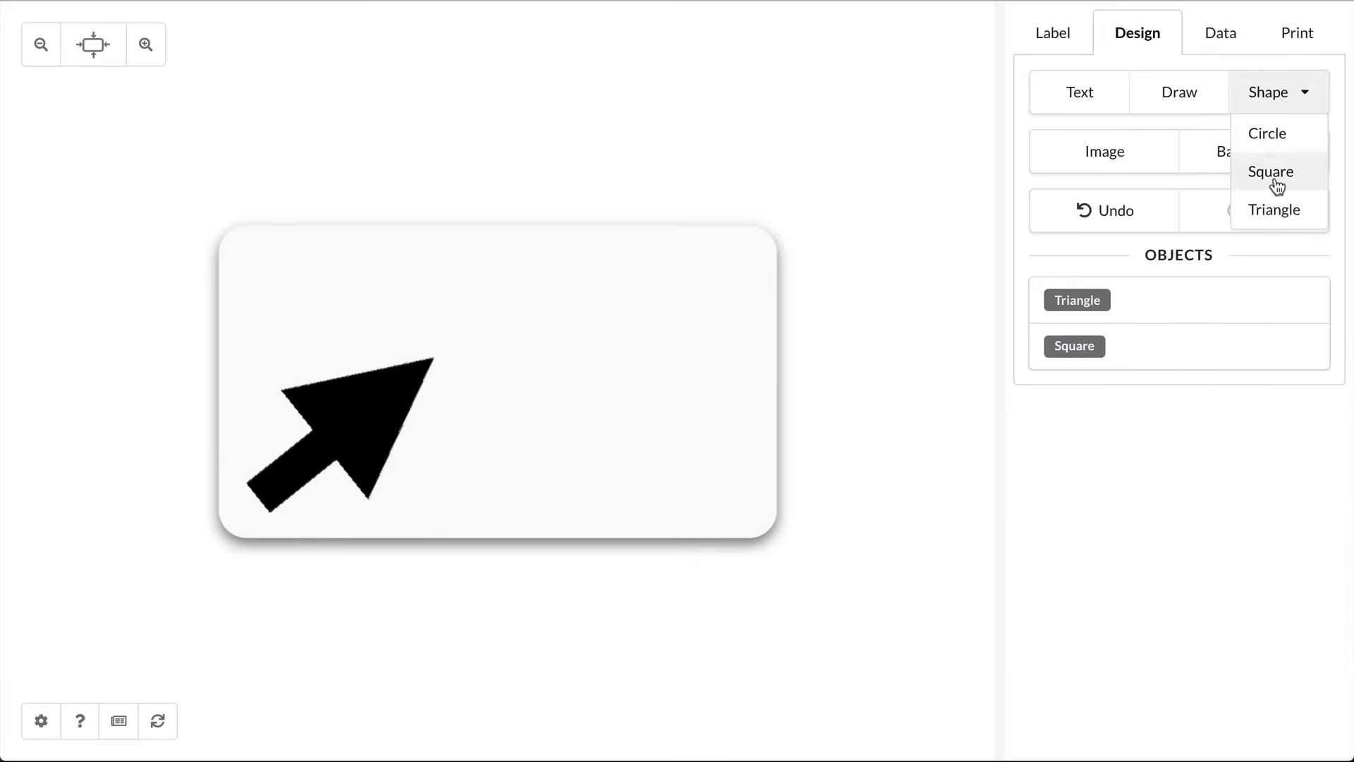
left_click(1271, 172)
left_click_drag(493, 402, 781, 325)
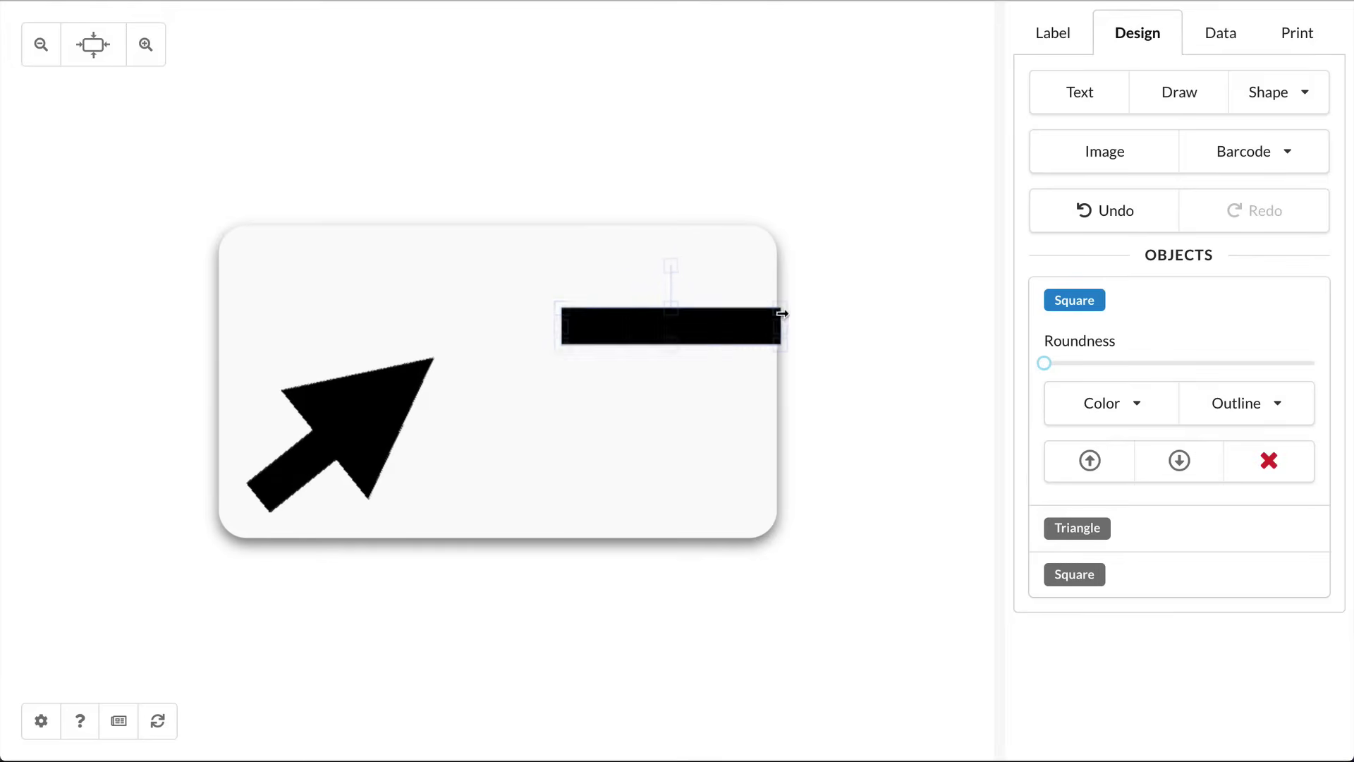
left_click_drag(560, 327, 216, 326)
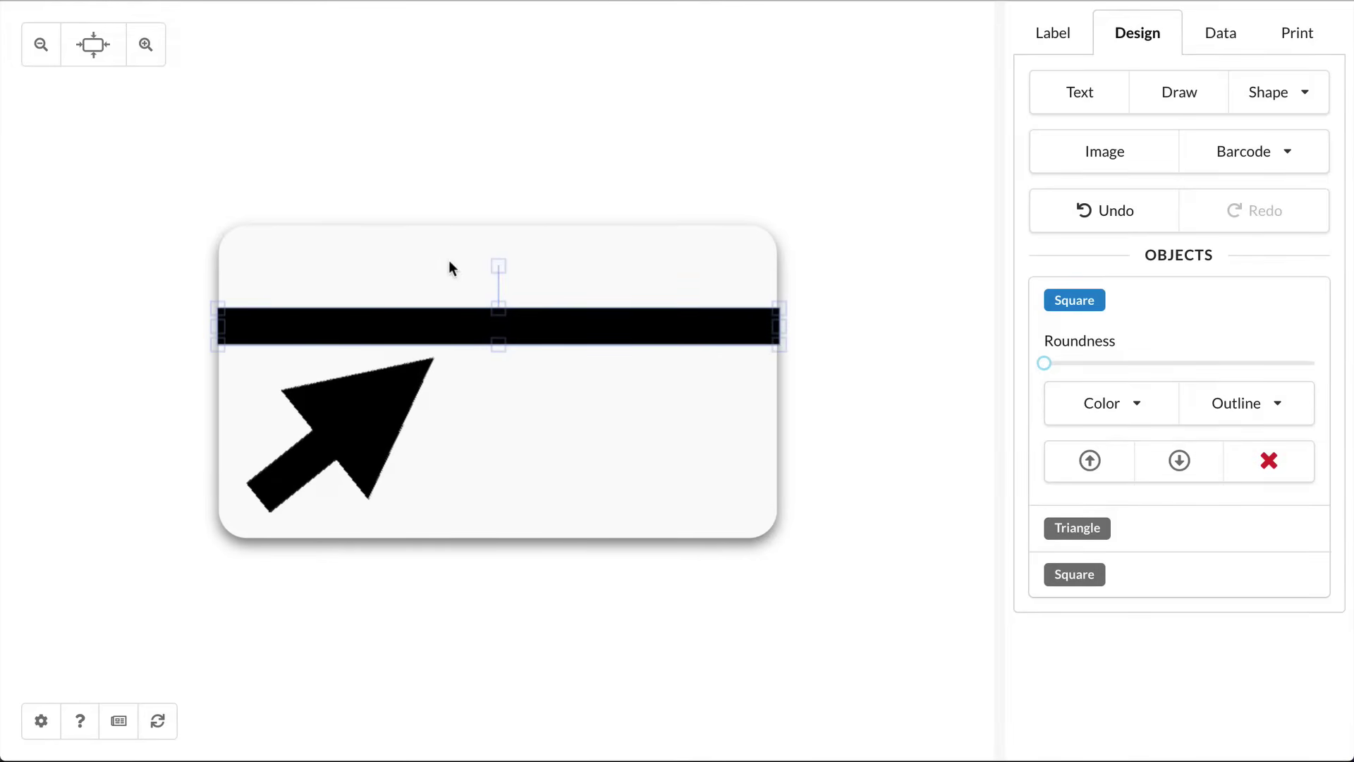
left_click_drag(494, 264, 551, 276)
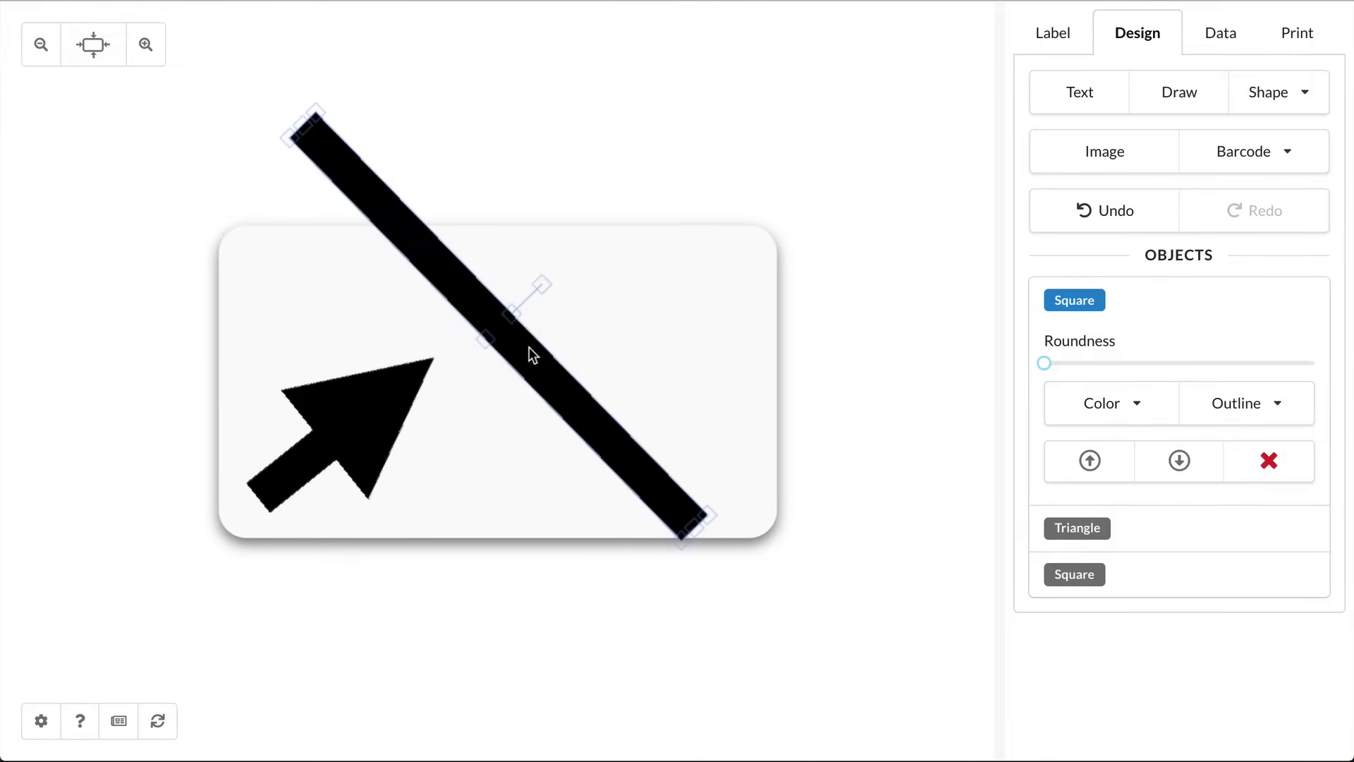
left_click_drag(529, 353, 534, 411)
Step: Select the diagonal bar, triangle and arrow shaft together, then clear the selection
left_click(405, 644)
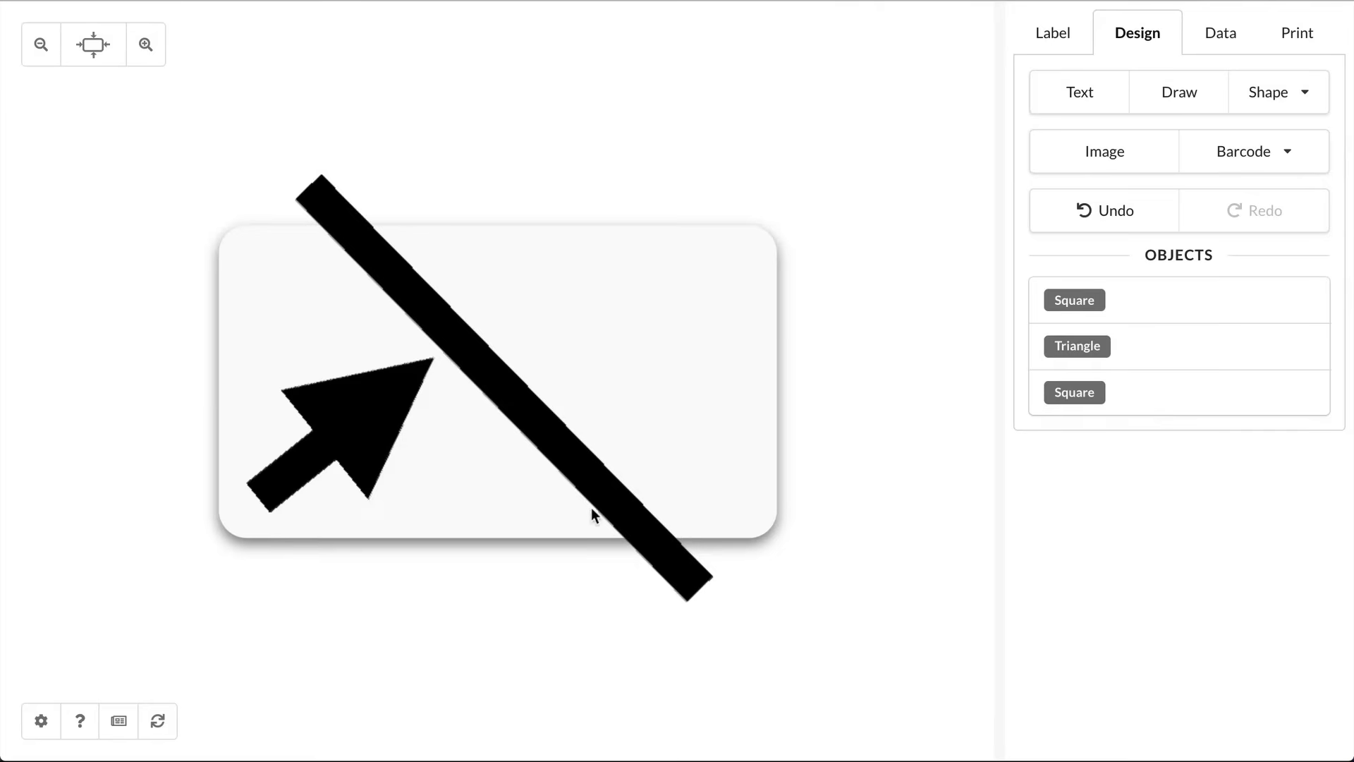
left_click(587, 474)
left_click(346, 407, "shift")
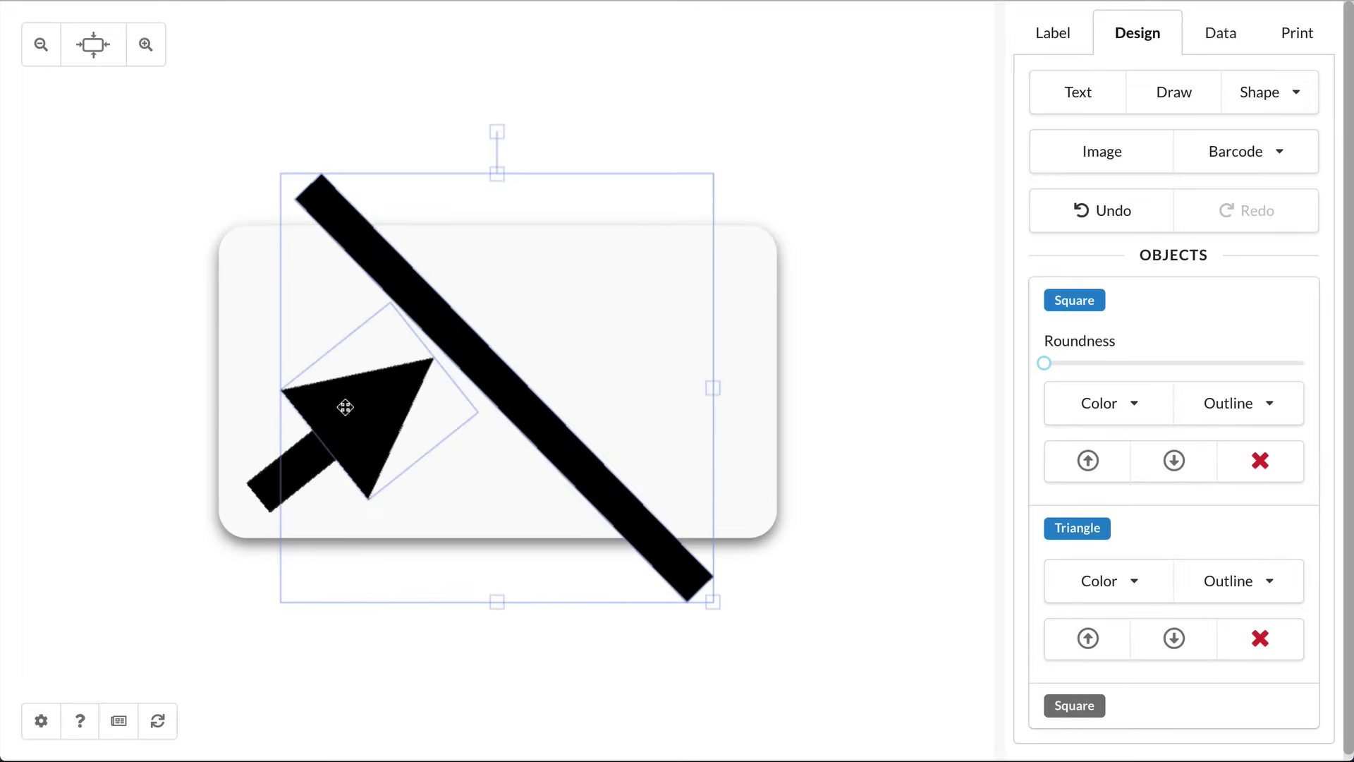
left_click(266, 477, "shift")
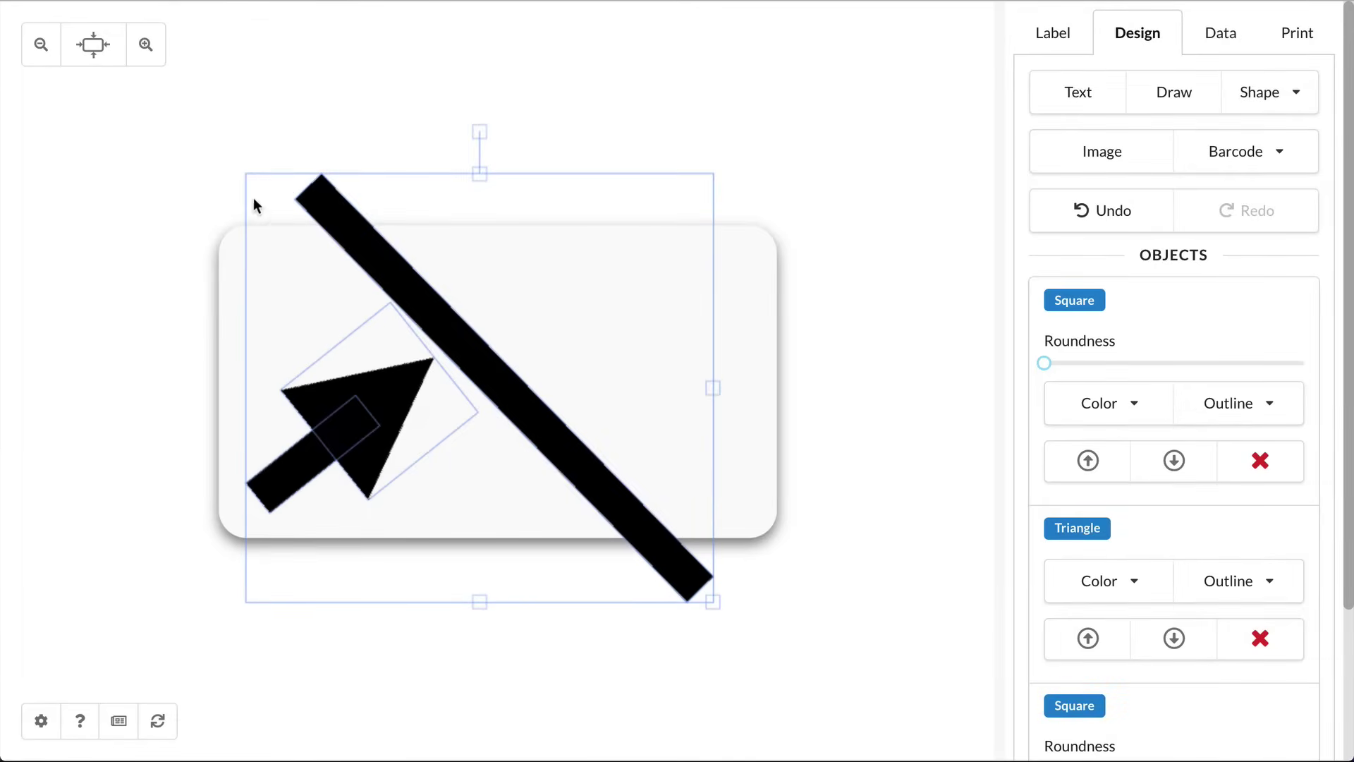
left_click(979, 233)
left_click(1179, 95)
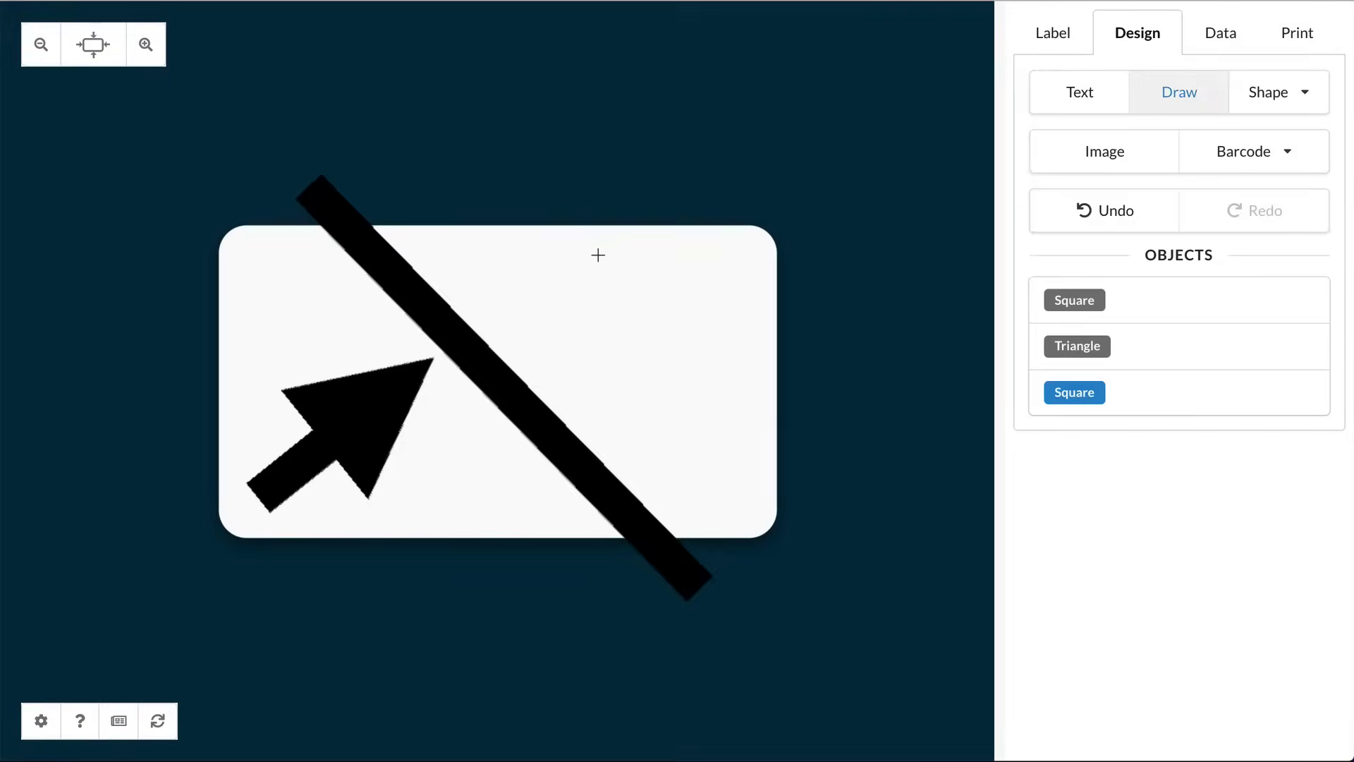
Step: Draw a freehand zigzag on the upper right, thicken its stroke, and rotate it about 100°
mouse_move(561, 260)
left_mouse_down()
mouse_move(537, 334)
mouse_move(606, 333)
mouse_move(620, 399)
mouse_move(676, 384)
left_mouse_up()
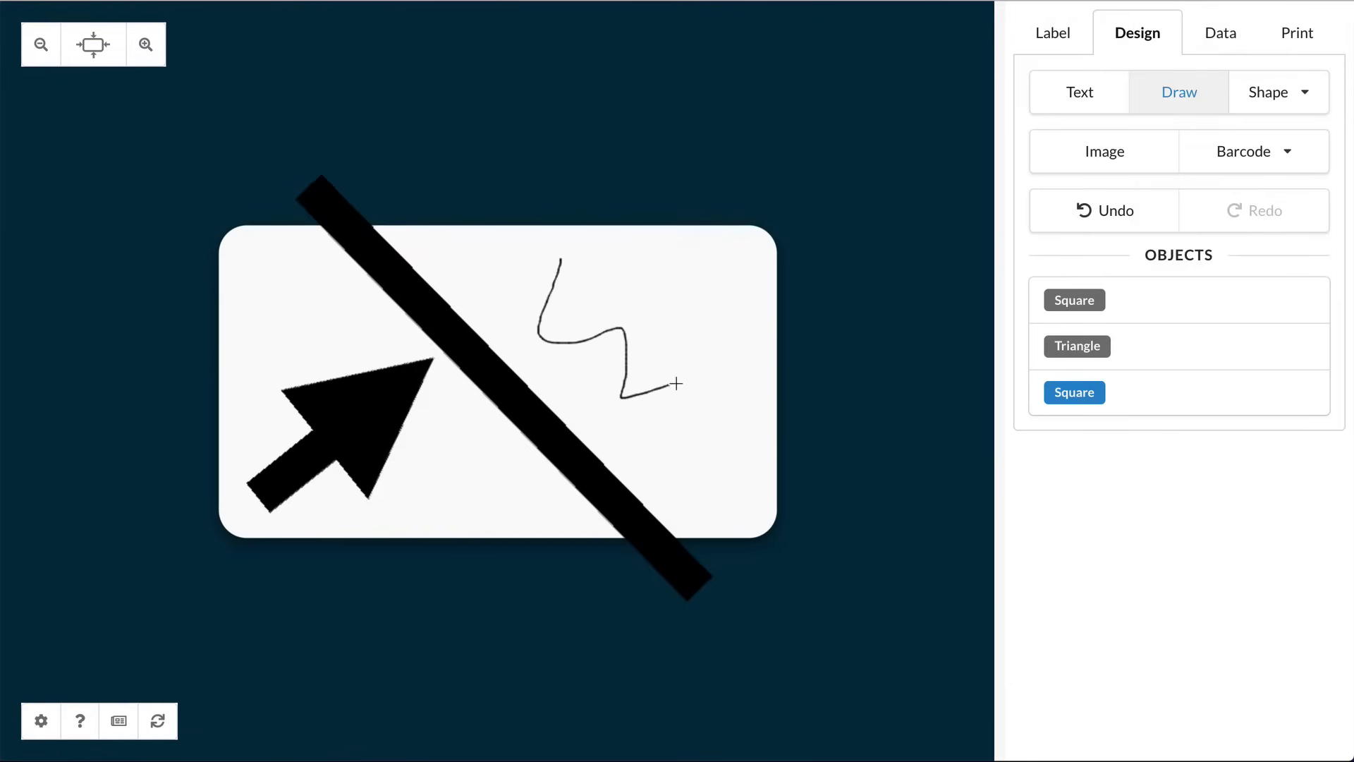
left_click_drag(676, 446, 732, 431)
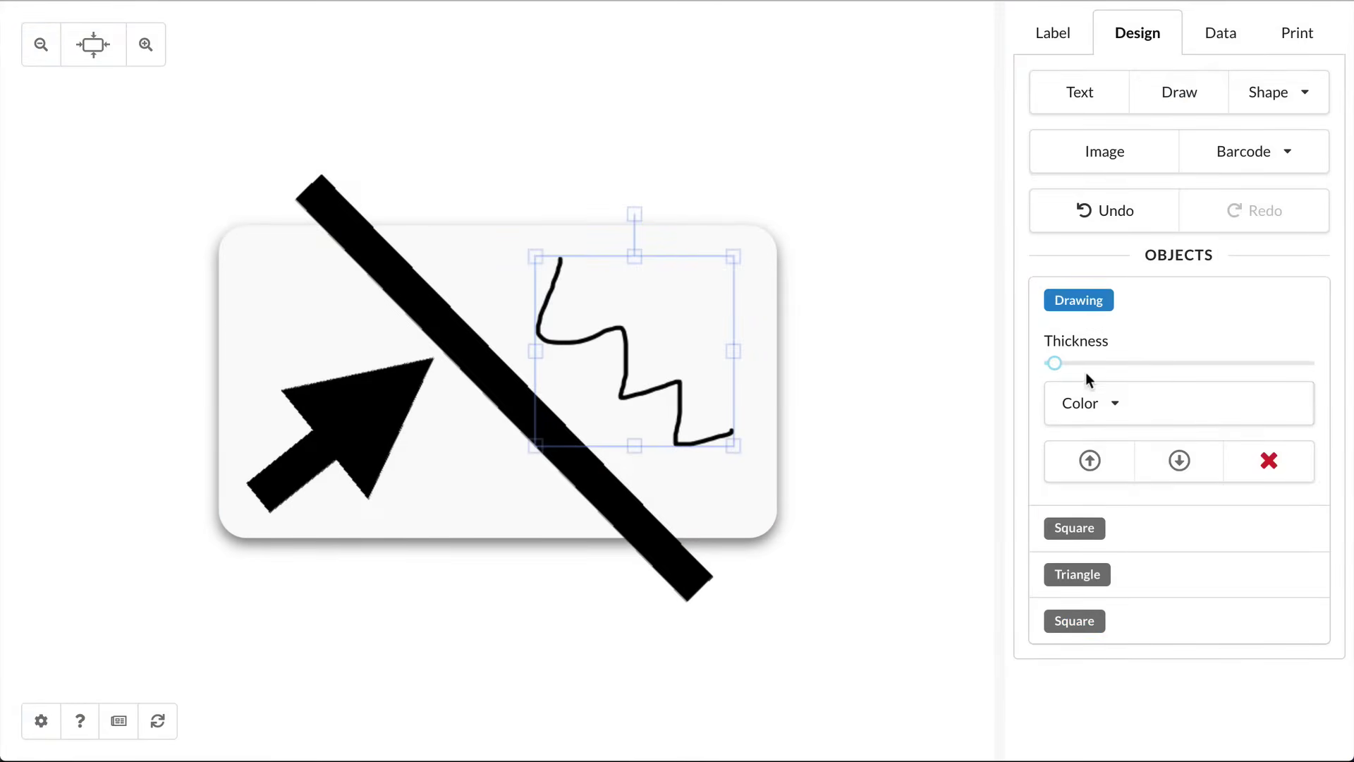
mouse_move(1097, 365)
left_mouse_down()
mouse_move(1117, 361)
mouse_move(1066, 362)
left_mouse_up()
mouse_move(635, 211)
left_mouse_down()
mouse_move(686, 239)
mouse_move(714, 374)
mouse_move(698, 399)
left_mouse_up()
Step: Squeeze the zigzag and diagonal bar to half width and move them right and down
left_click(493, 381, "shift")
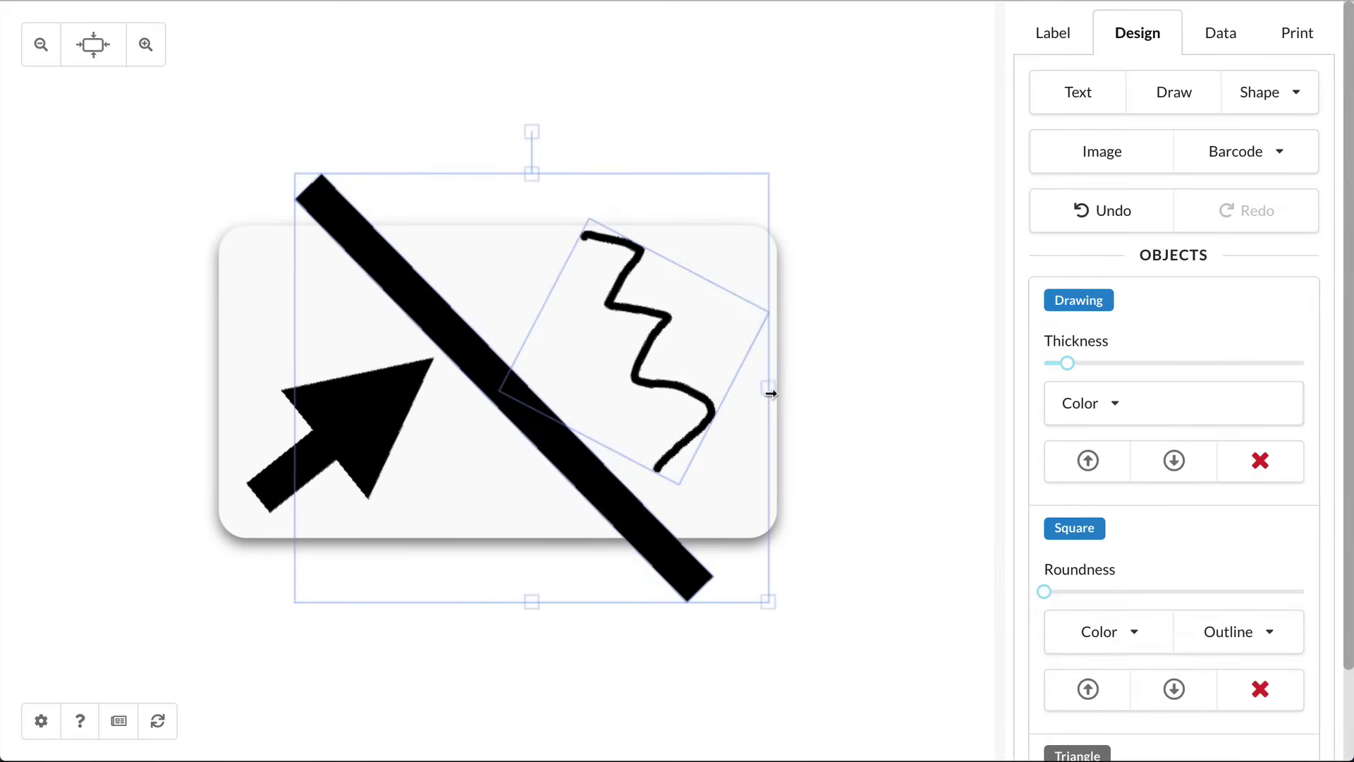
left_click_drag(770, 394, 546, 396)
left_click_drag(402, 335, 592, 359)
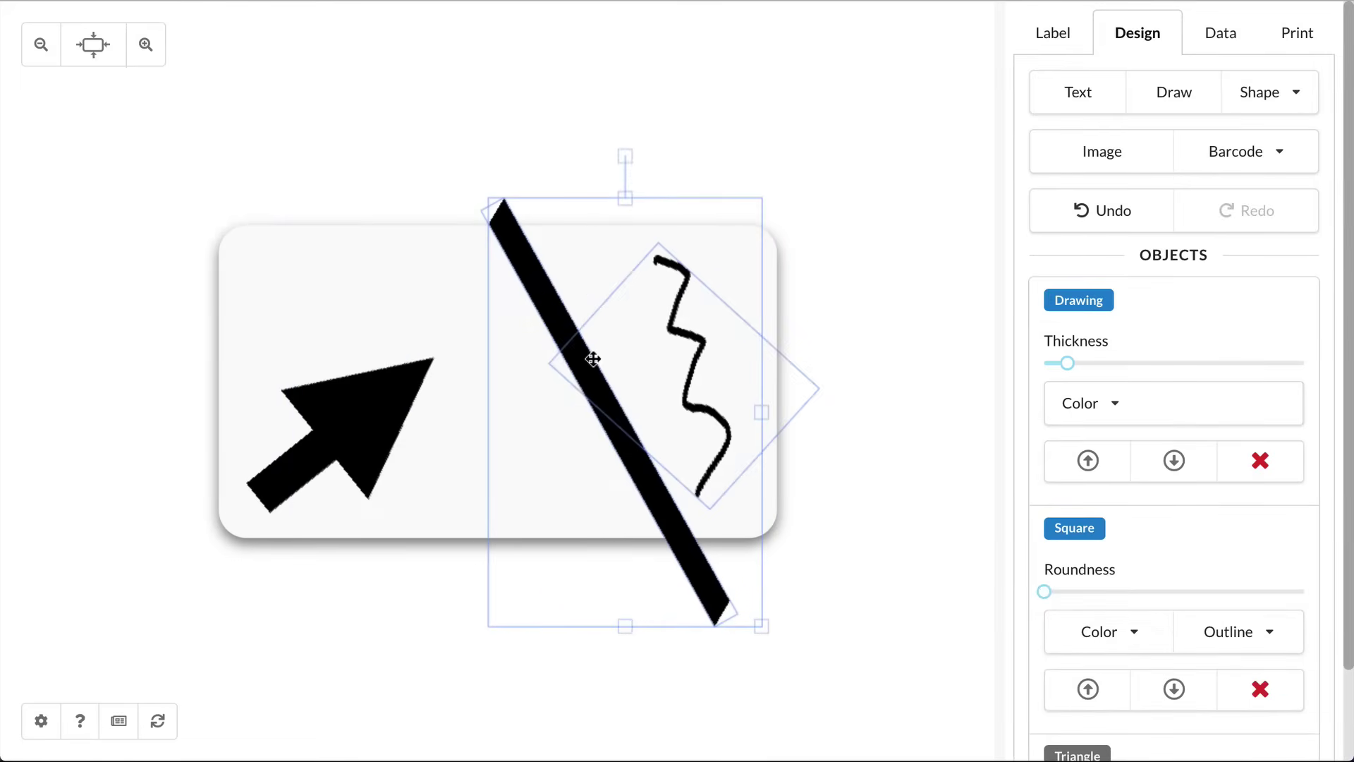
left_click(404, 606)
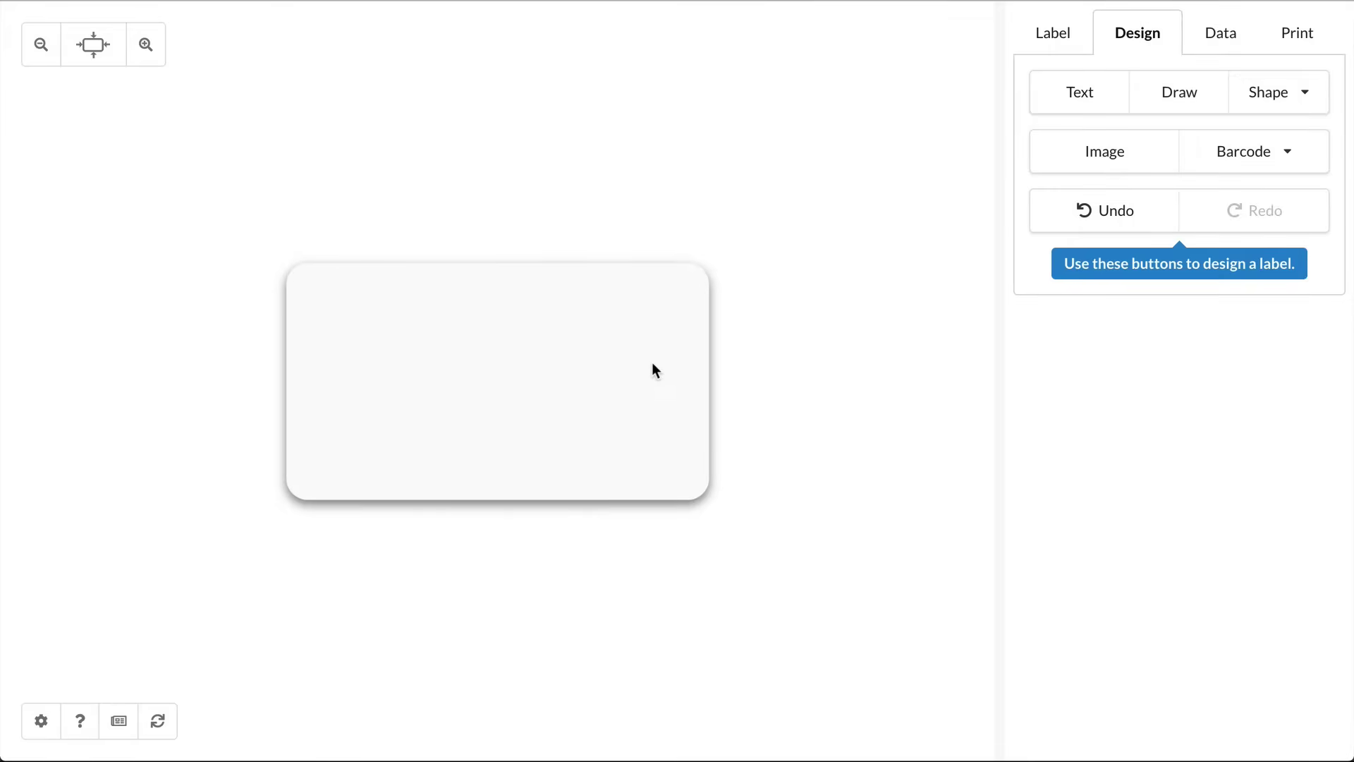
Step: Add a text object reading 'Hello!' and size it down to 15pt
left_click(1083, 97)
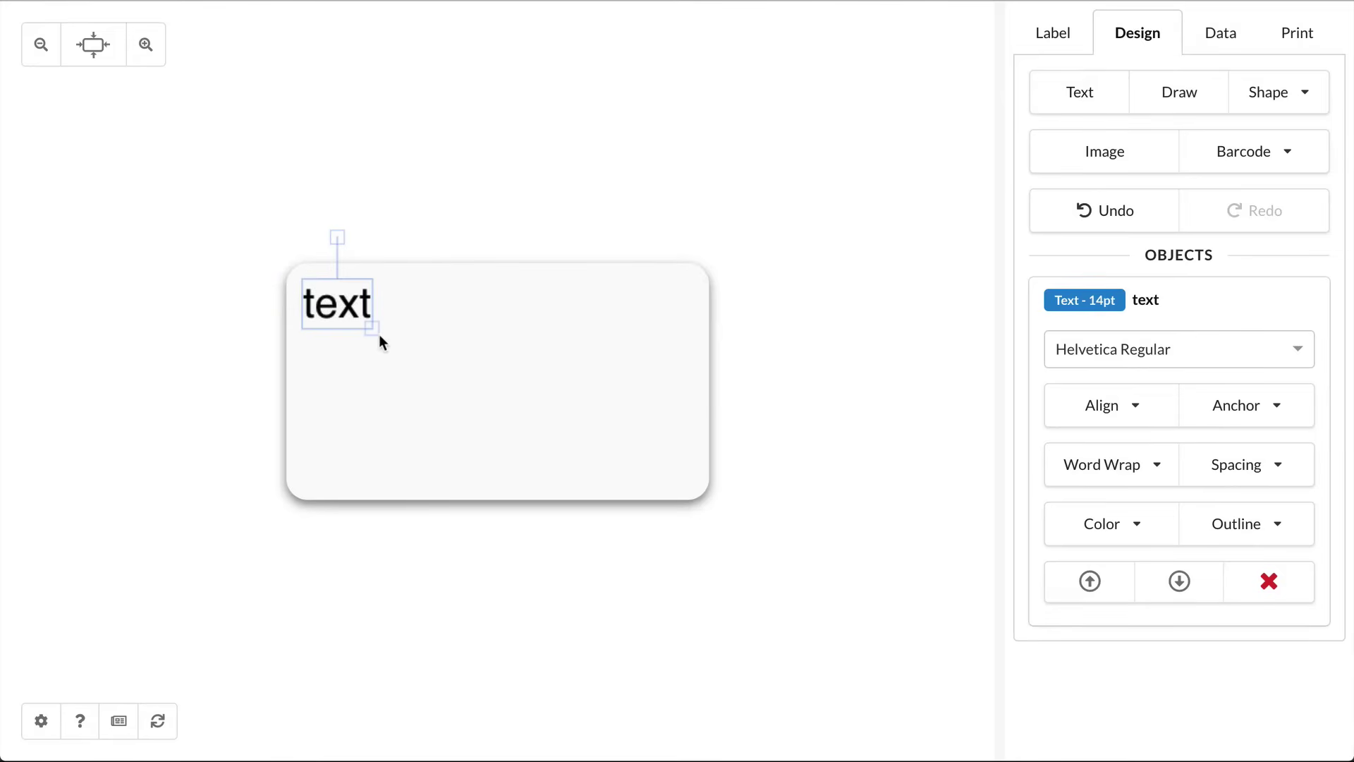
left_click_drag(377, 332, 444, 374)
mouse_move(371, 241)
left_mouse_down()
mouse_move(475, 281)
mouse_move(385, 249)
left_mouse_up()
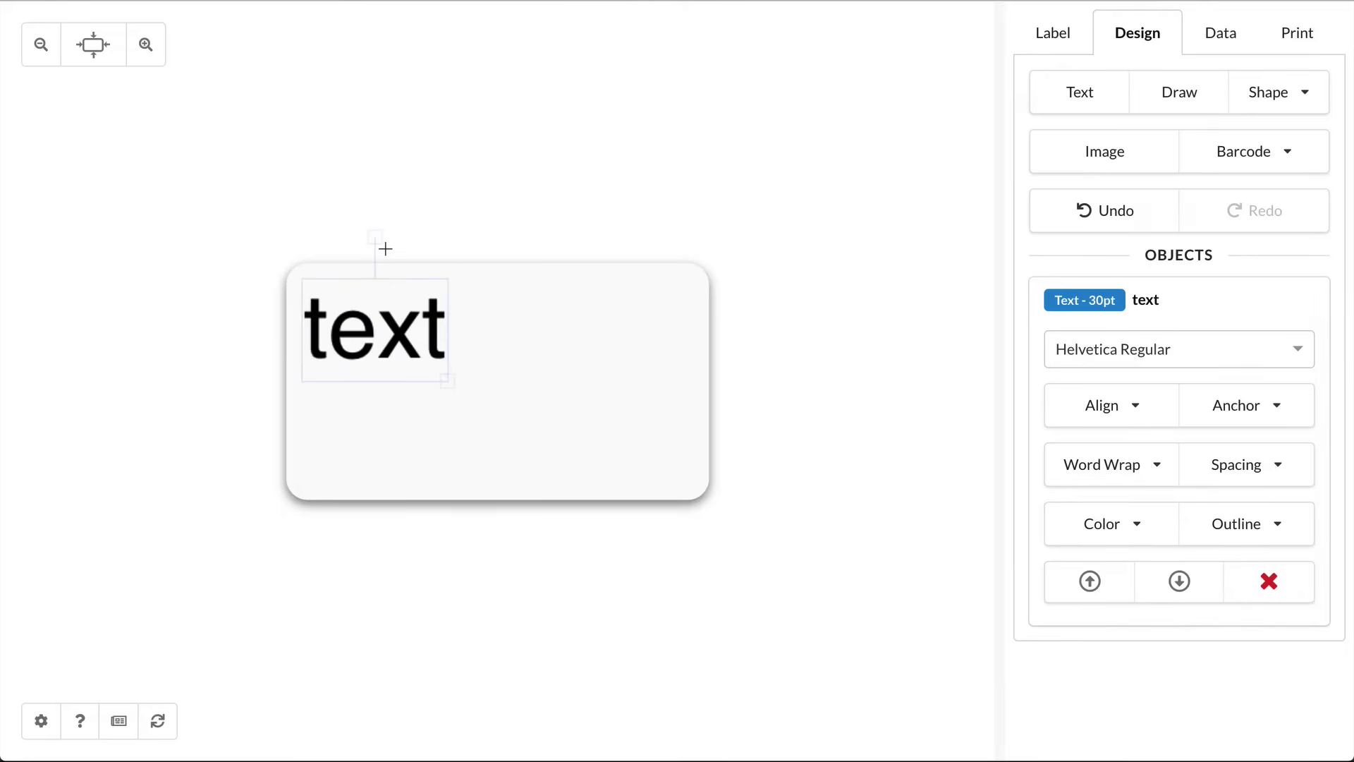
double_click(378, 327)
double_click(378, 328)
type("Hel")
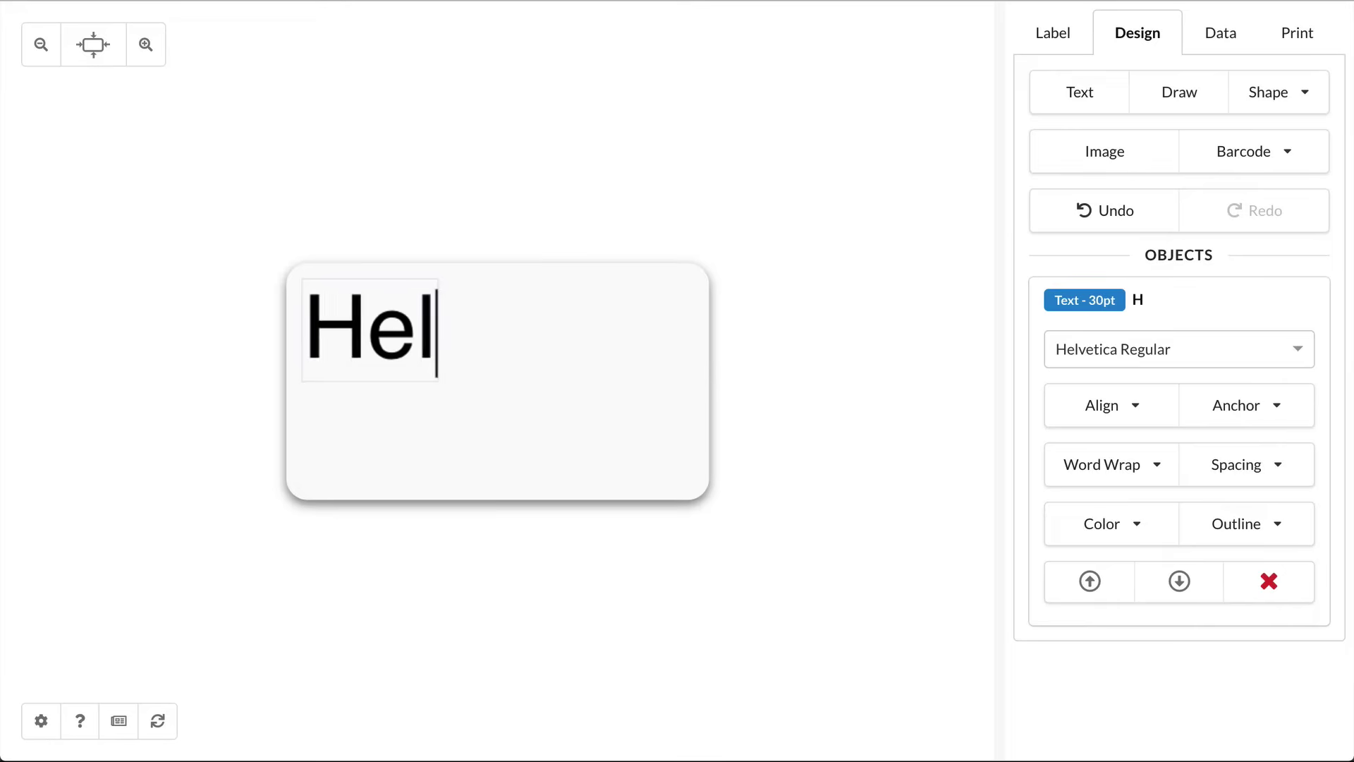
type("lo!")
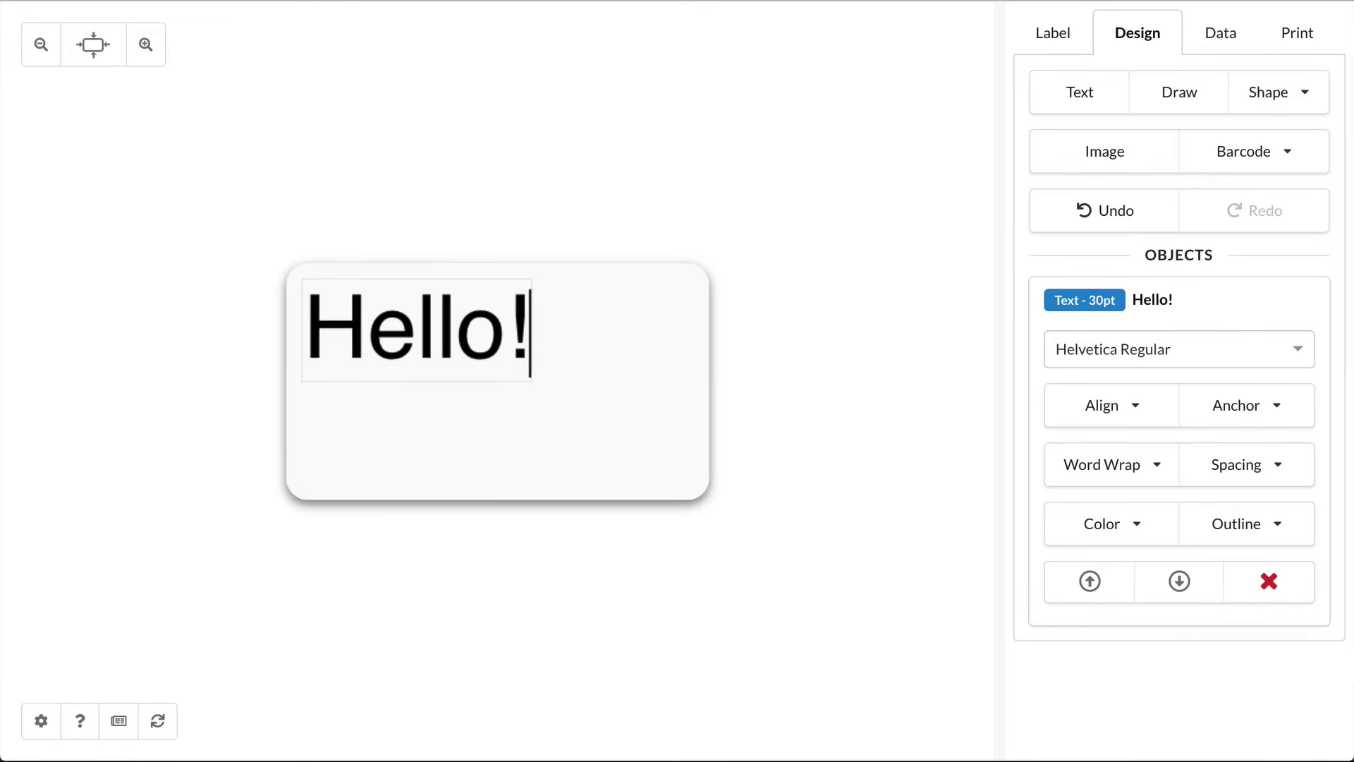
left_click_drag(532, 378, 416, 329)
Step: Change the text to 'Hello, my name is:'
double_click(381, 302)
key("End")
key("BackSpace")
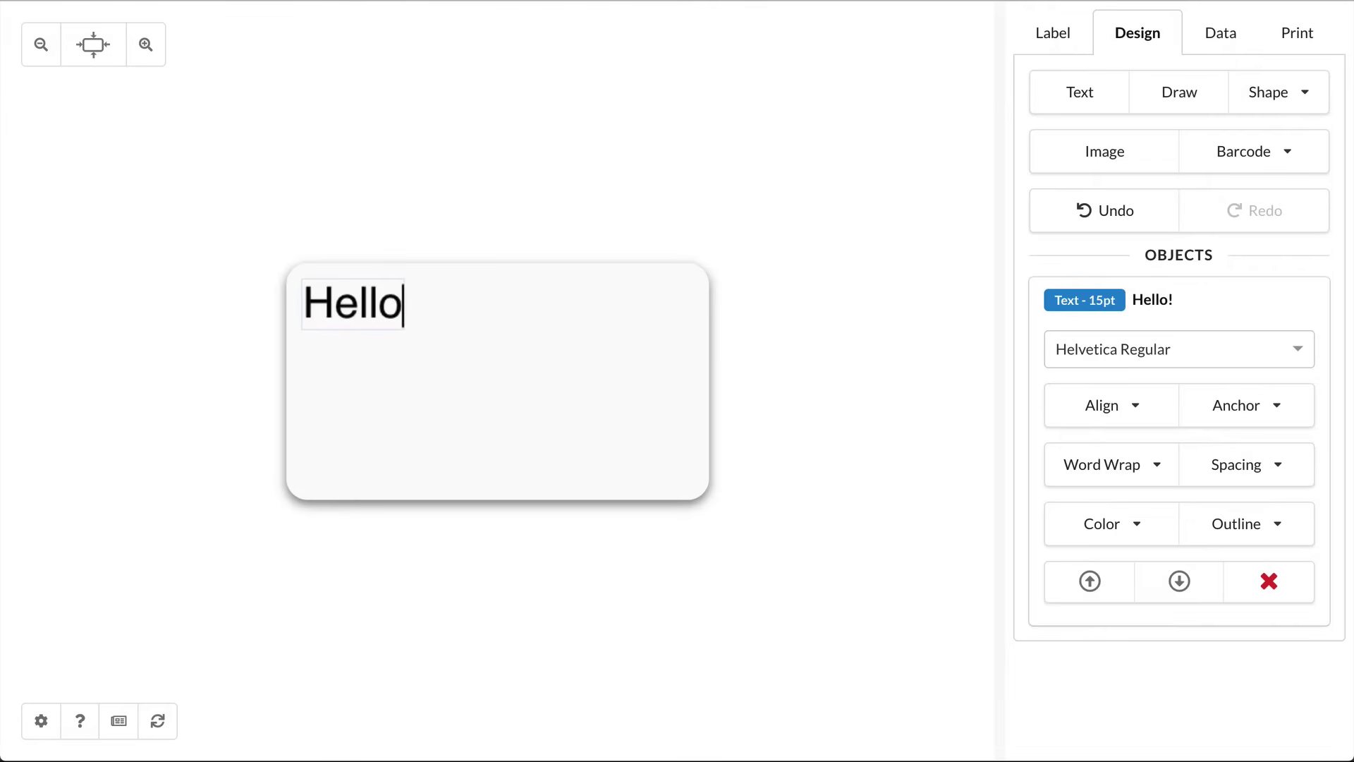
type(", my name is:")
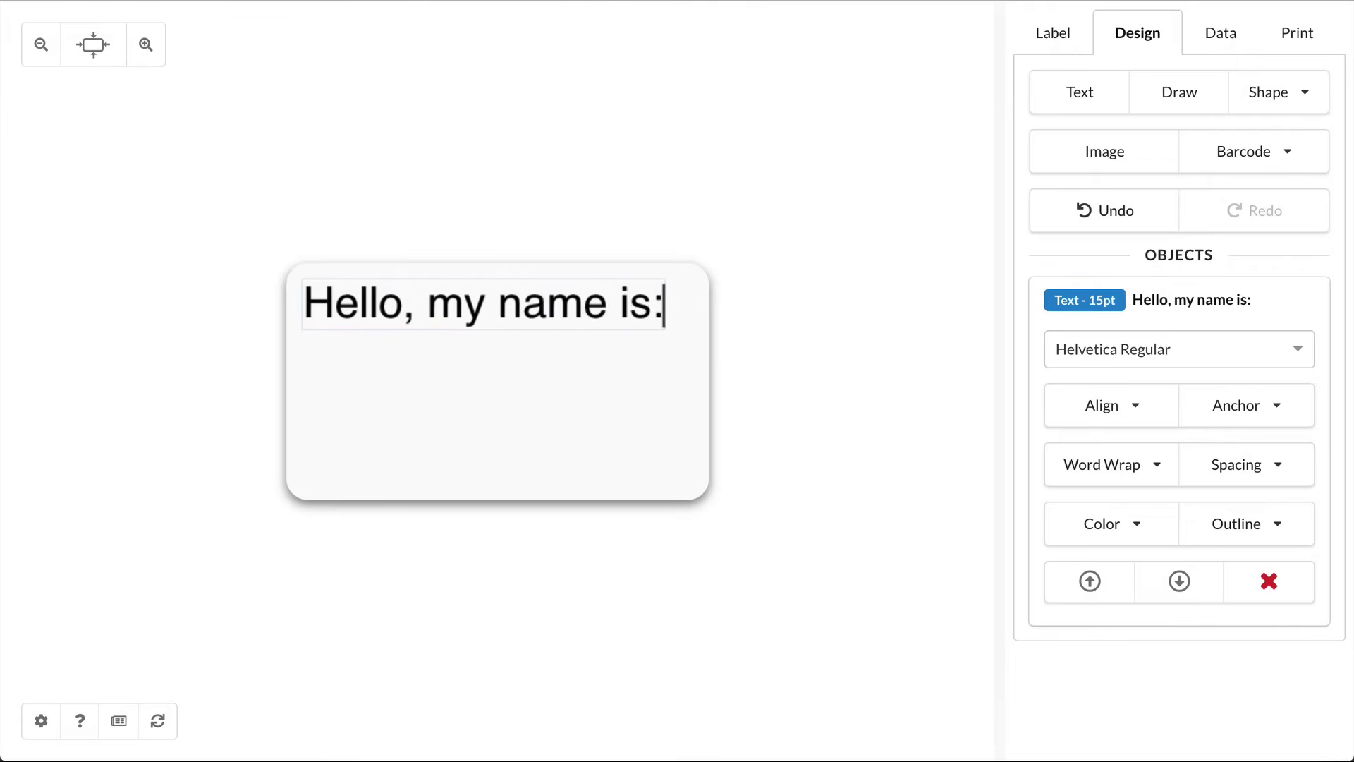
left_click(555, 402)
Step: Set the greeting's word wrap to Automatic and narrow its text box so it wraps
left_click(562, 301)
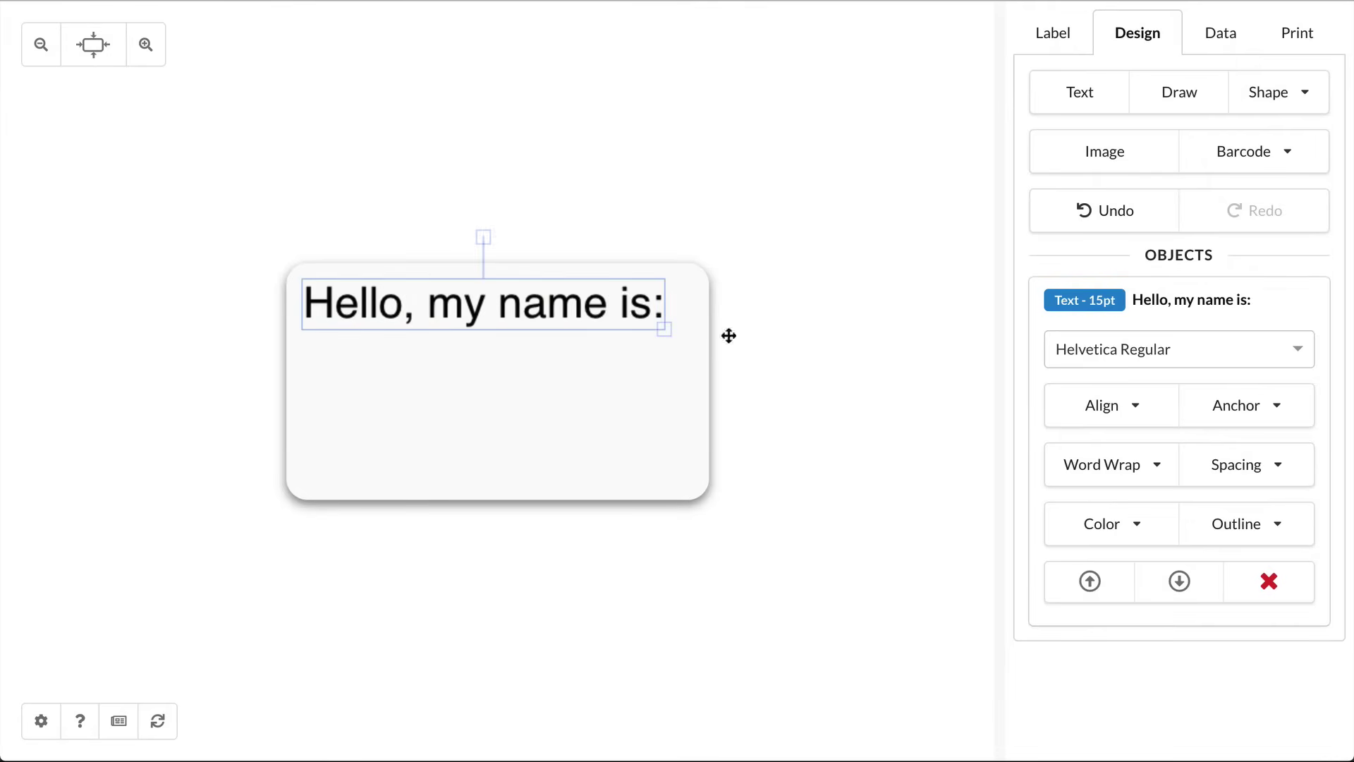
left_click(1094, 466)
left_click(1090, 544)
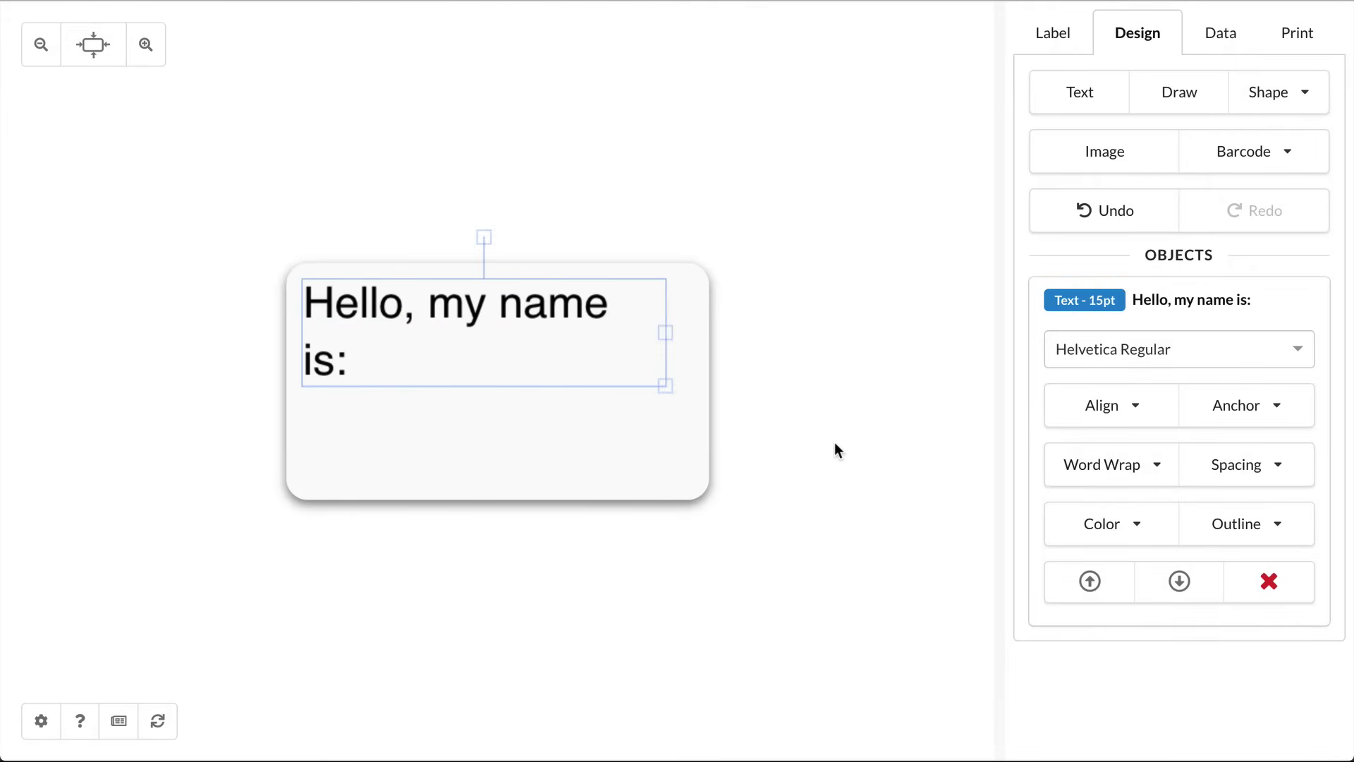
left_click_drag(669, 333, 526, 332)
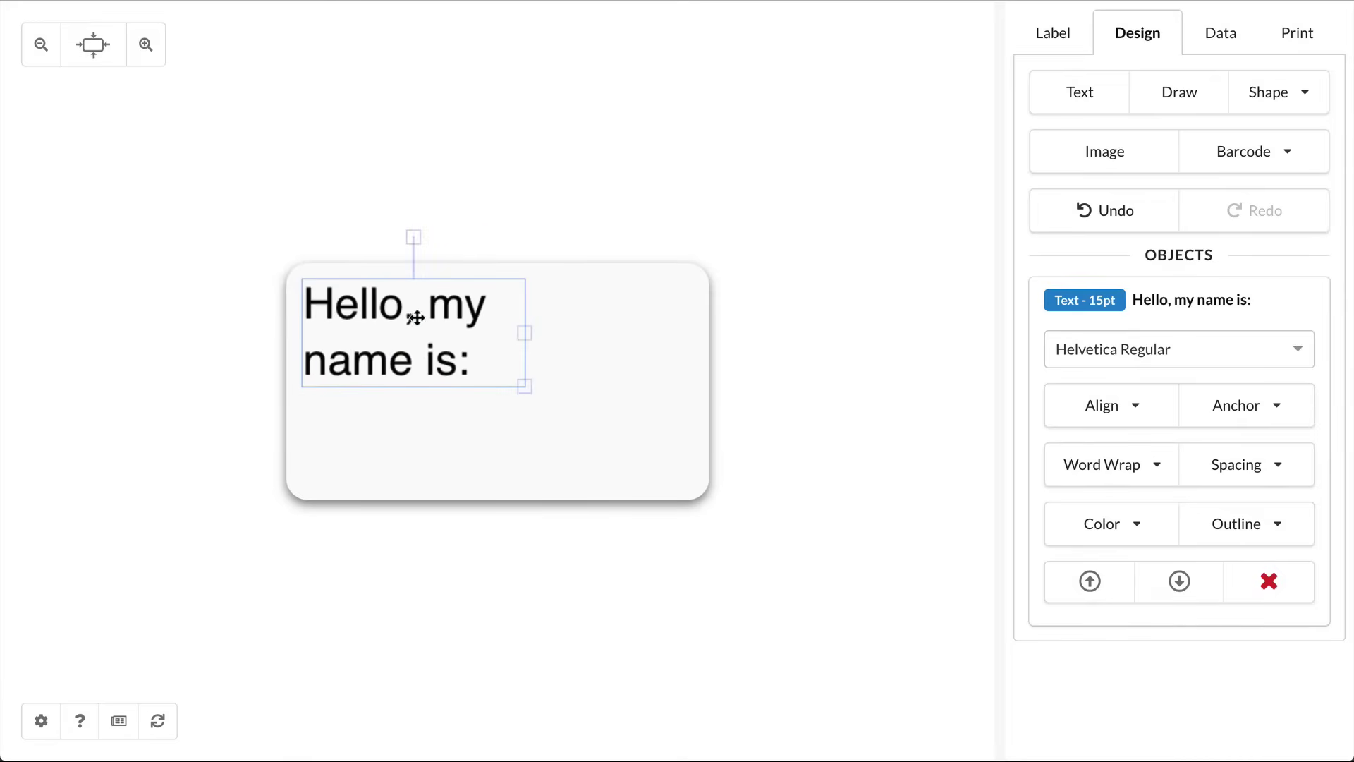
Step: Type the person's full name after the greeting and tighten the line spacing
double_click(483, 360)
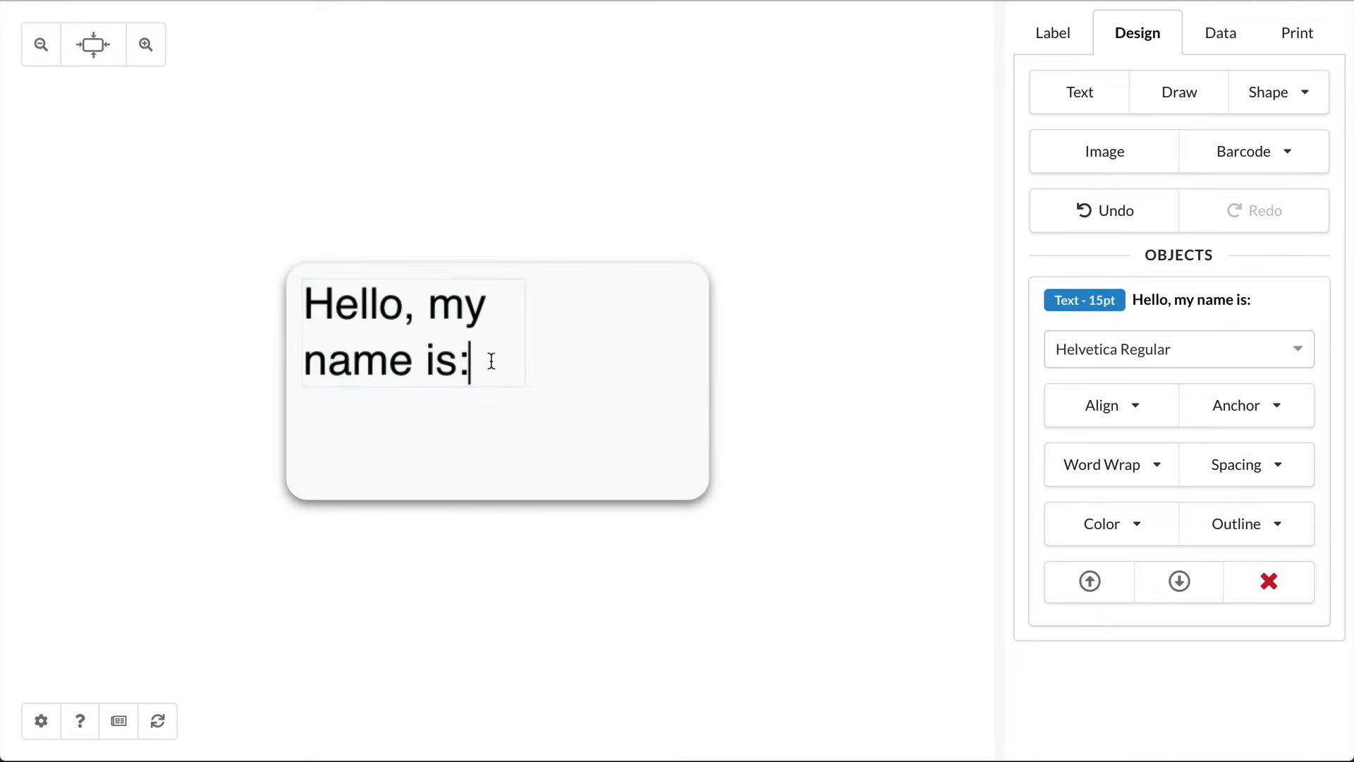
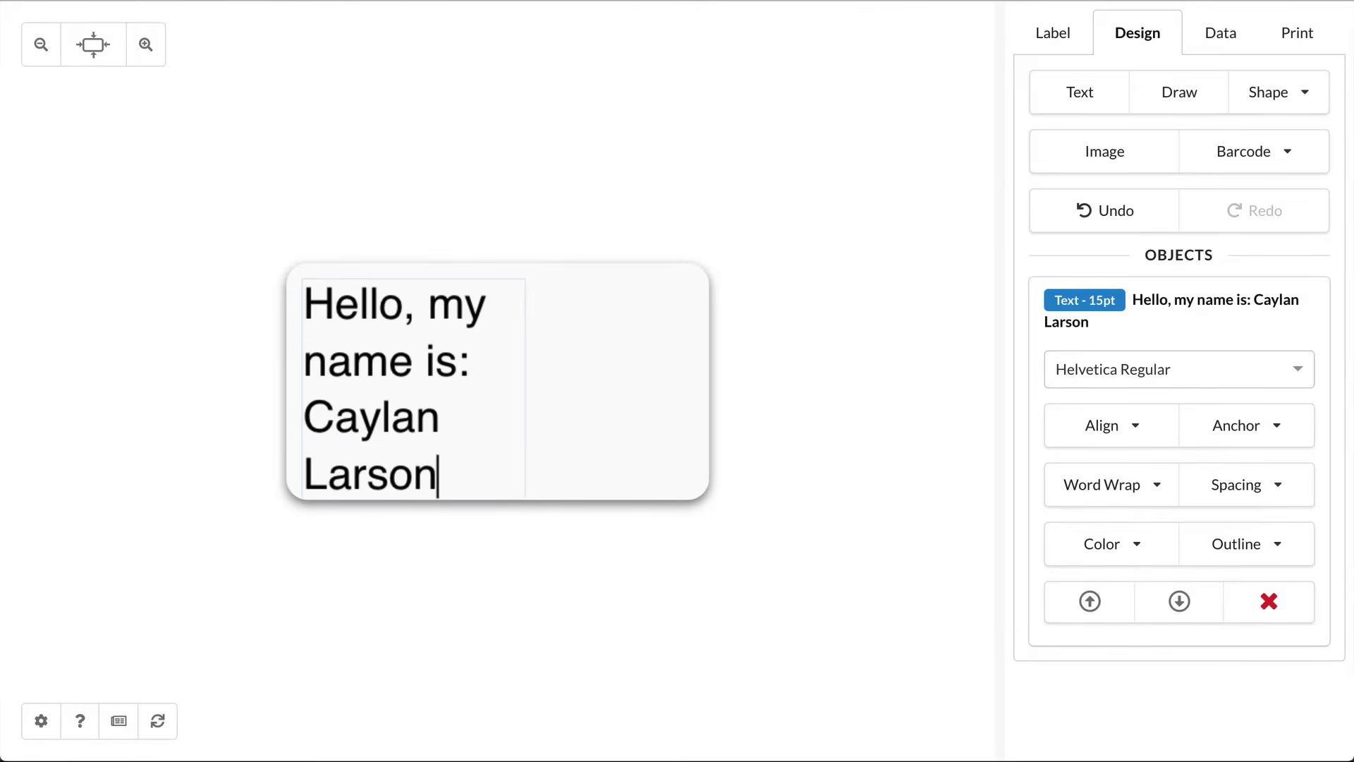
left_click(1105, 210)
left_click(1240, 485)
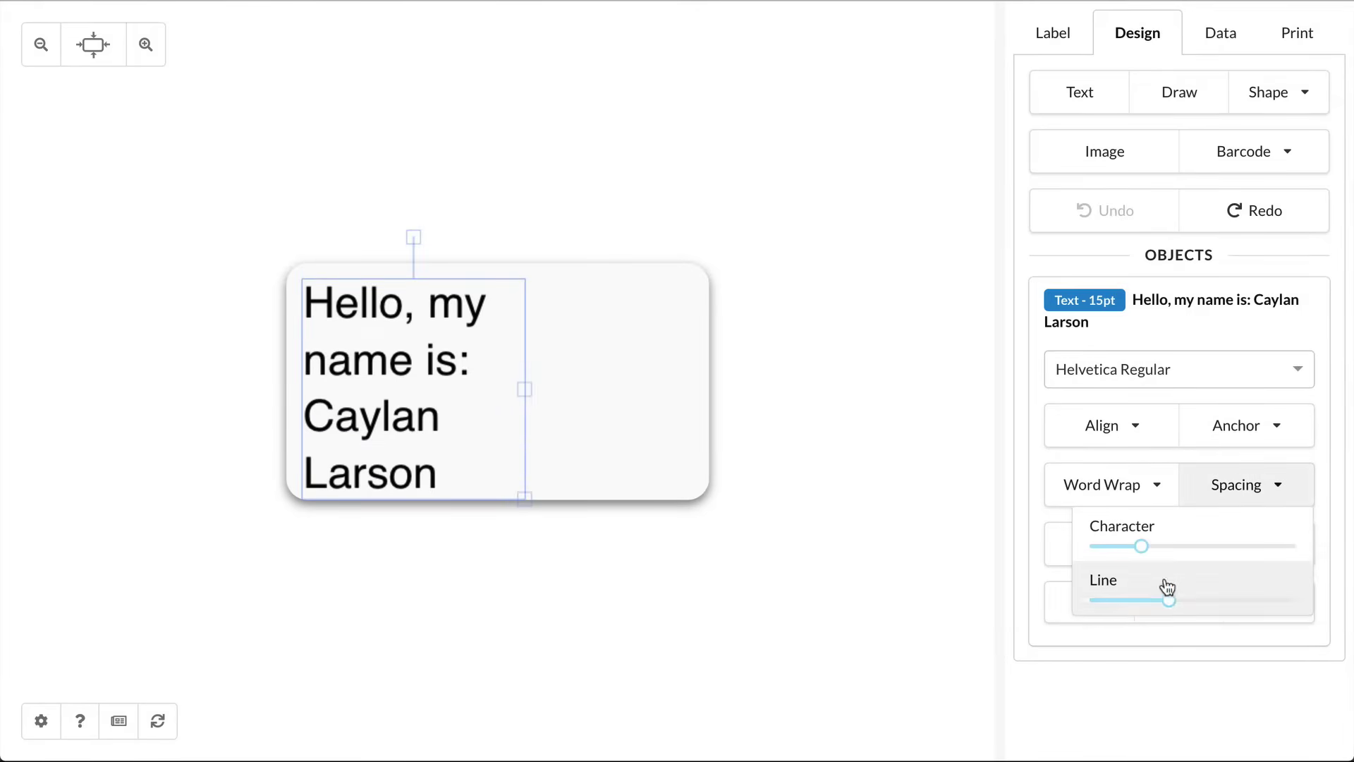
left_click_drag(1169, 600, 1140, 600)
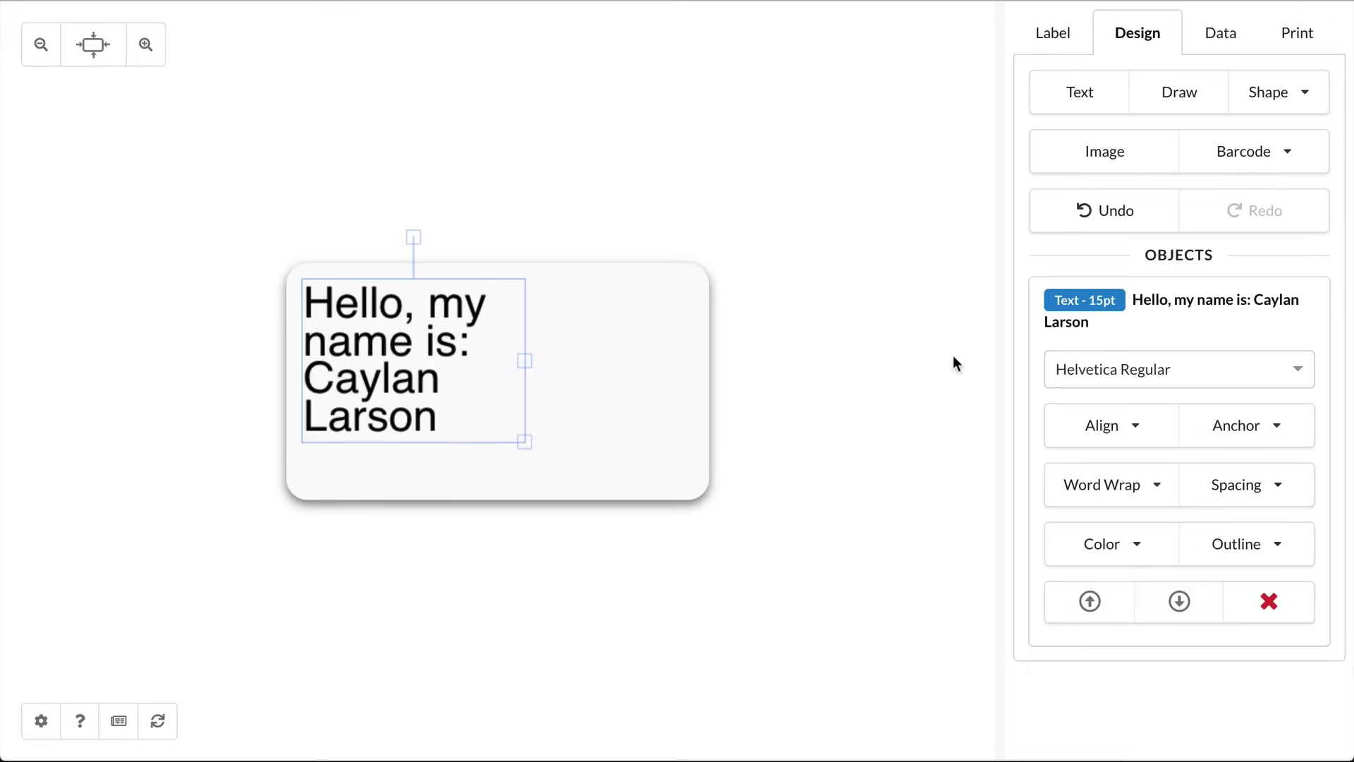
Step: Make the greeting text Helvetica Bold and widen its text box
left_click(1077, 372)
scroll(1088, 507, "down", 2)
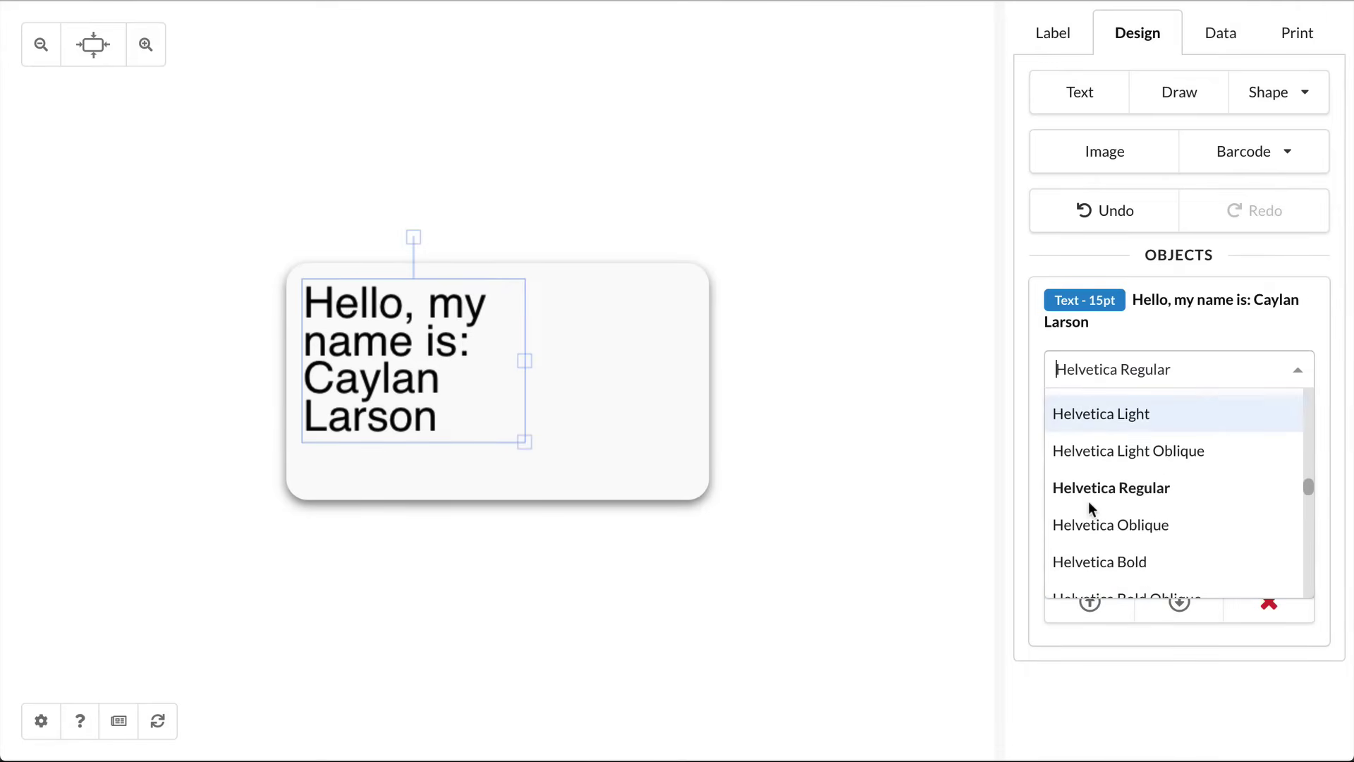
left_click(1088, 562)
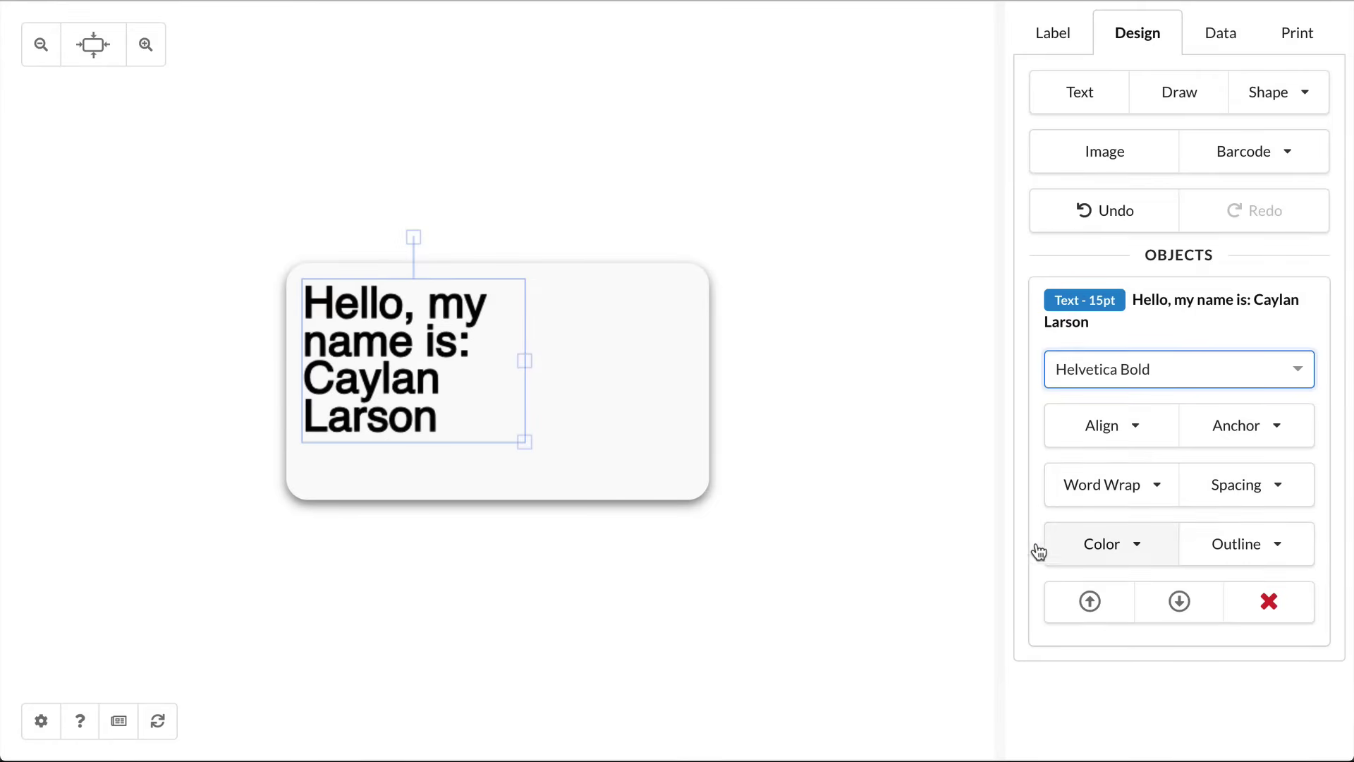
left_click_drag(525, 360, 697, 356)
Step: Delete the name line from the greeting text
double_click(635, 340)
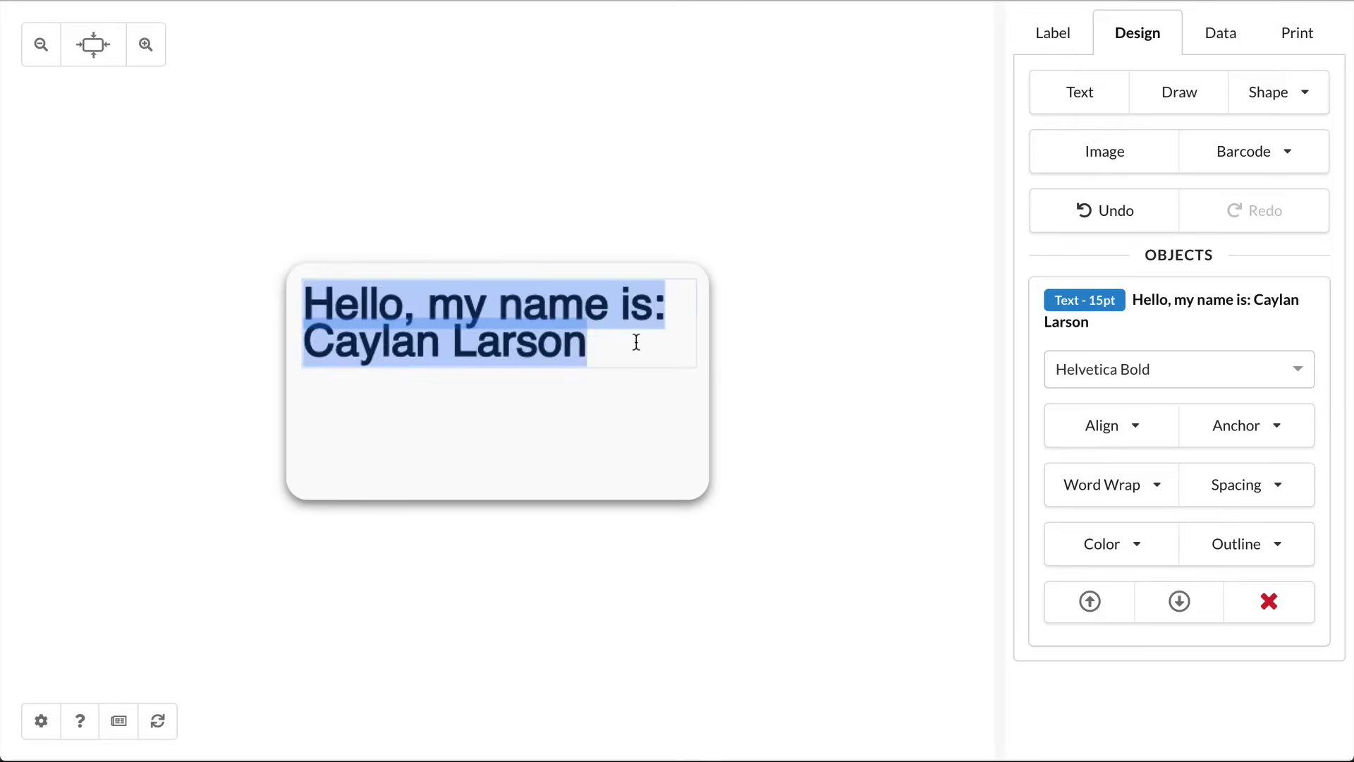
left_click(601, 351)
left_click_drag(613, 345, 299, 349)
key("BackSpace")
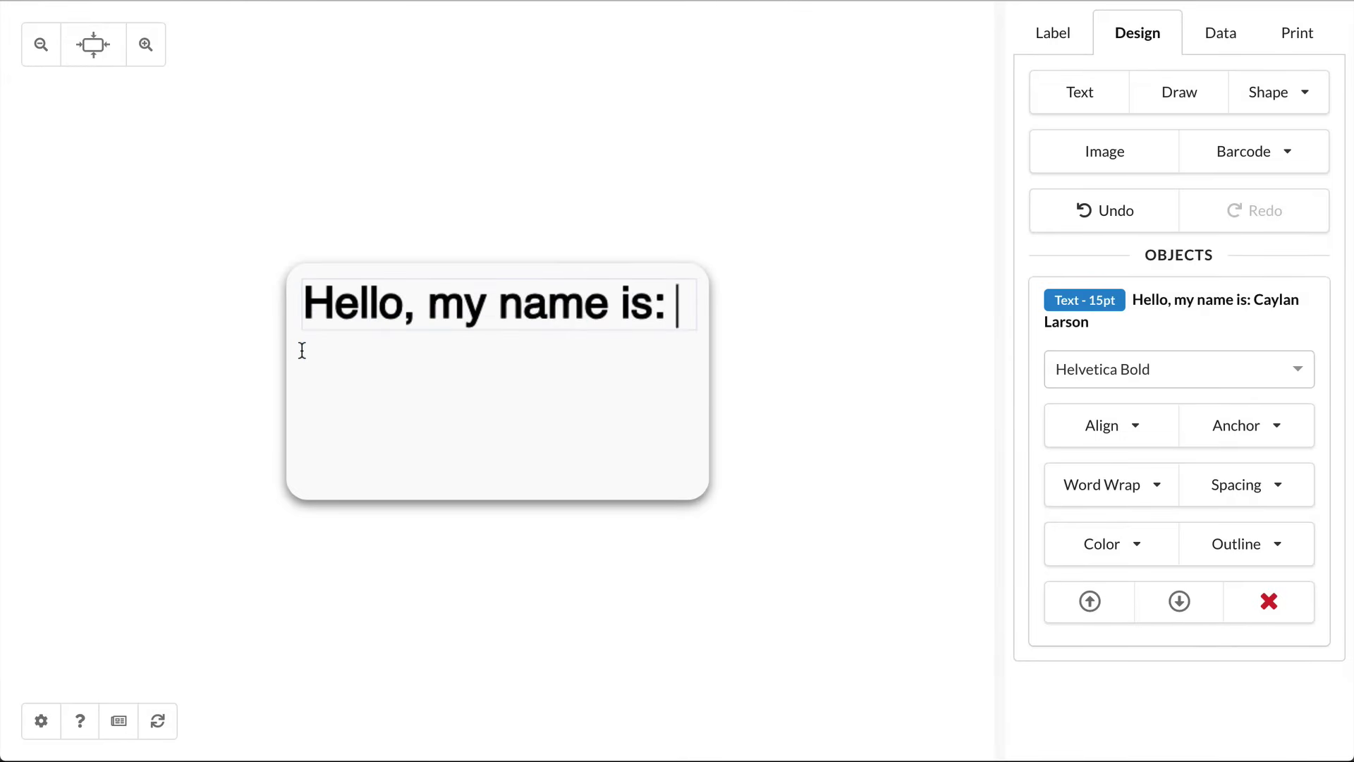
key("BackSpace")
Step: Add a new centre-aligned text object in the label's middle reading the person's full name
left_click(1094, 106)
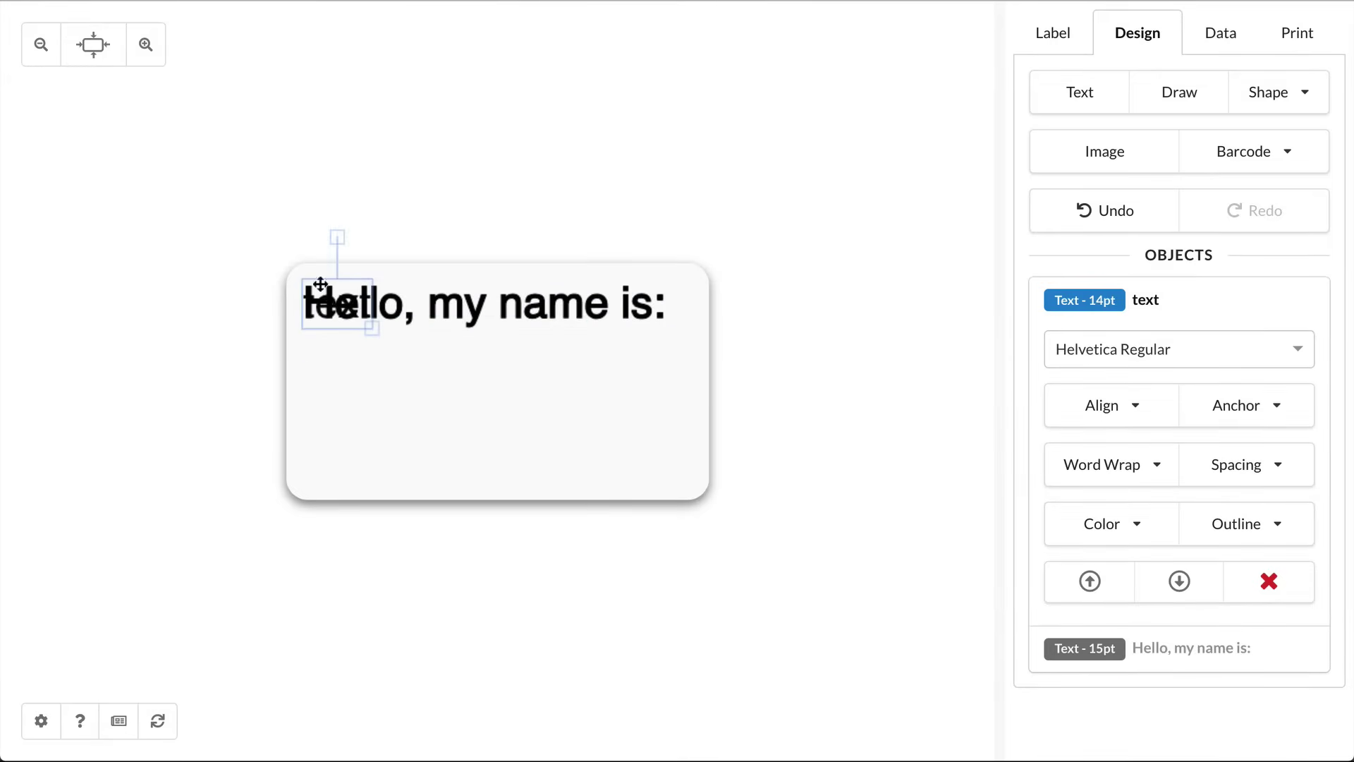
left_click_drag(324, 293, 490, 379)
double_click(490, 379)
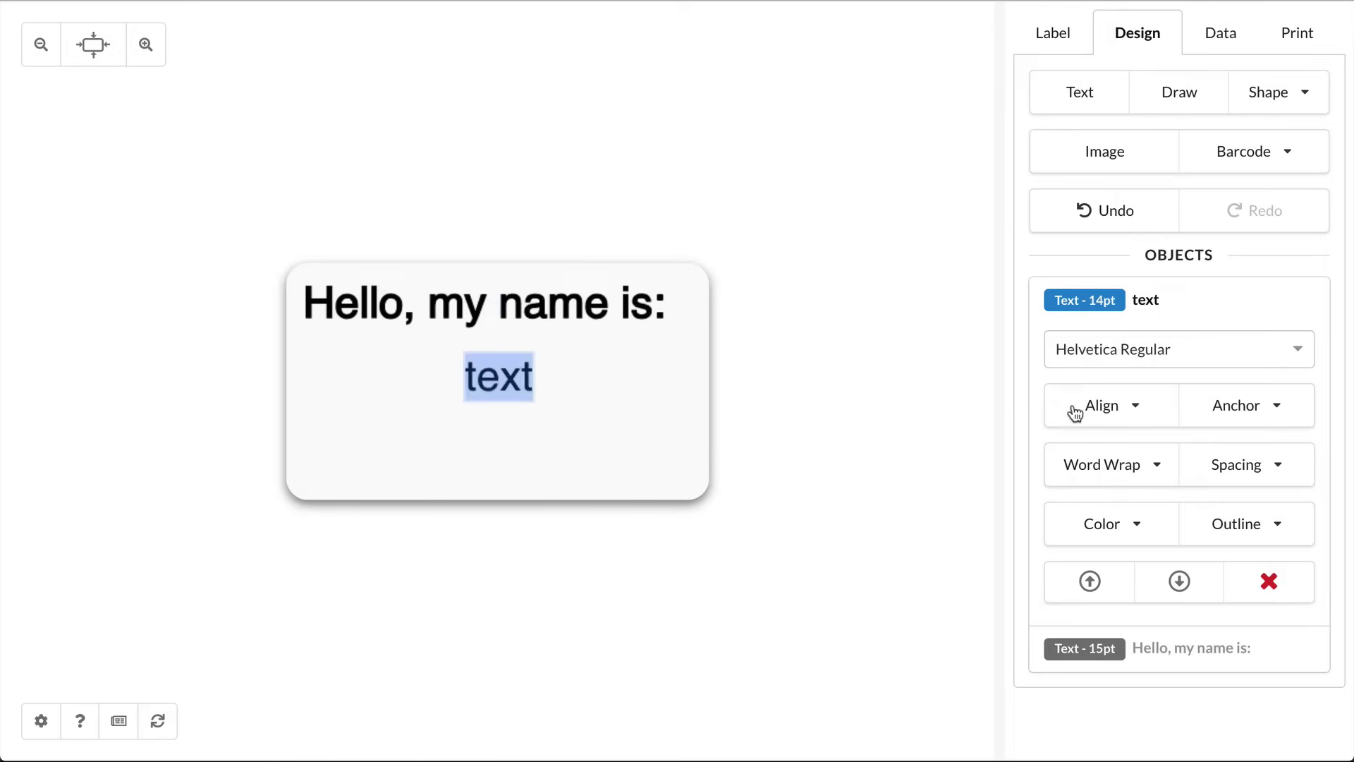
left_click(1108, 413)
left_click(1112, 498)
double_click(531, 370)
left_click(538, 454)
Step: Nudge the name text slightly lower and enlarge it to 16pt
left_click_drag(550, 378, 553, 390)
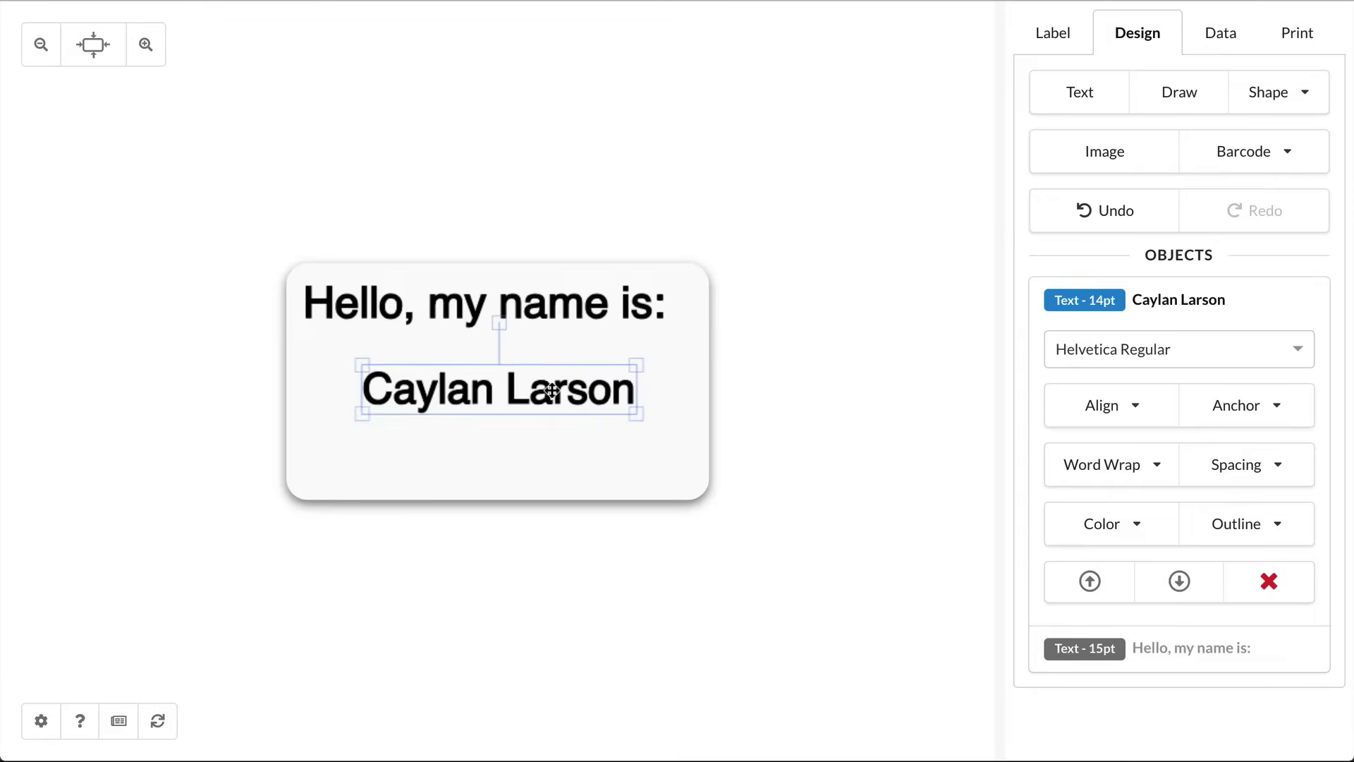
left_click_drag(644, 417, 586, 366)
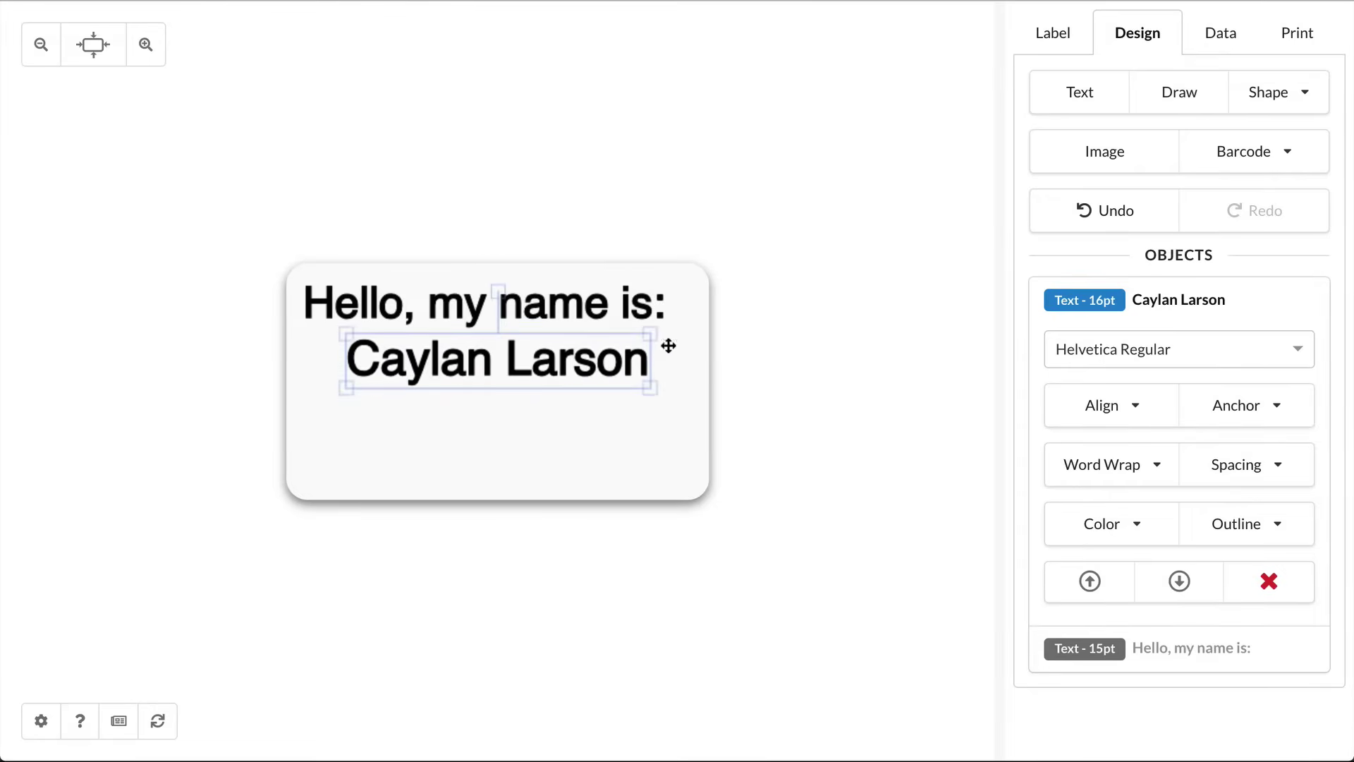
left_click(1231, 158)
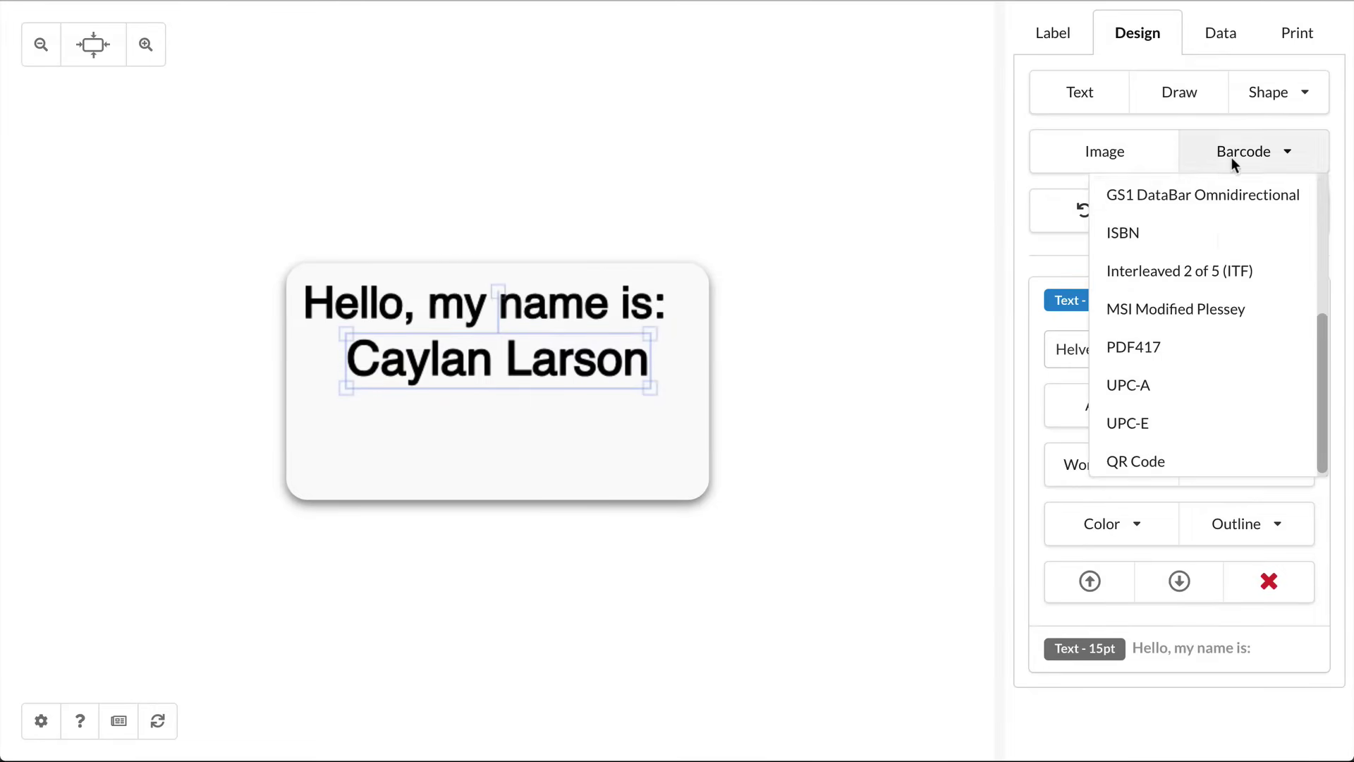
Step: Place a QR code in the bottom-right corner, anchored bottom-right, with the person's full name as its value
left_click(1165, 459)
left_click_drag(494, 370, 652, 434)
left_click(1209, 475)
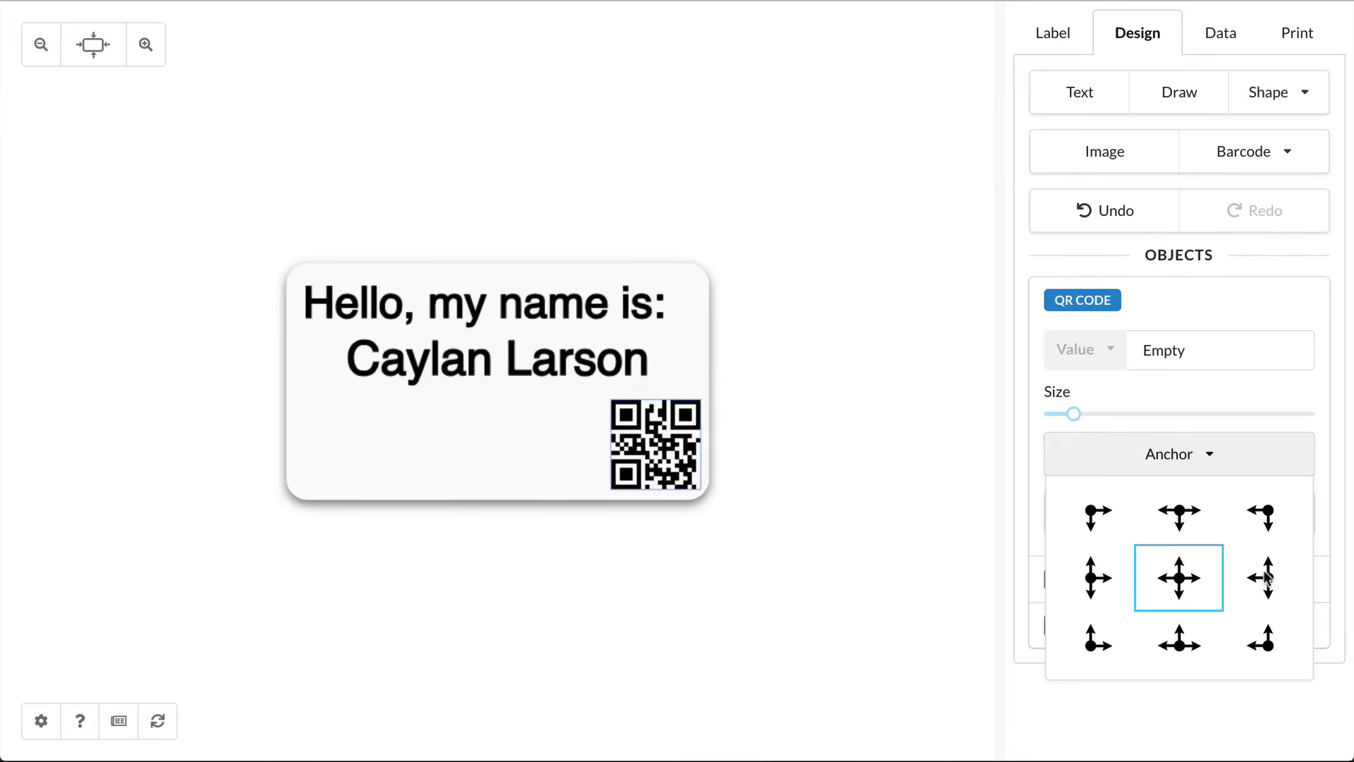
left_click(1267, 643)
left_click(1212, 350)
left_click_drag(1188, 349, 1126, 349)
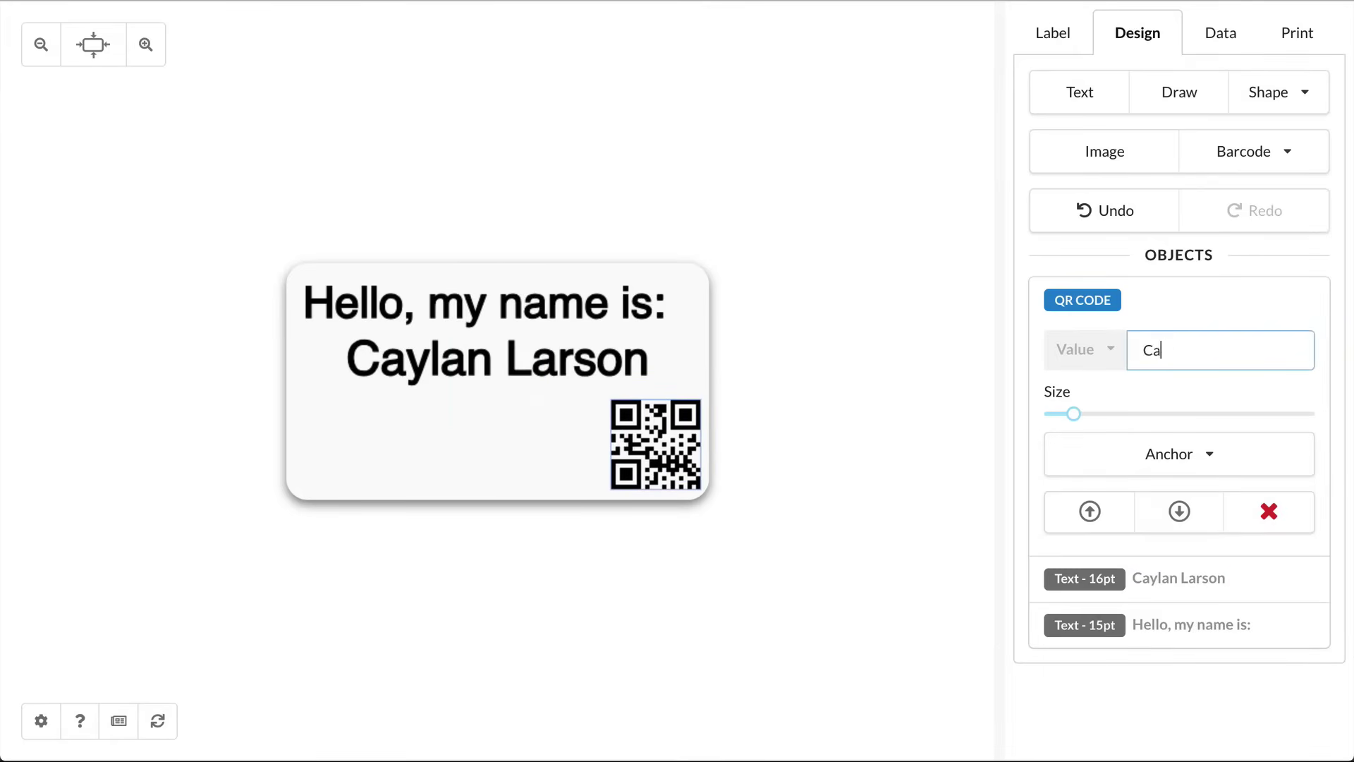
left_click(784, 370)
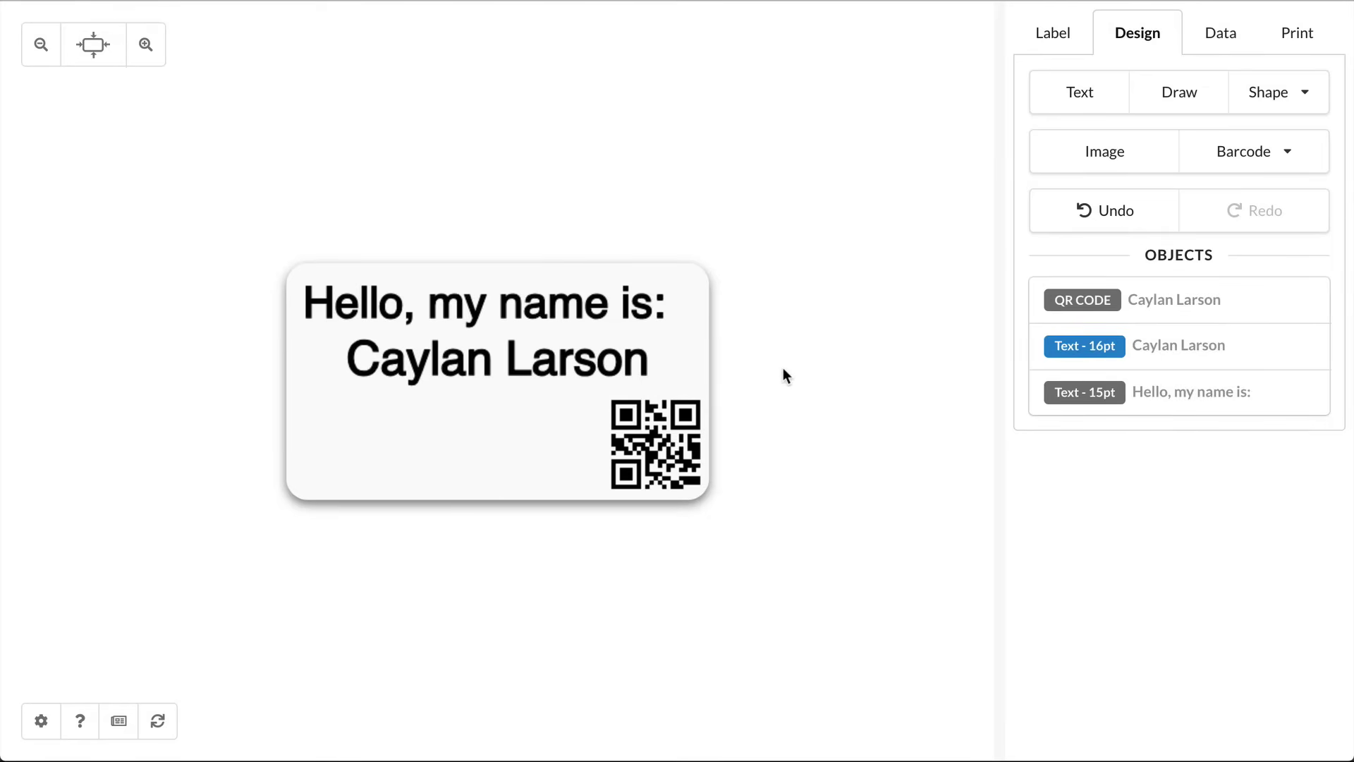
Step: Replace the name text object's contents with the {NAME} placeholder
left_click(608, 365)
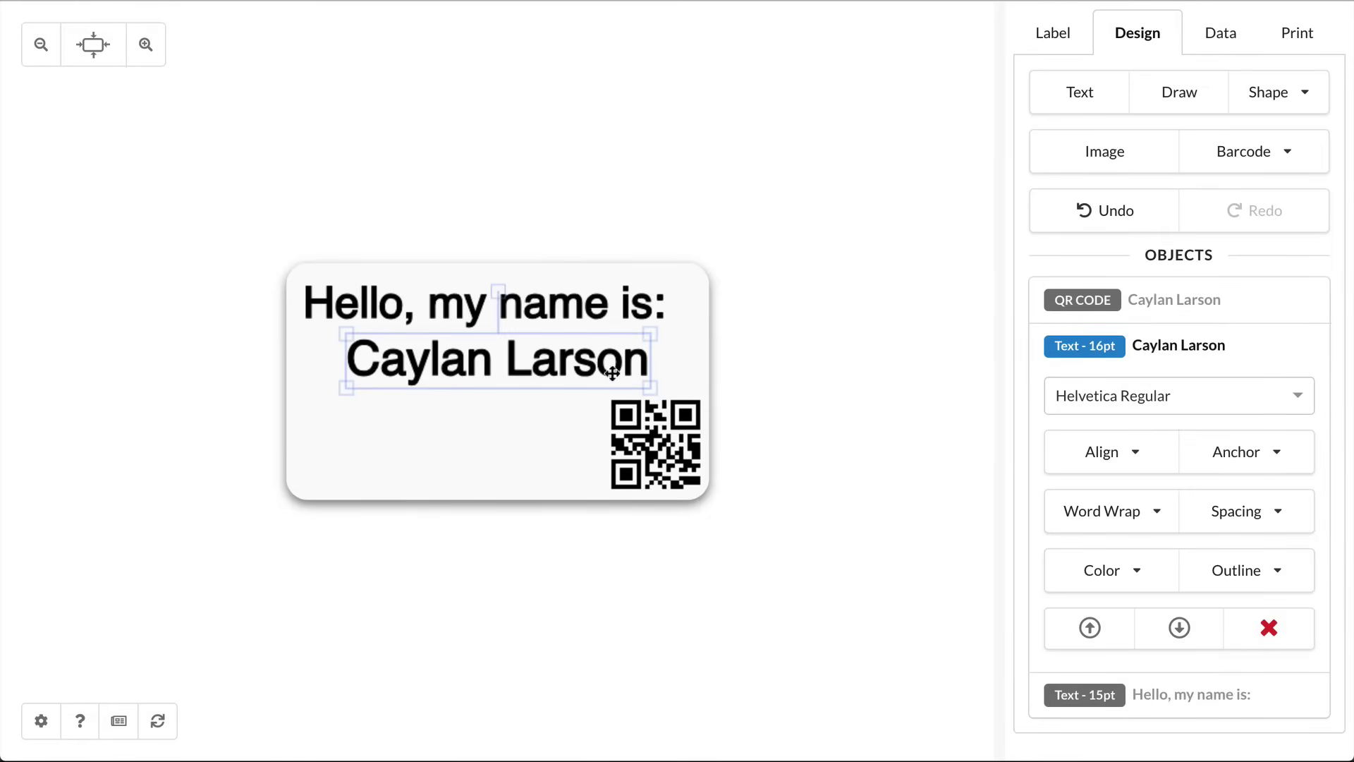
left_click(639, 425)
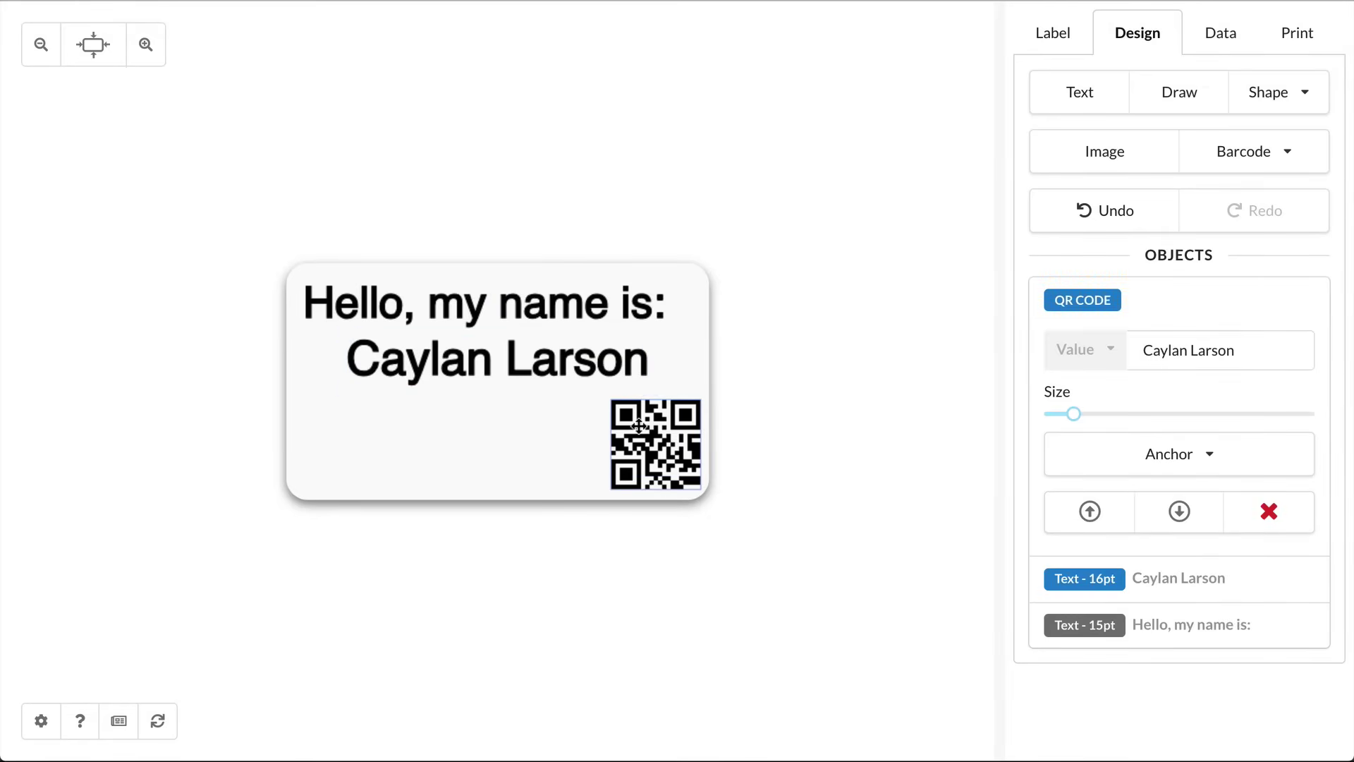
left_click(596, 360)
left_click(596, 360)
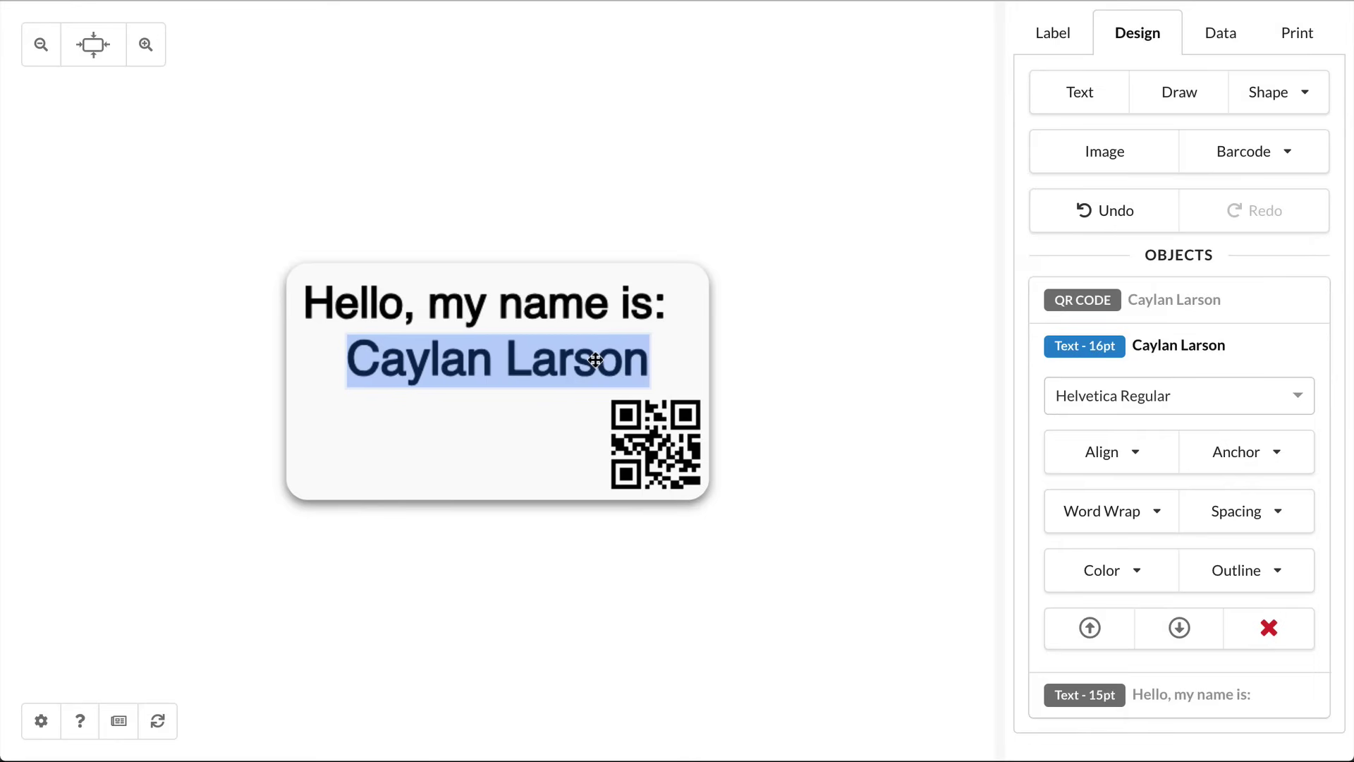
type("{NAME")
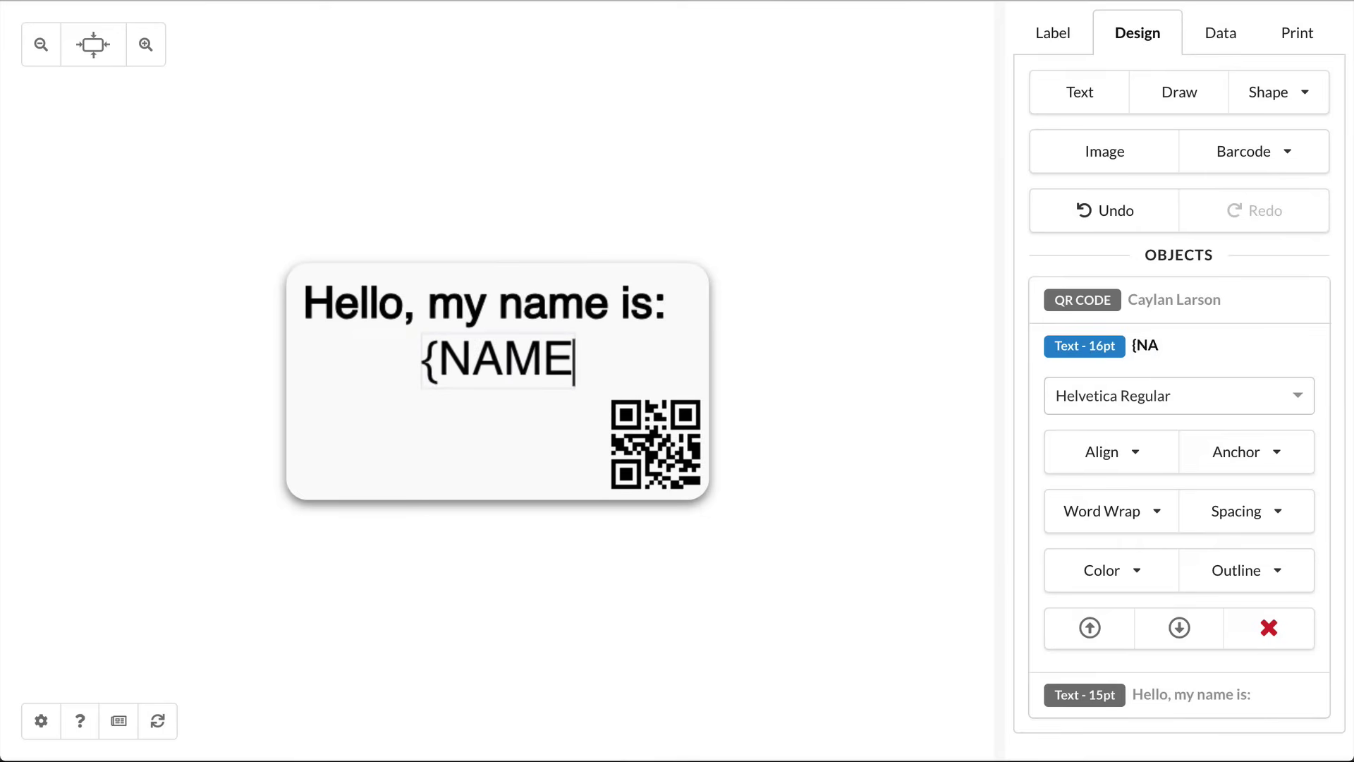
type("}")
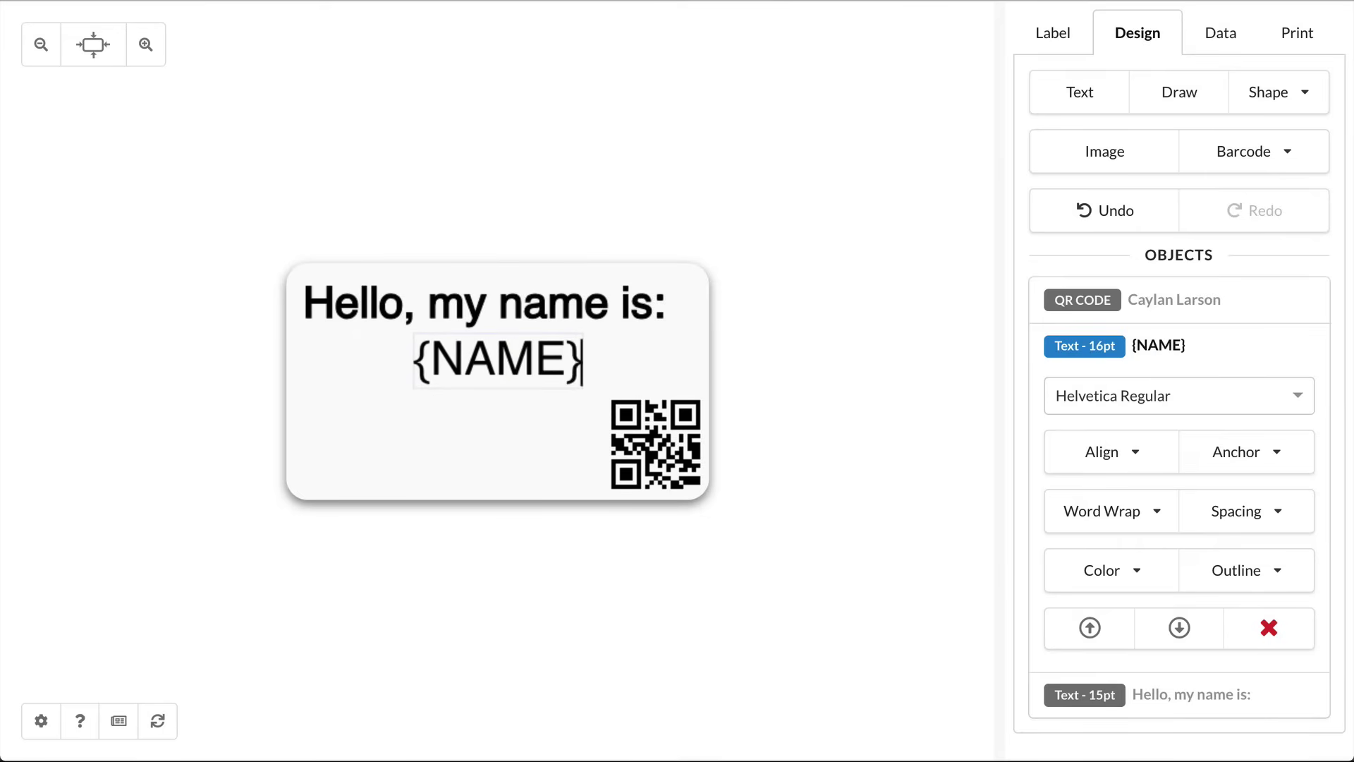
Step: Give the NAME variable the person's full name and bind the QR code's value to NAME
left_click(1218, 41)
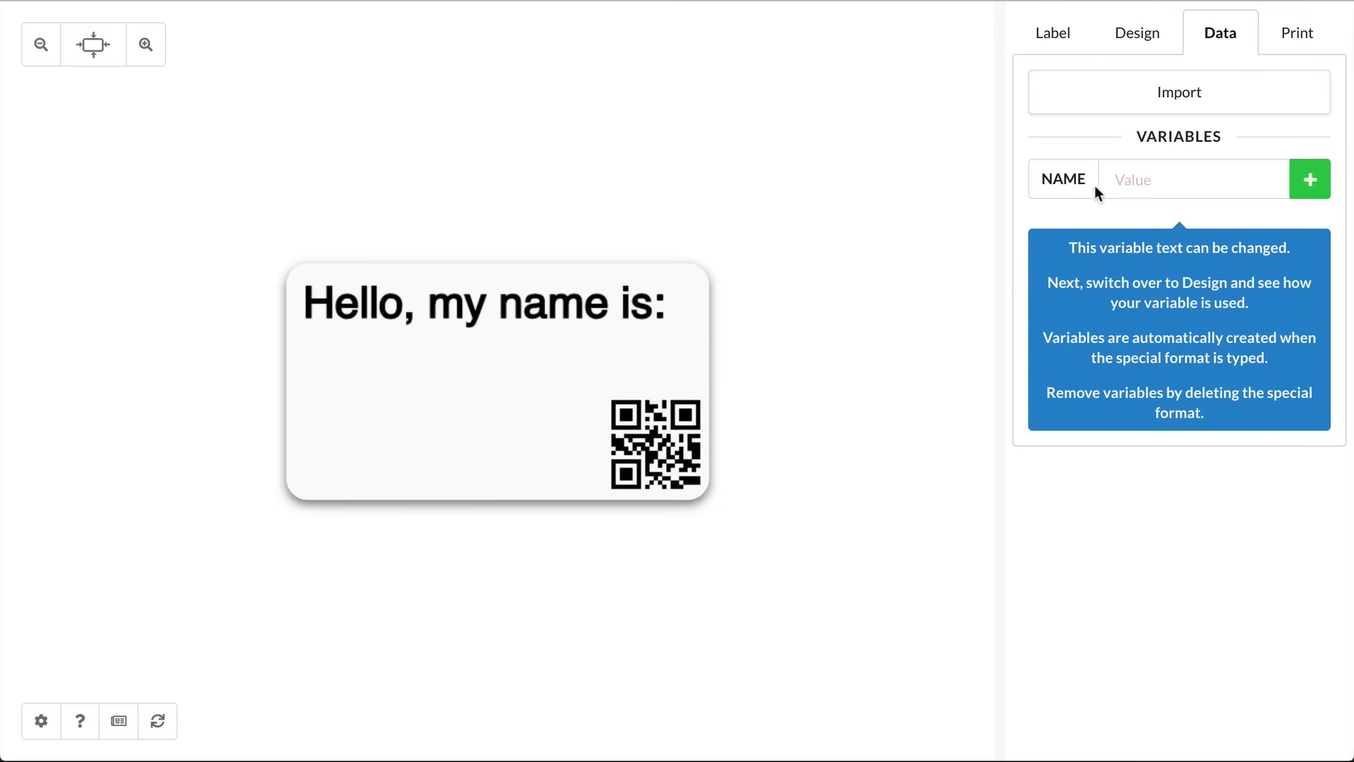
left_click(1140, 182)
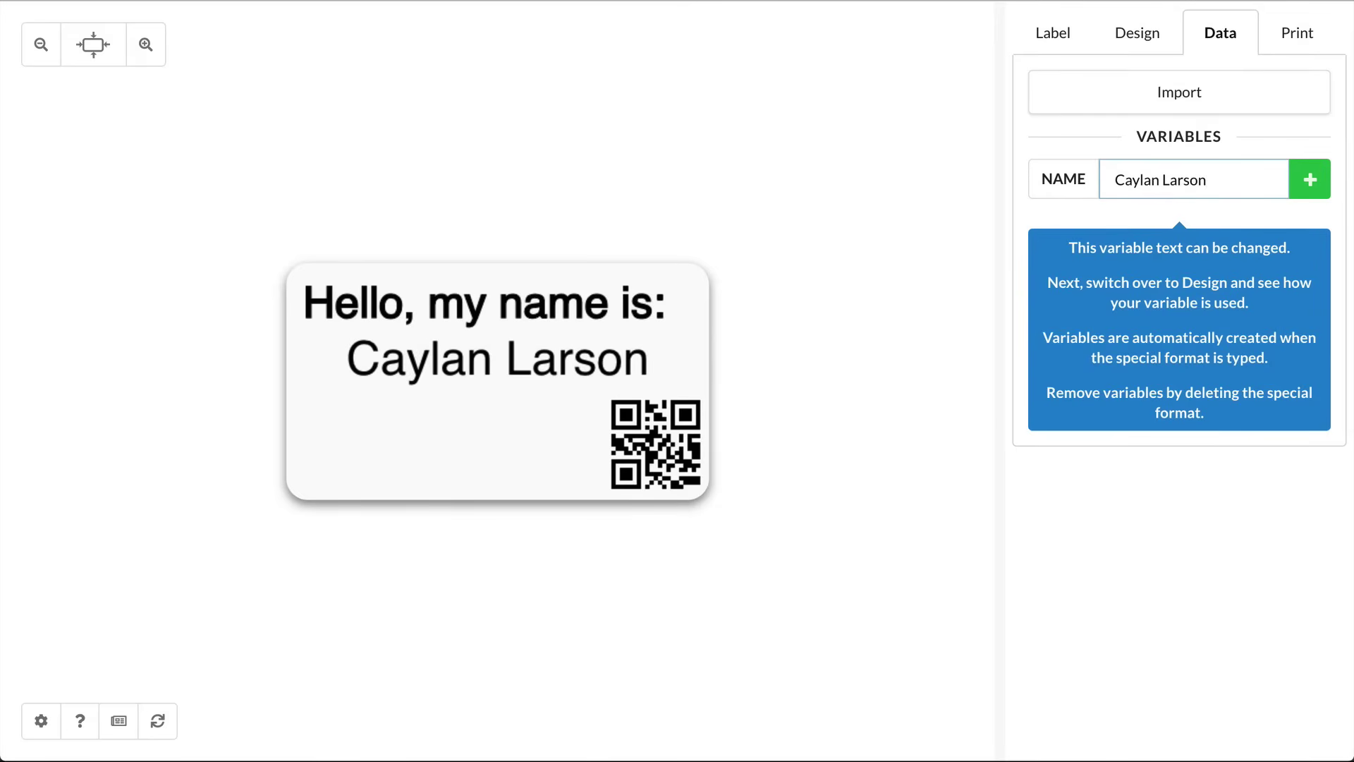
left_click(688, 429)
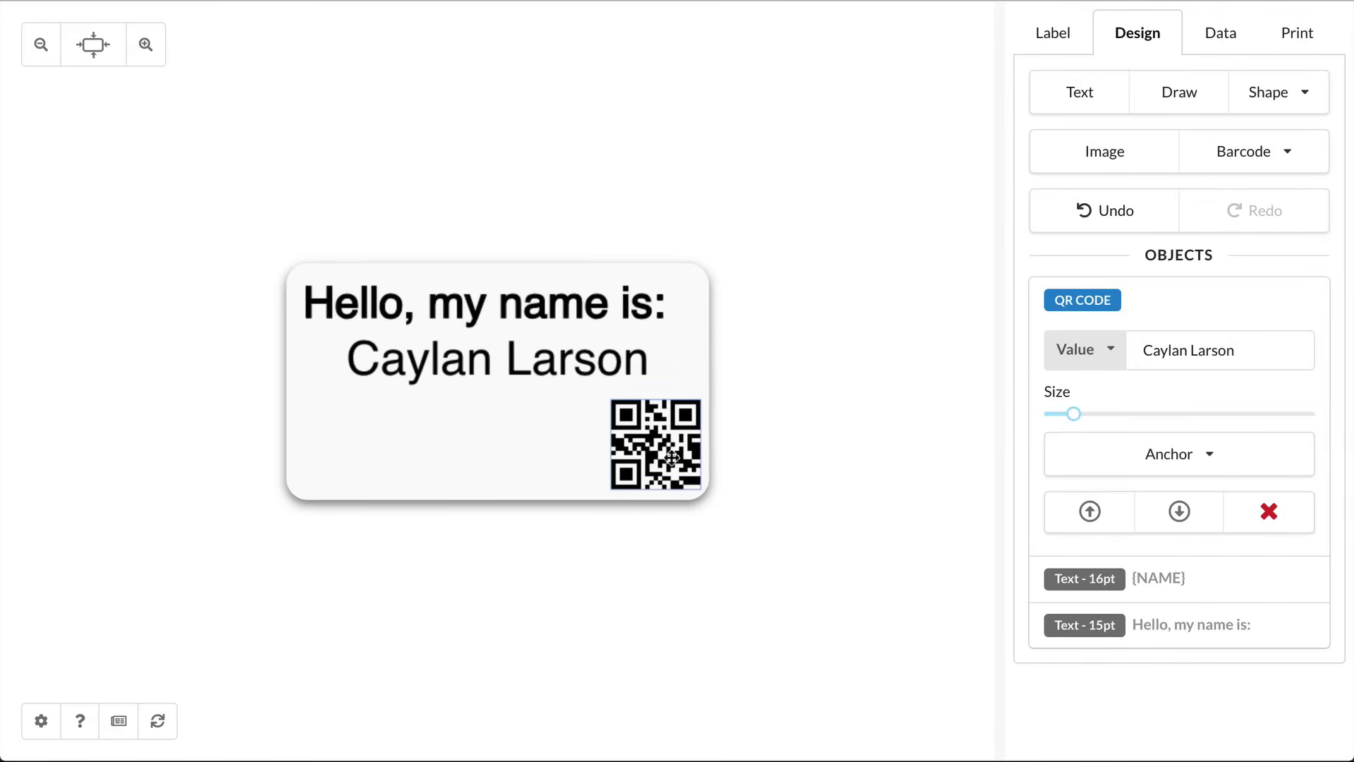
left_click(1099, 361)
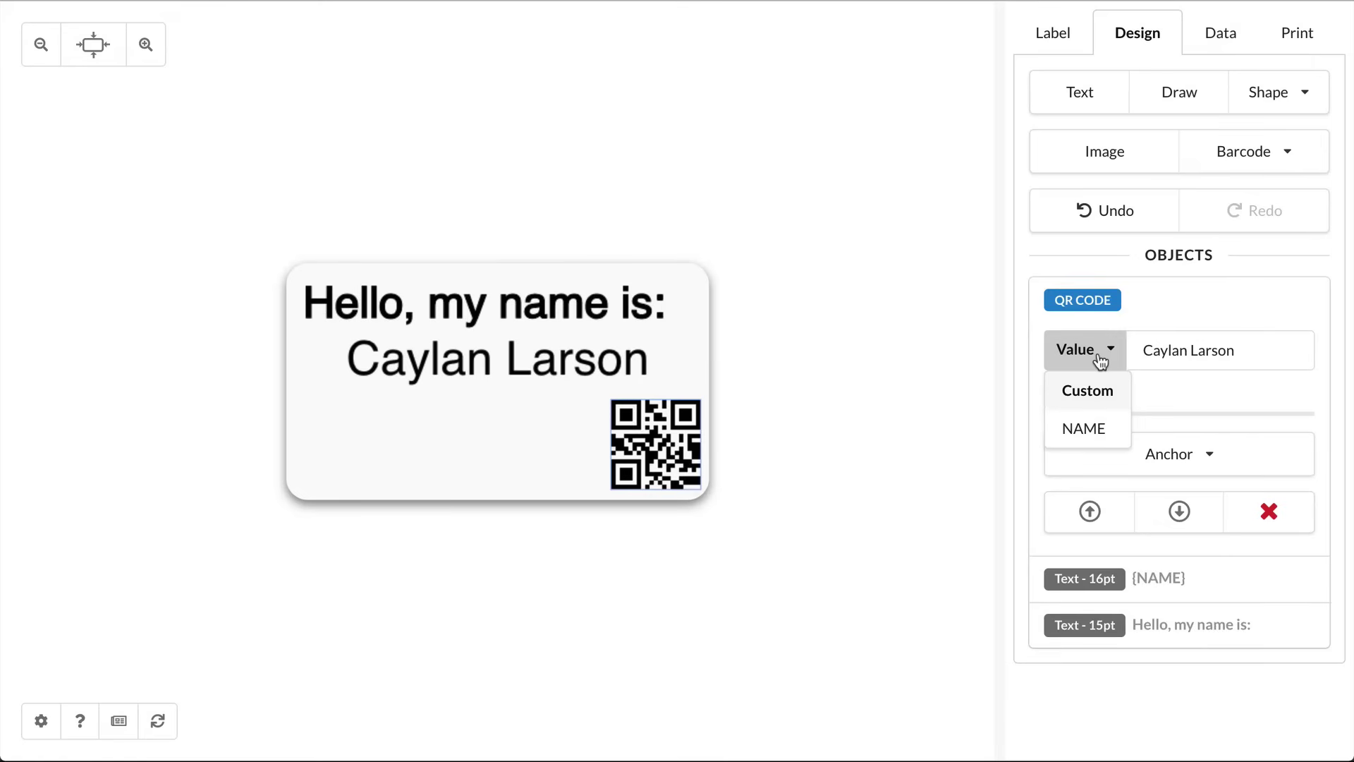
left_click(1082, 433)
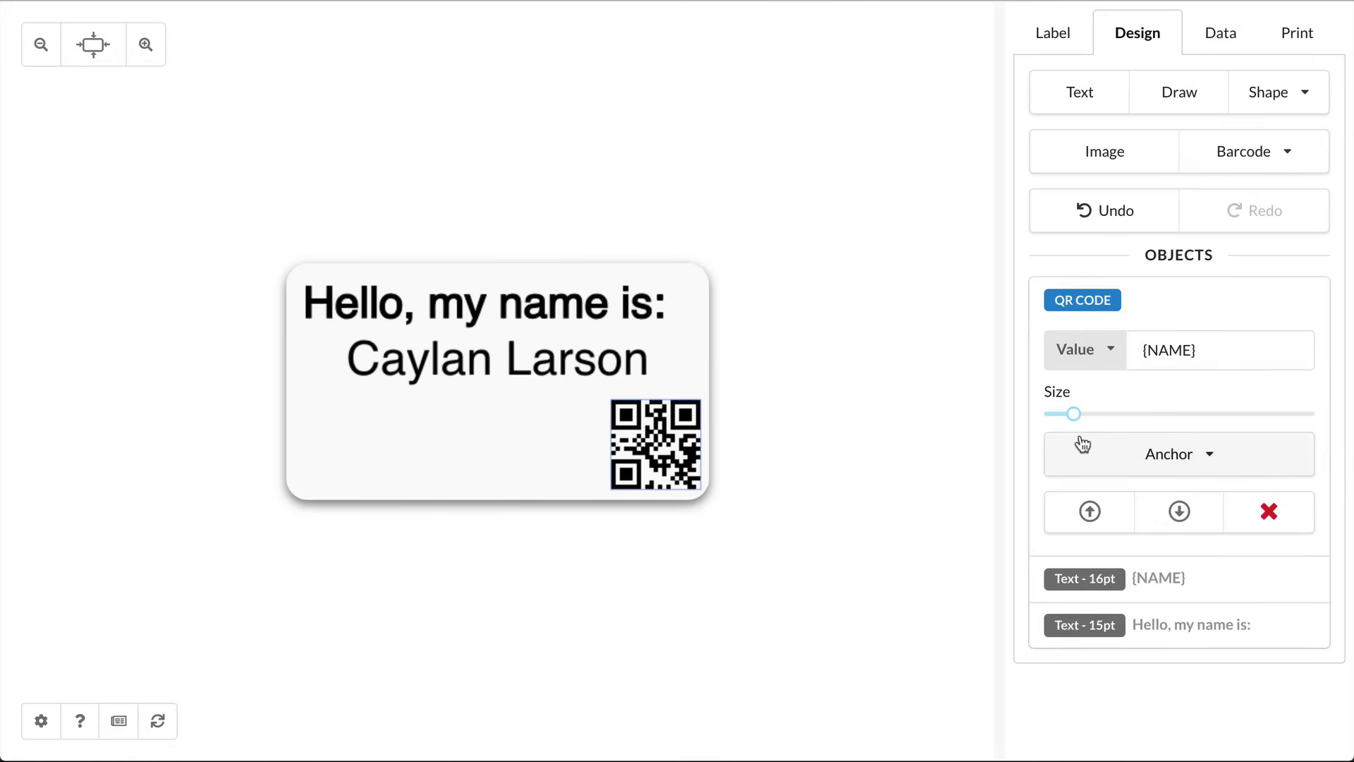
Step: Change the NAME value to a different person's full name and clear the badge design
left_click(1226, 51)
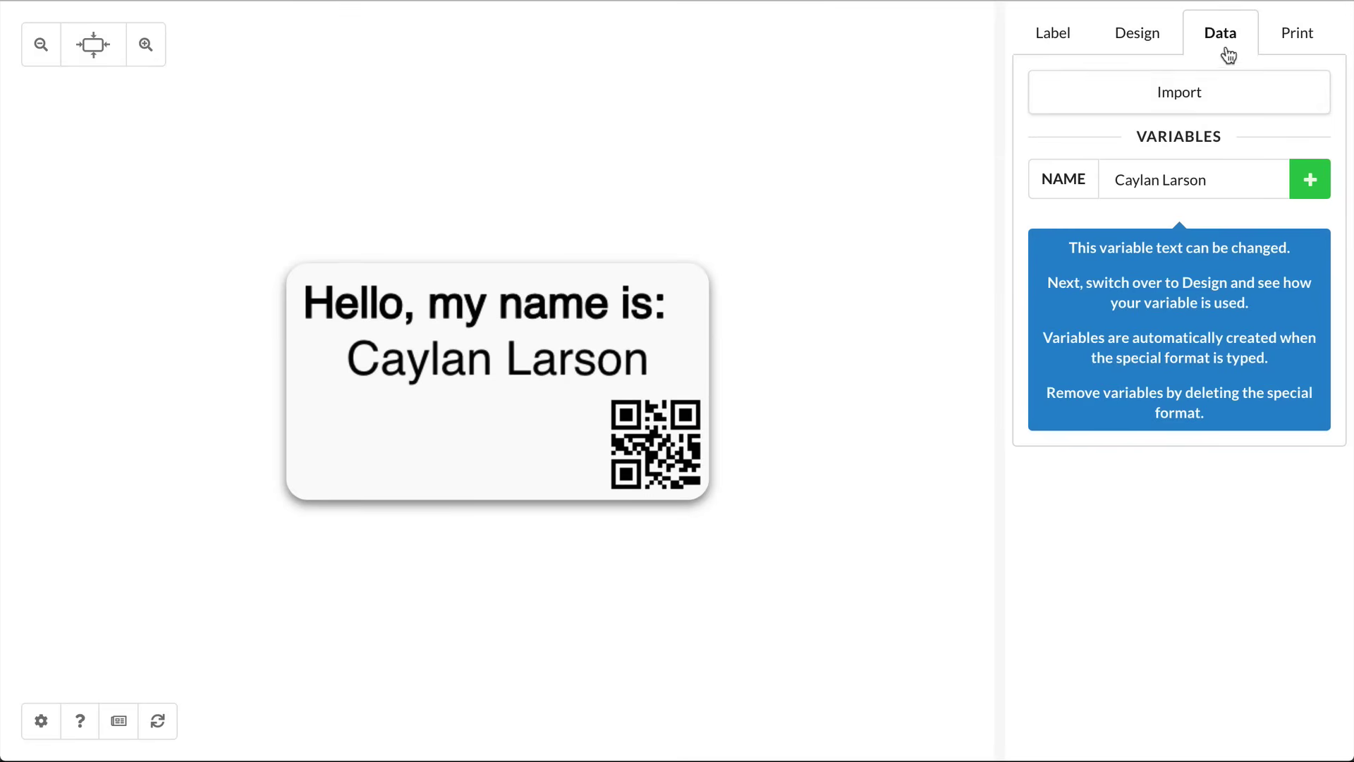
left_click(1197, 180)
left_click_drag(1206, 179, 1086, 180)
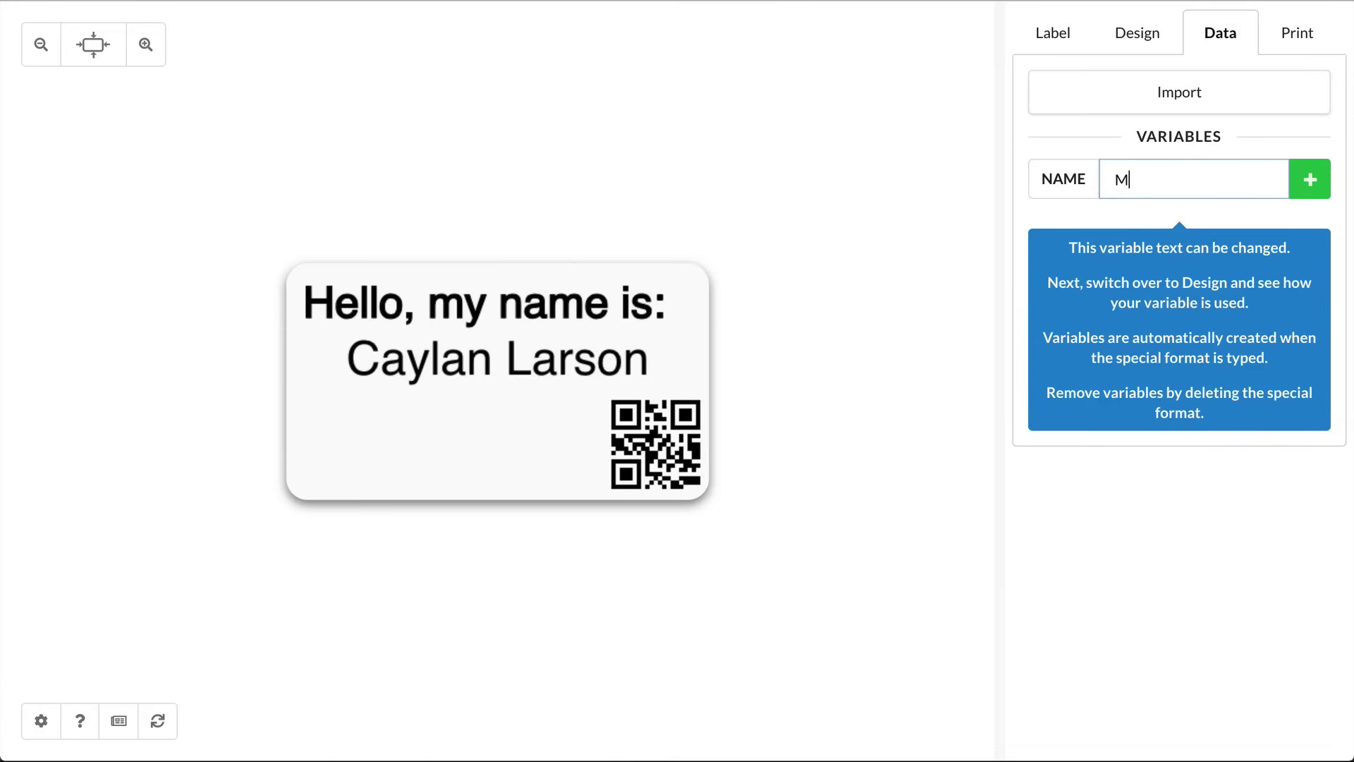
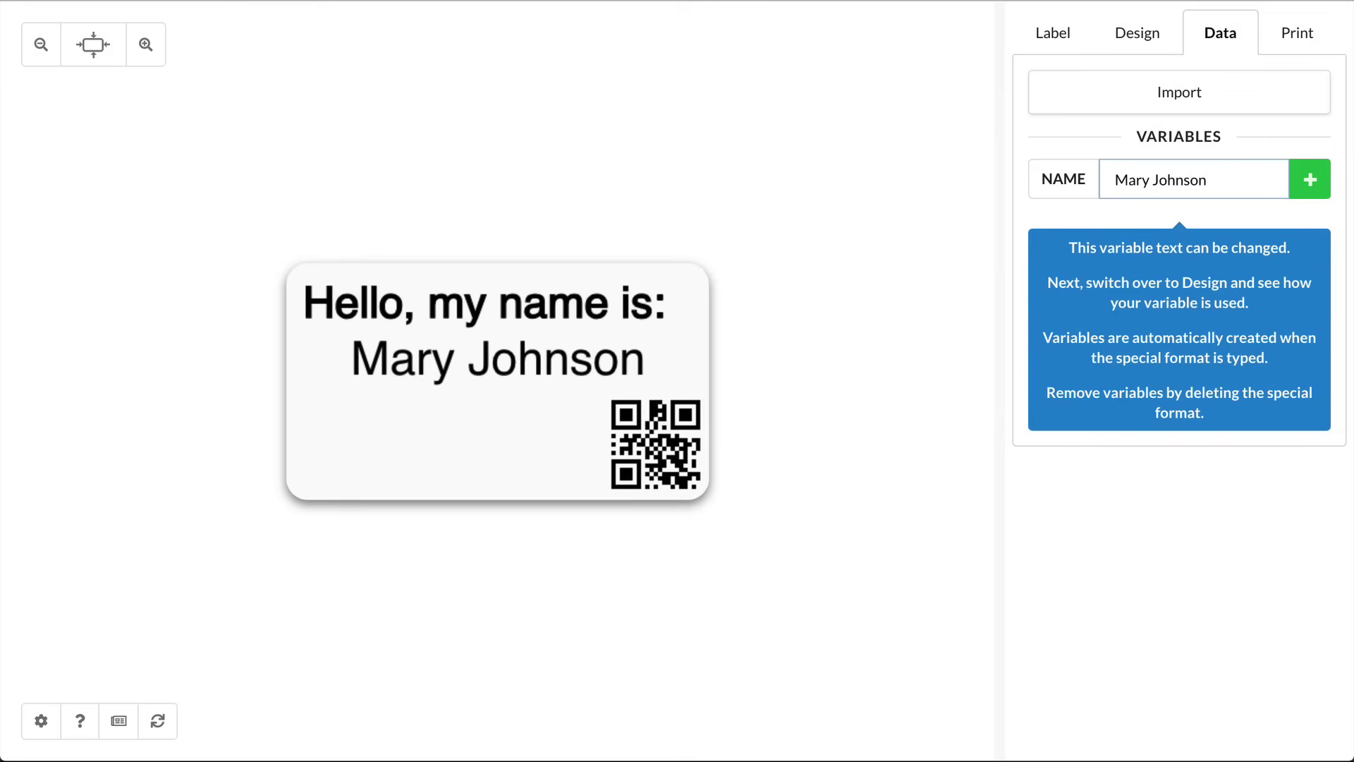
left_click(811, 330)
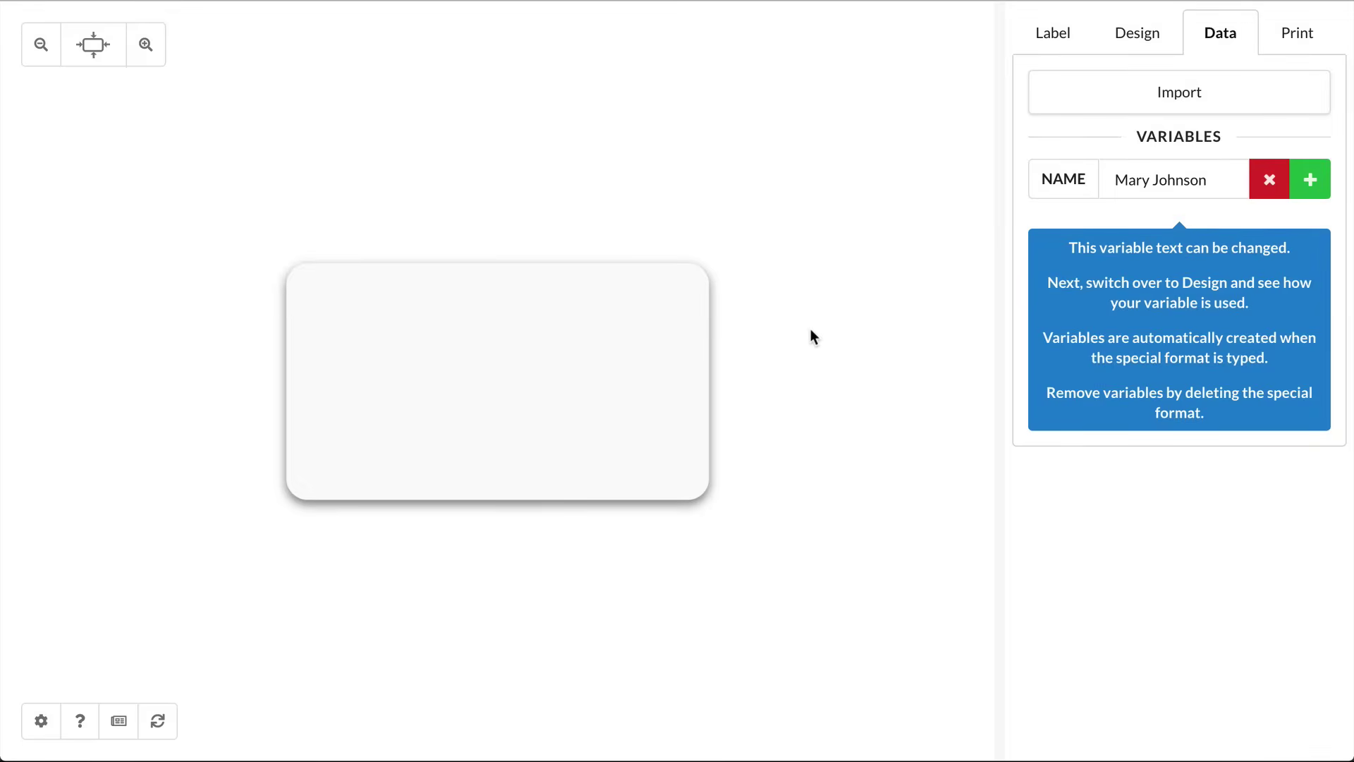
Step: Delete the NAME variable, import products.xlsx, and preview the Widget row
left_click(1259, 185)
left_click(1183, 106)
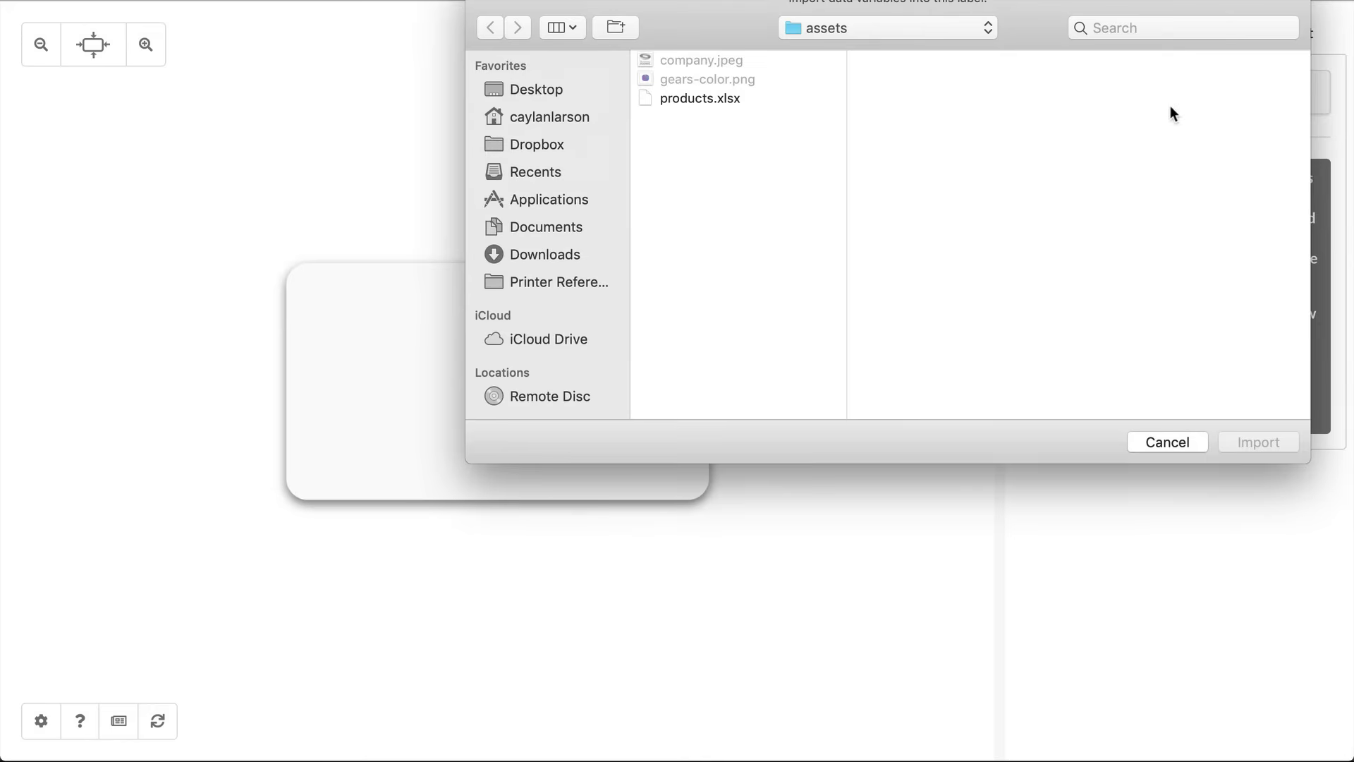
double_click(713, 99)
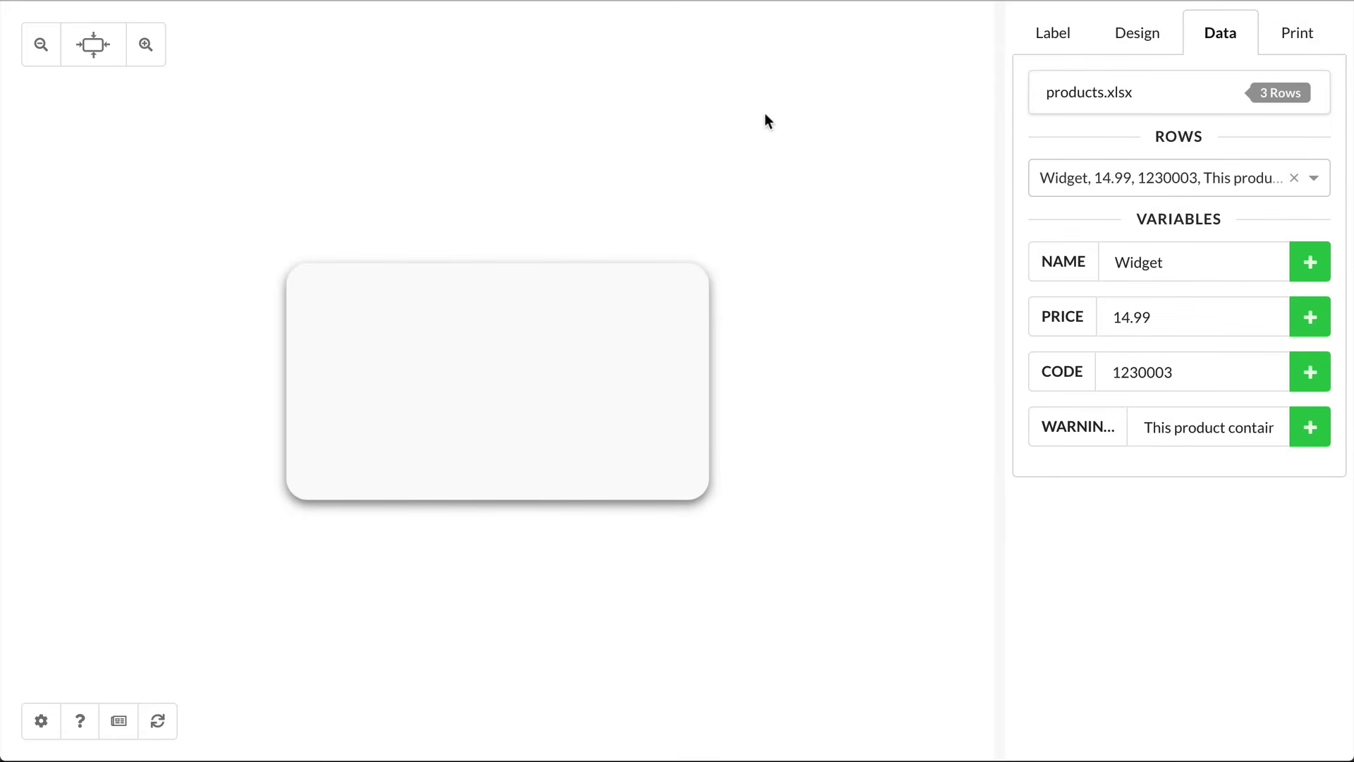
left_click(1073, 179)
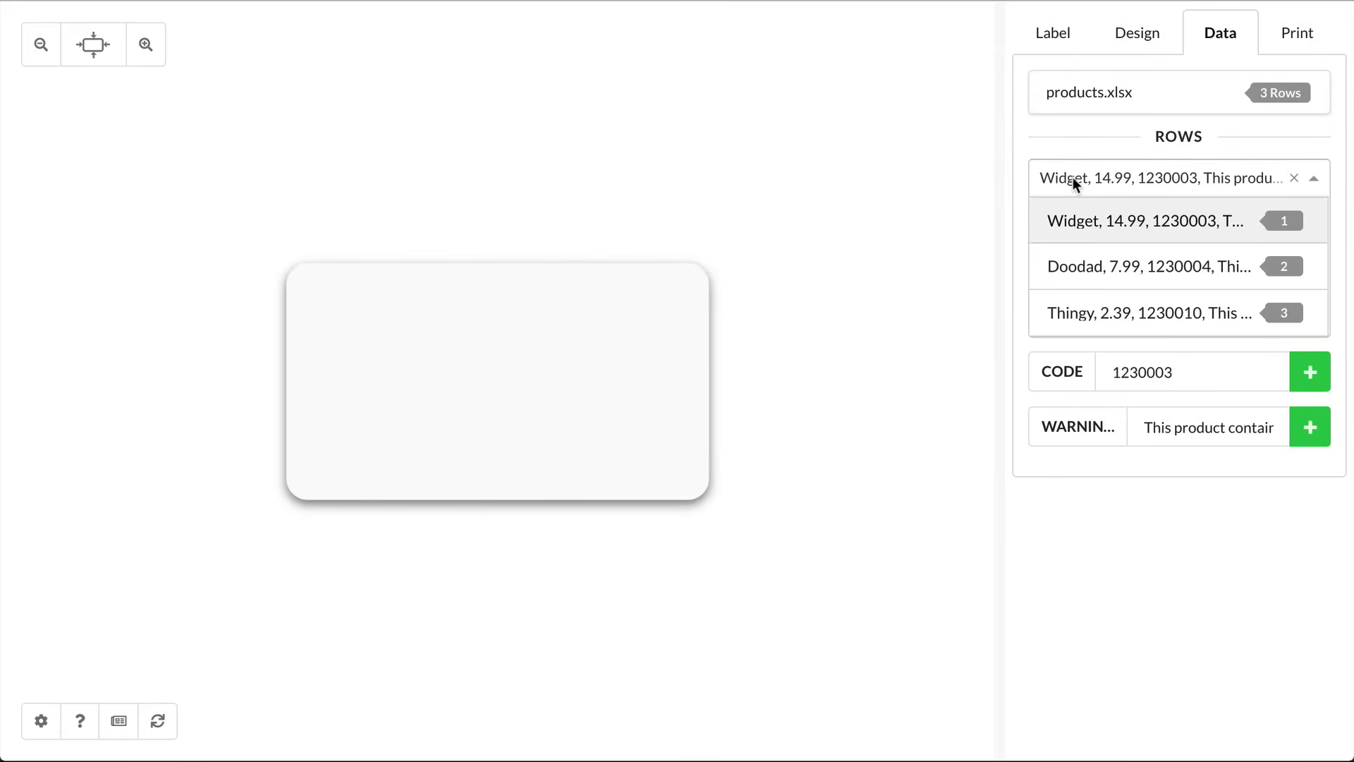
mouse_move(1070, 266)
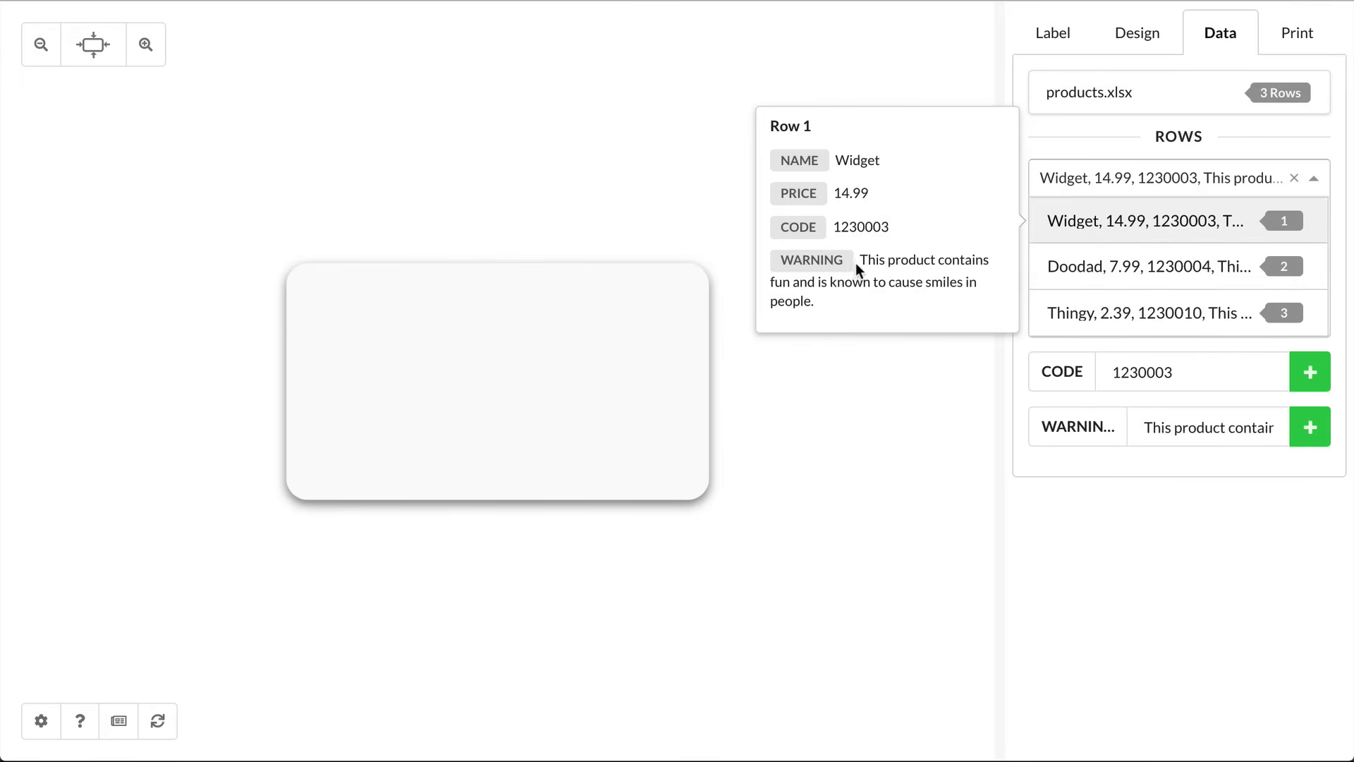
left_click(1121, 221)
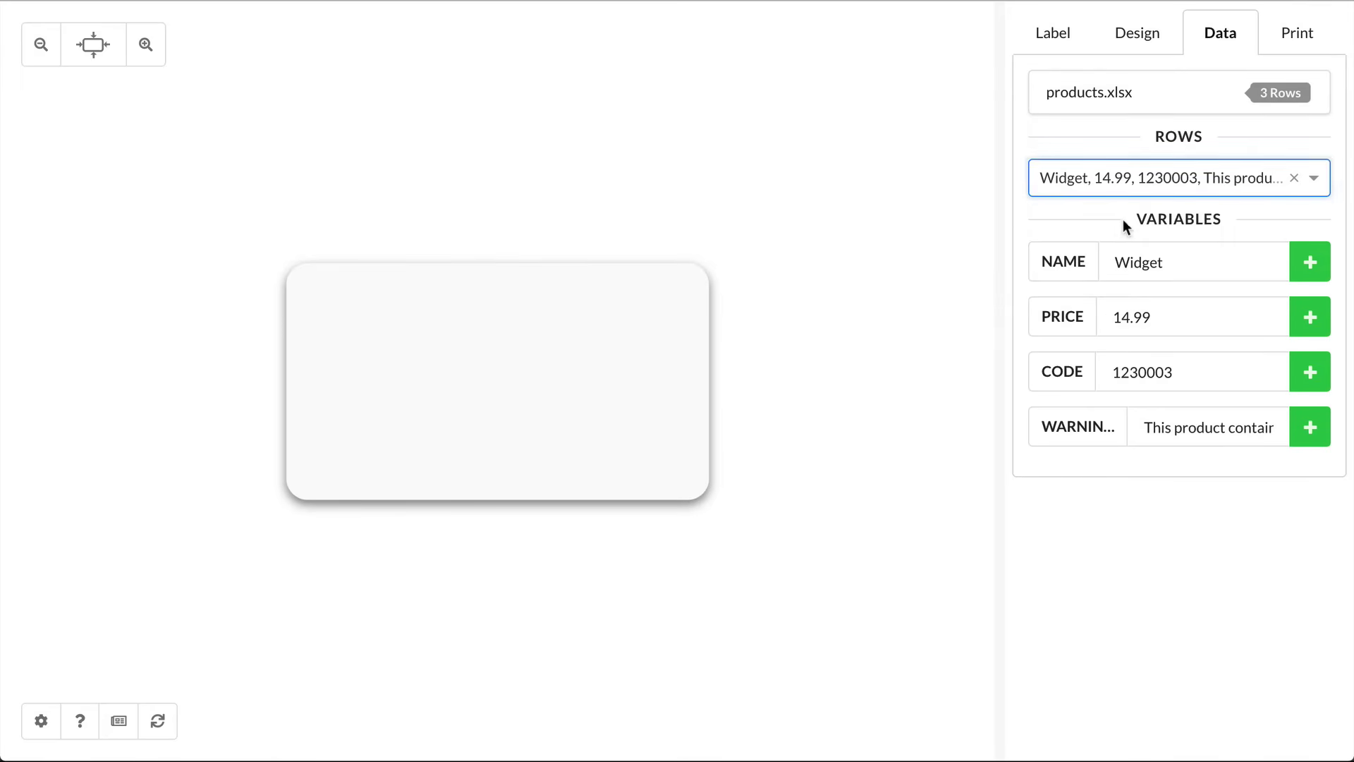
left_click(1308, 262)
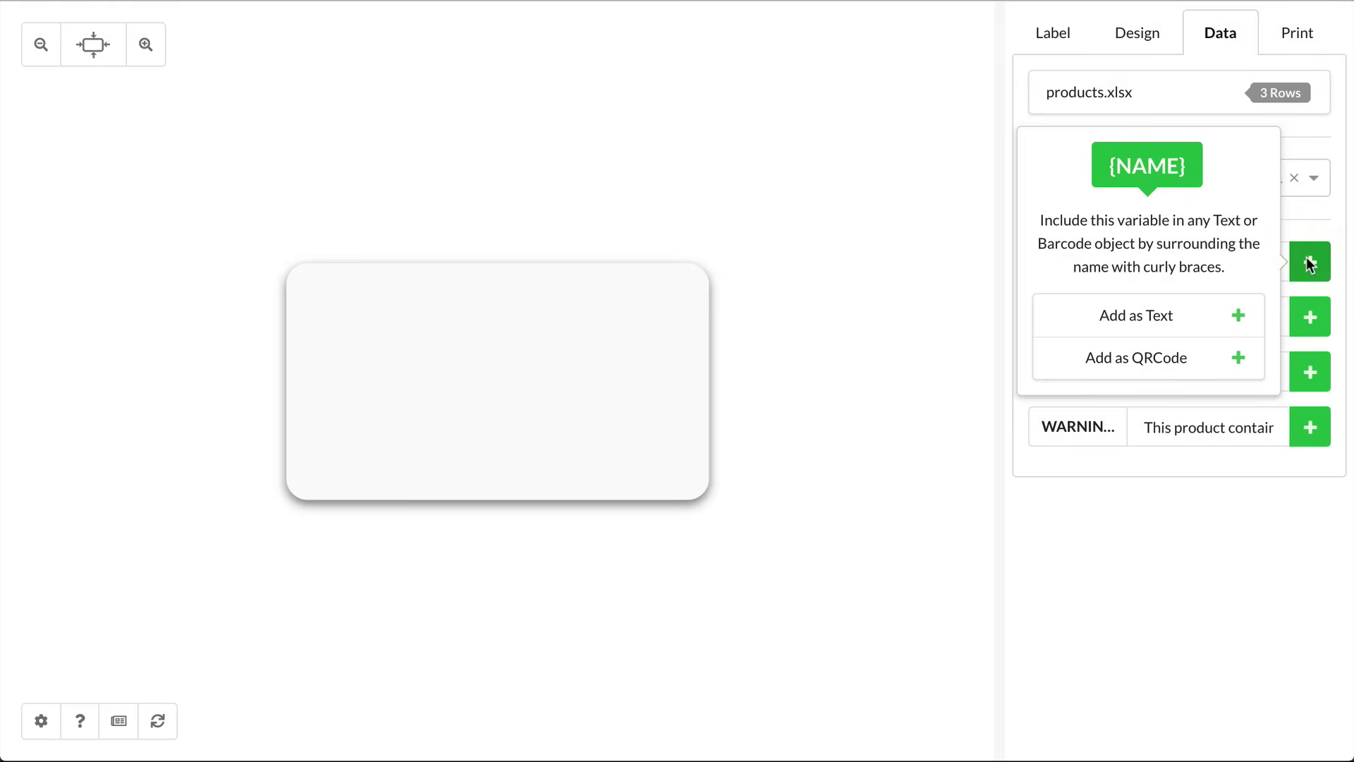
Step: Add the NAME variable as centre-aligned text, enlarged to 29pt in the label's centre
left_click(1163, 329)
double_click(373, 307)
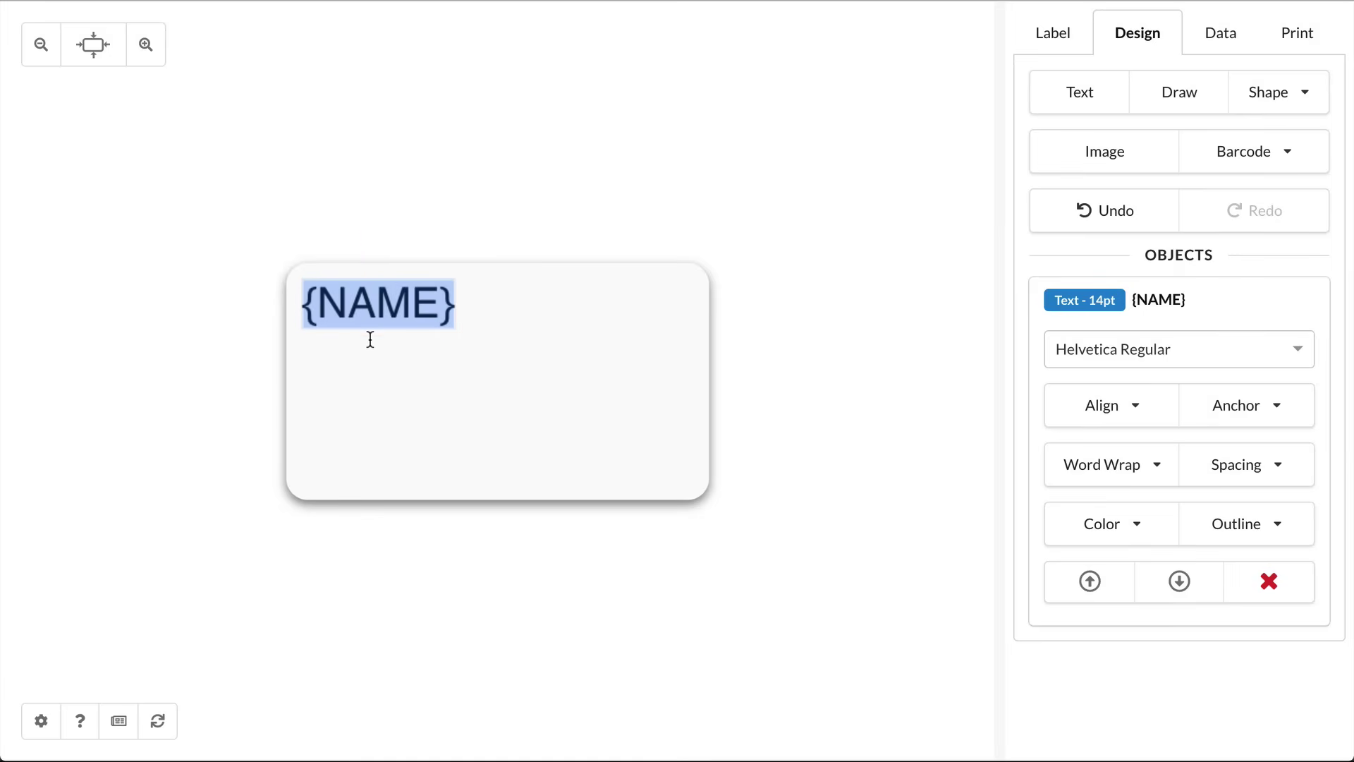
left_click(383, 377)
left_click(393, 303)
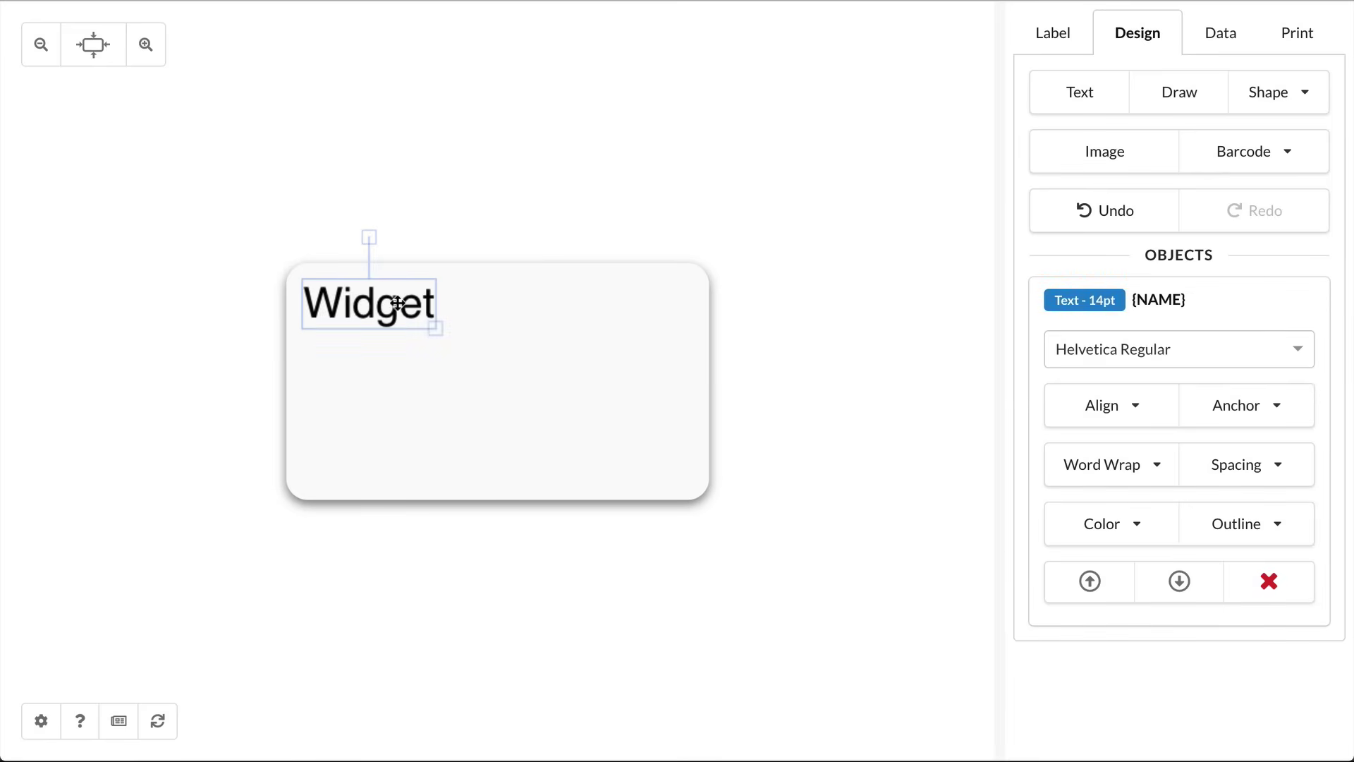
left_click(1089, 421)
left_click(1098, 483)
left_click_drag(436, 332, 564, 406)
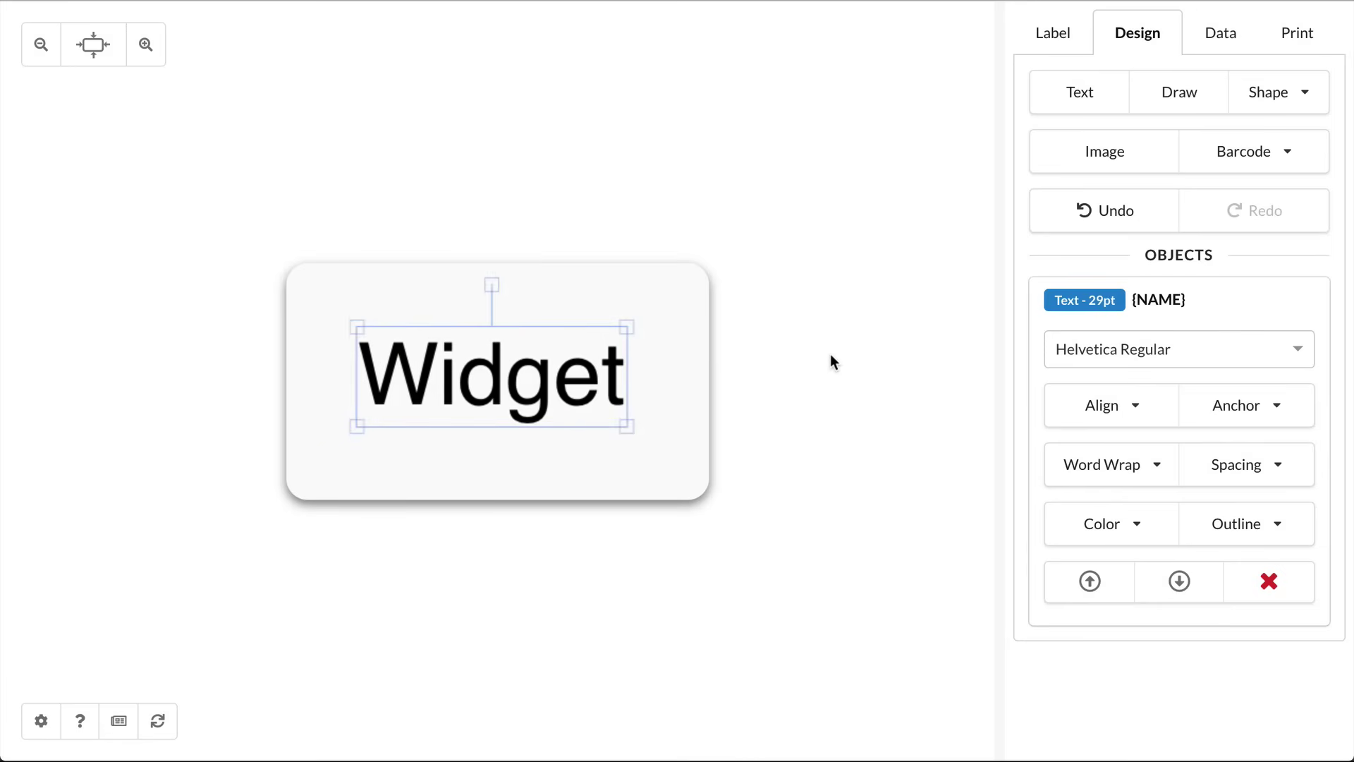
left_click(830, 361)
Step: Add the PRICE variable as text in the top-right corner, prefixed with $ to read $14.99
left_click(1218, 37)
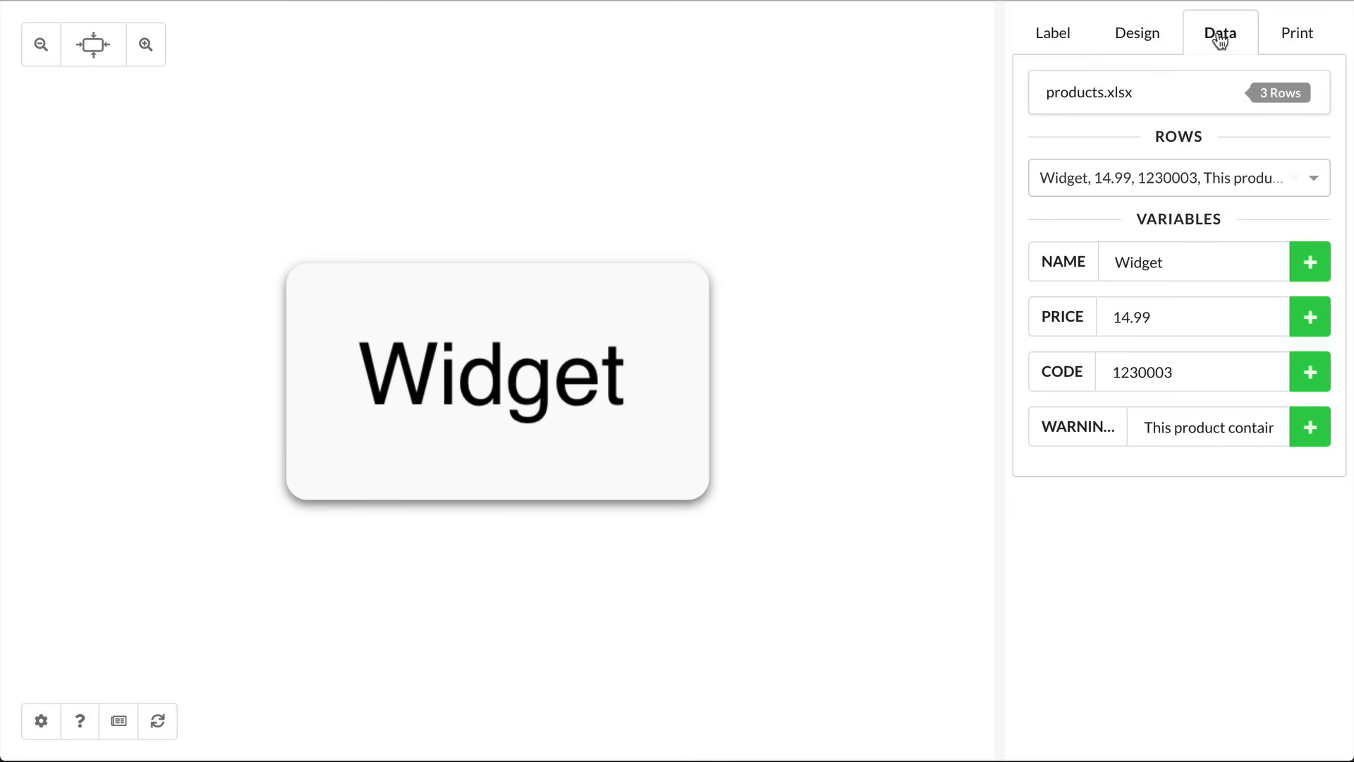
left_click(1310, 316)
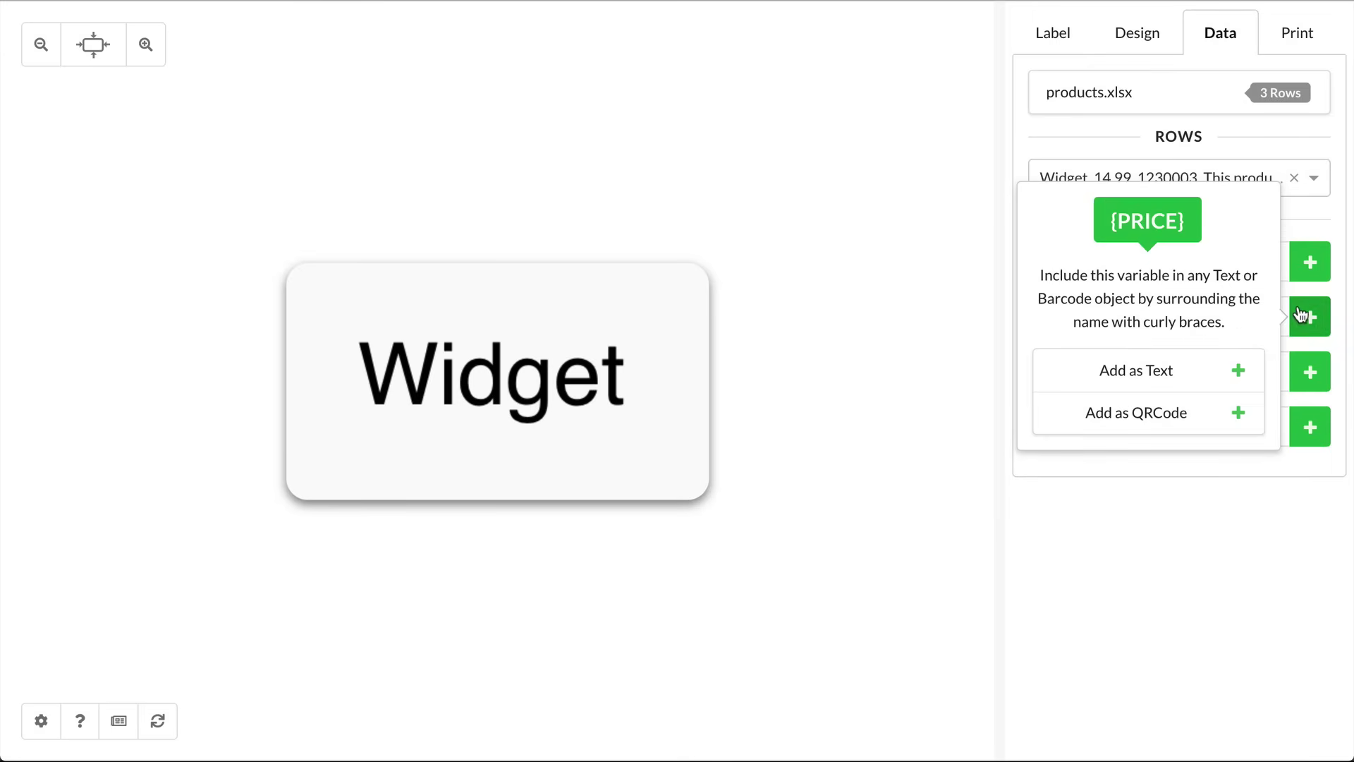
left_click(1162, 381)
left_click_drag(455, 303, 710, 296)
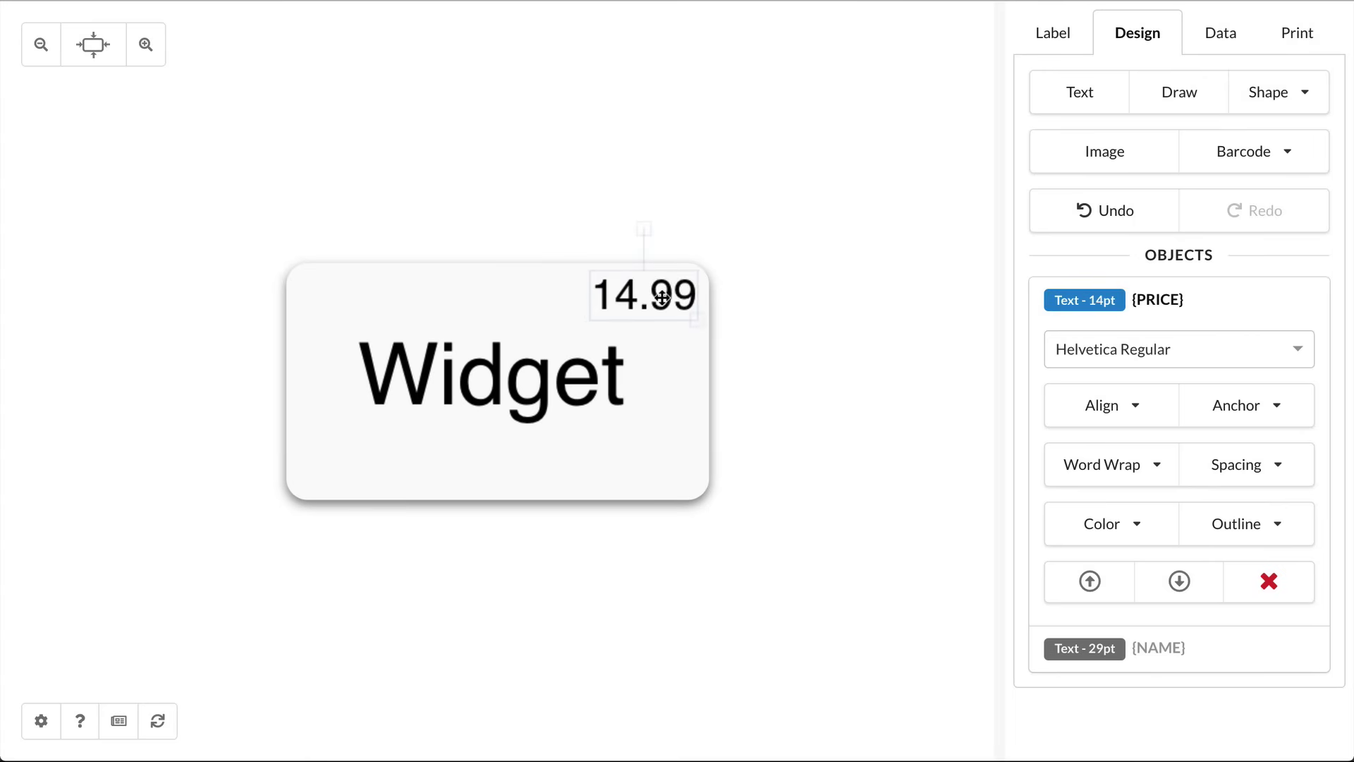
left_click(1061, 407)
left_click(1073, 492)
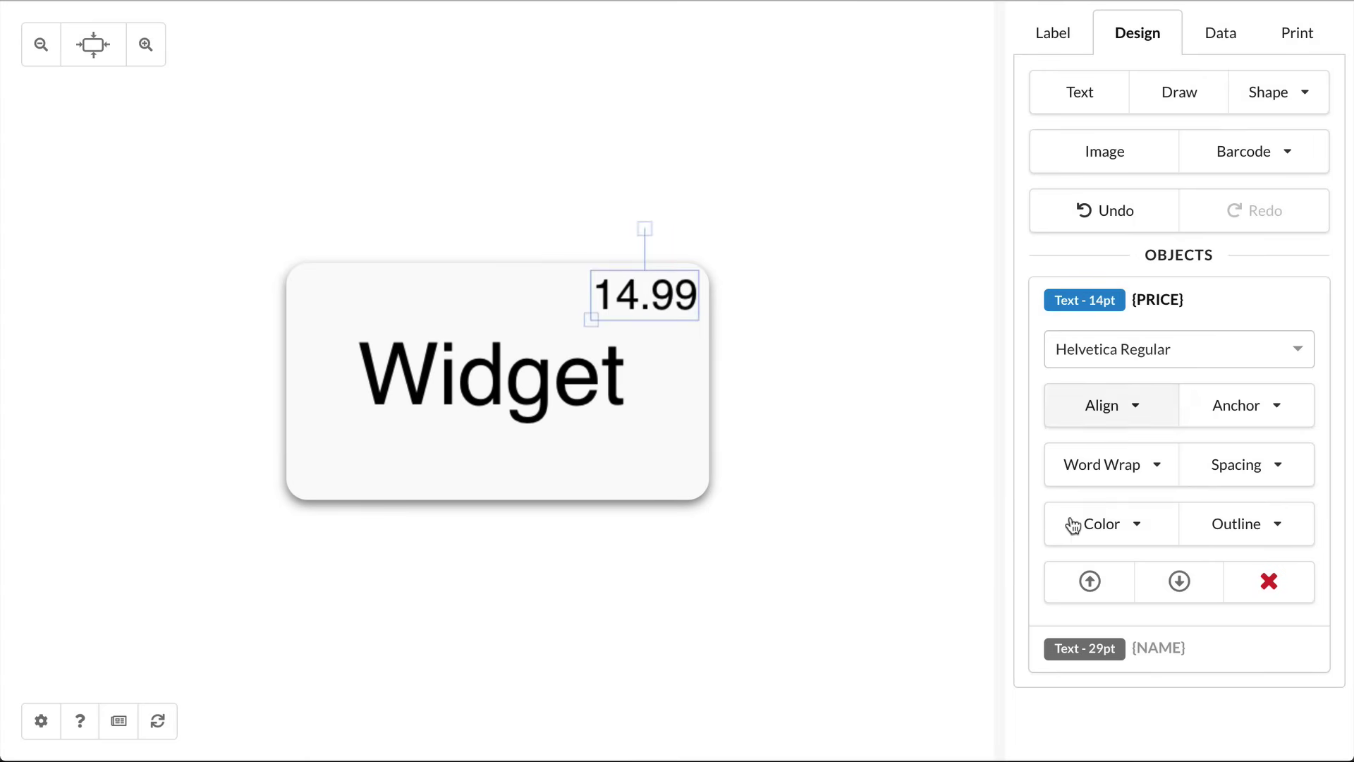
double_click(604, 291)
left_click(541, 297)
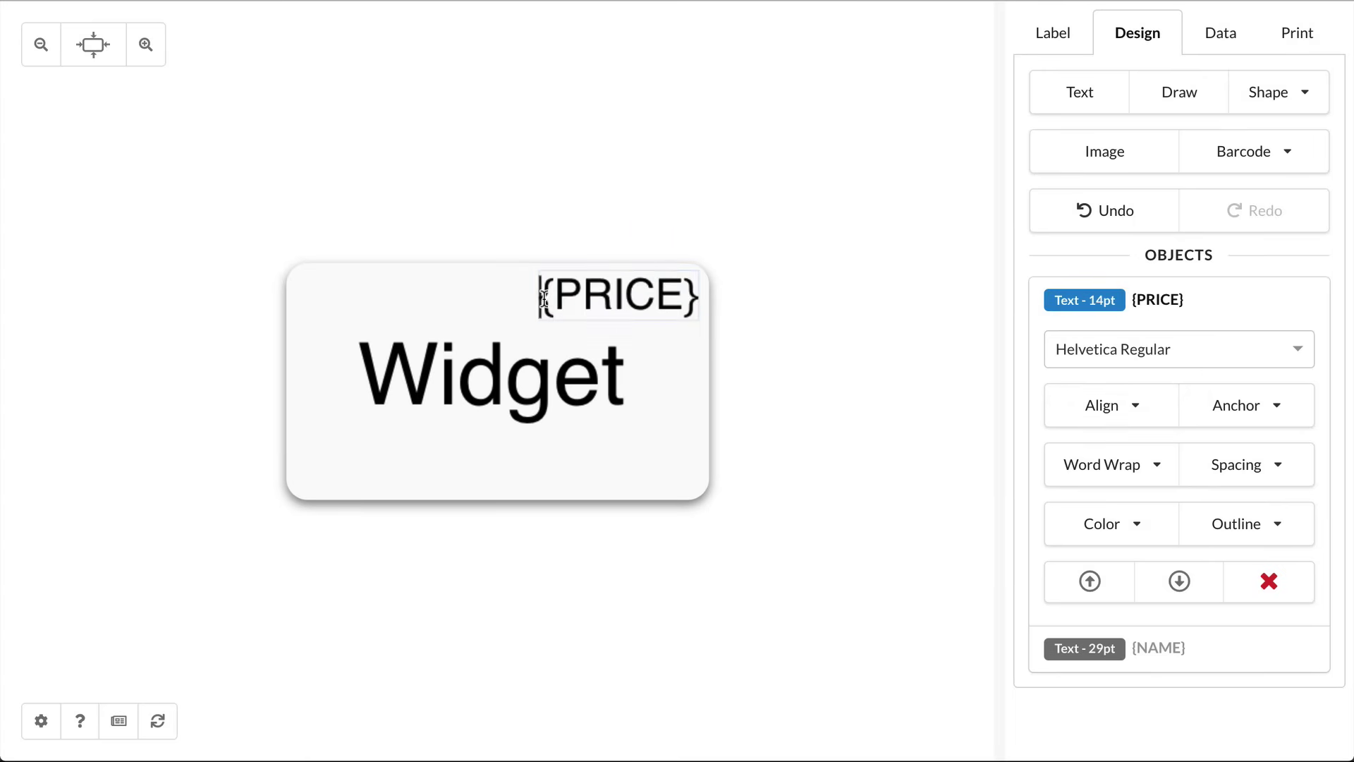
type("$")
left_click(792, 219)
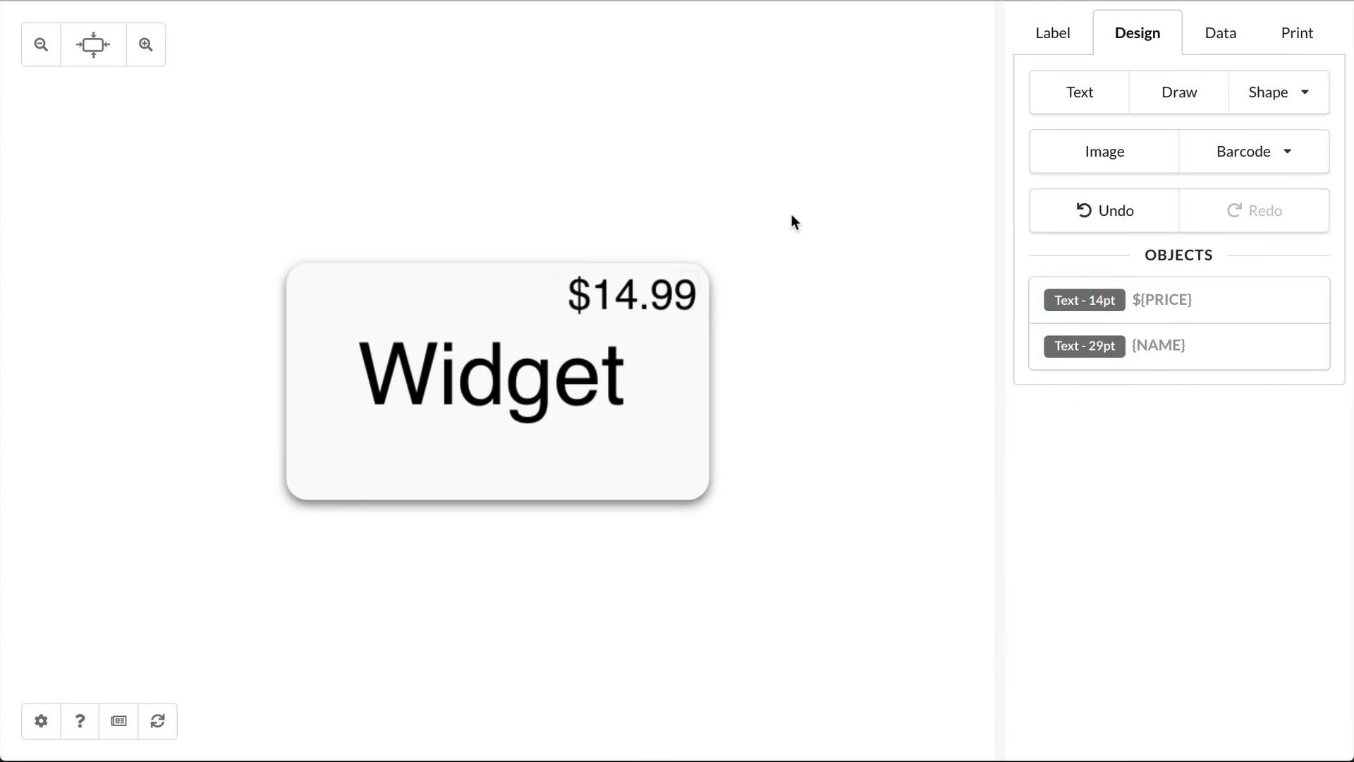
Step: Preview the label with the Doodad product row
left_click(1217, 55)
left_click(1192, 192)
left_click(1173, 266)
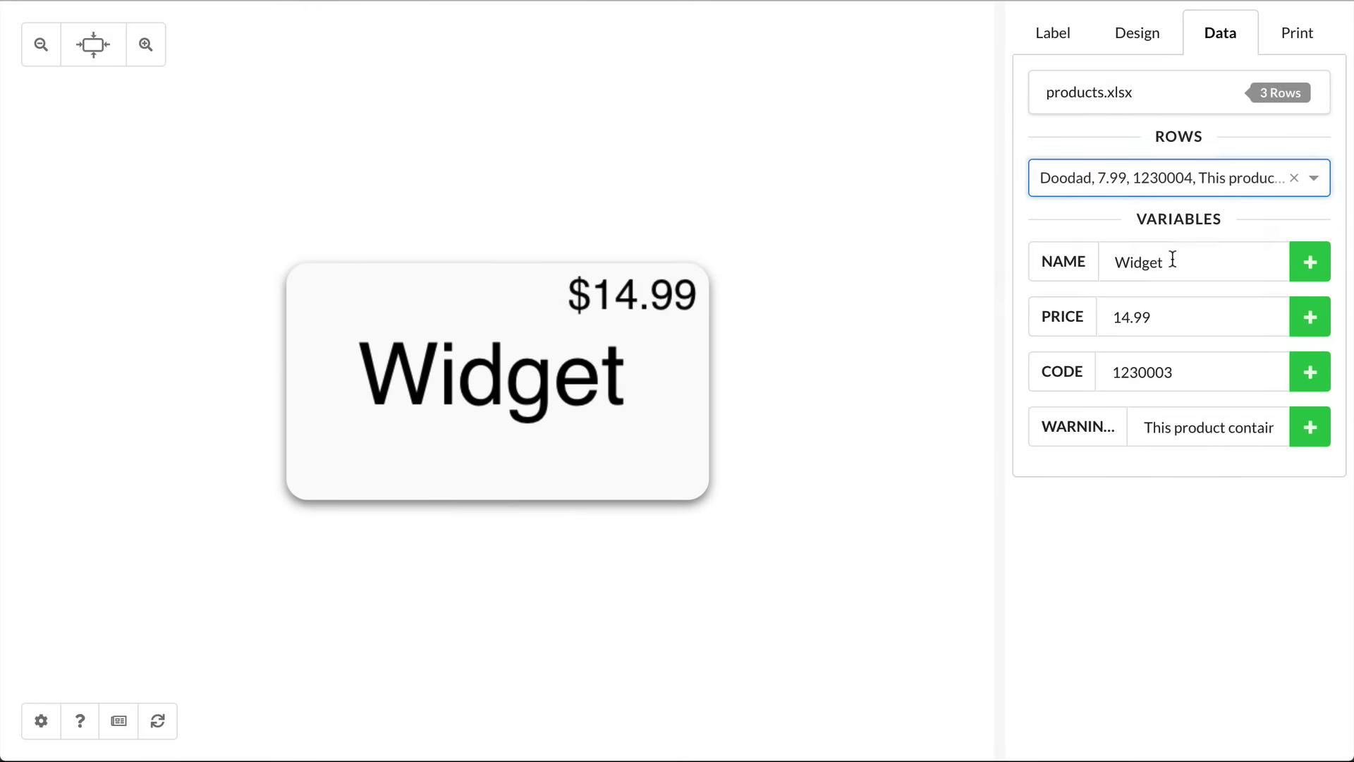
Step: Preview the Thingy row and move the product name to the label's top-left
left_click(1213, 176)
left_click(1156, 315)
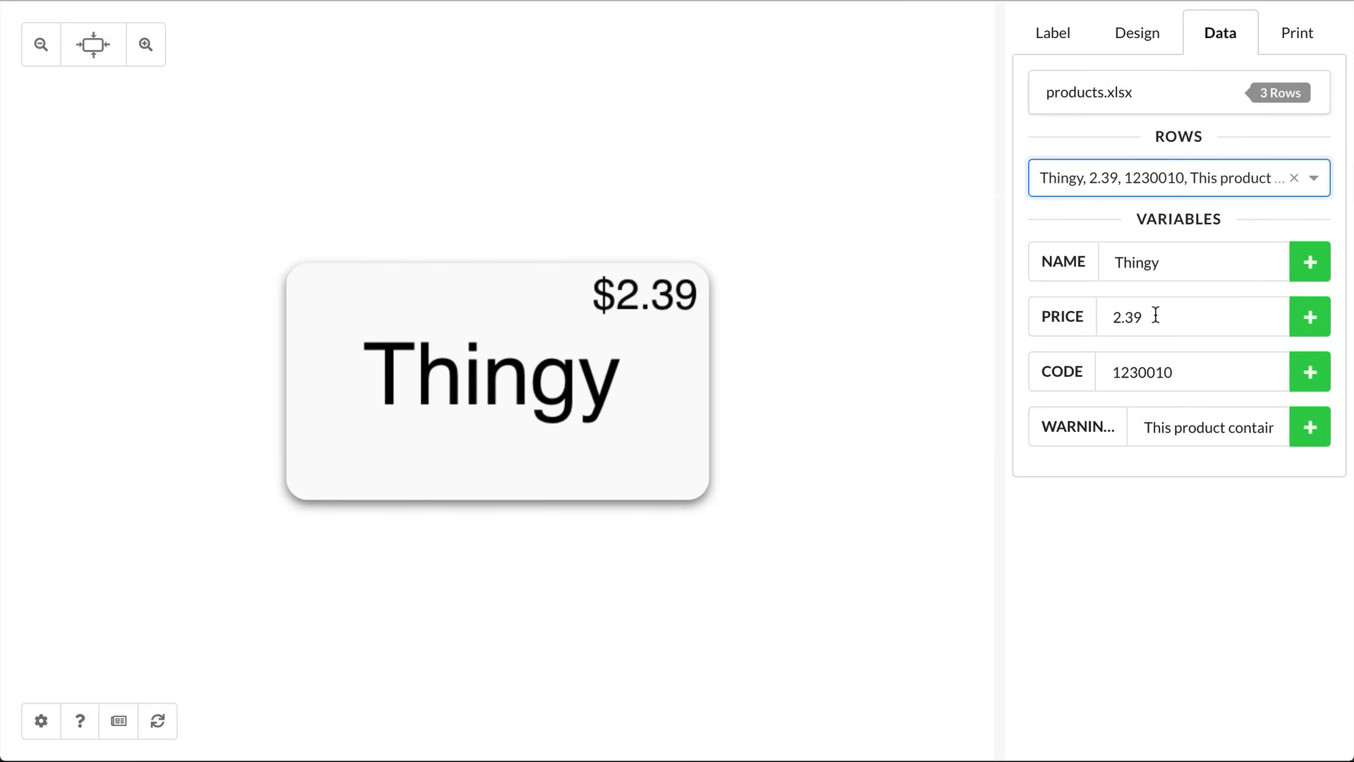
left_click(845, 521)
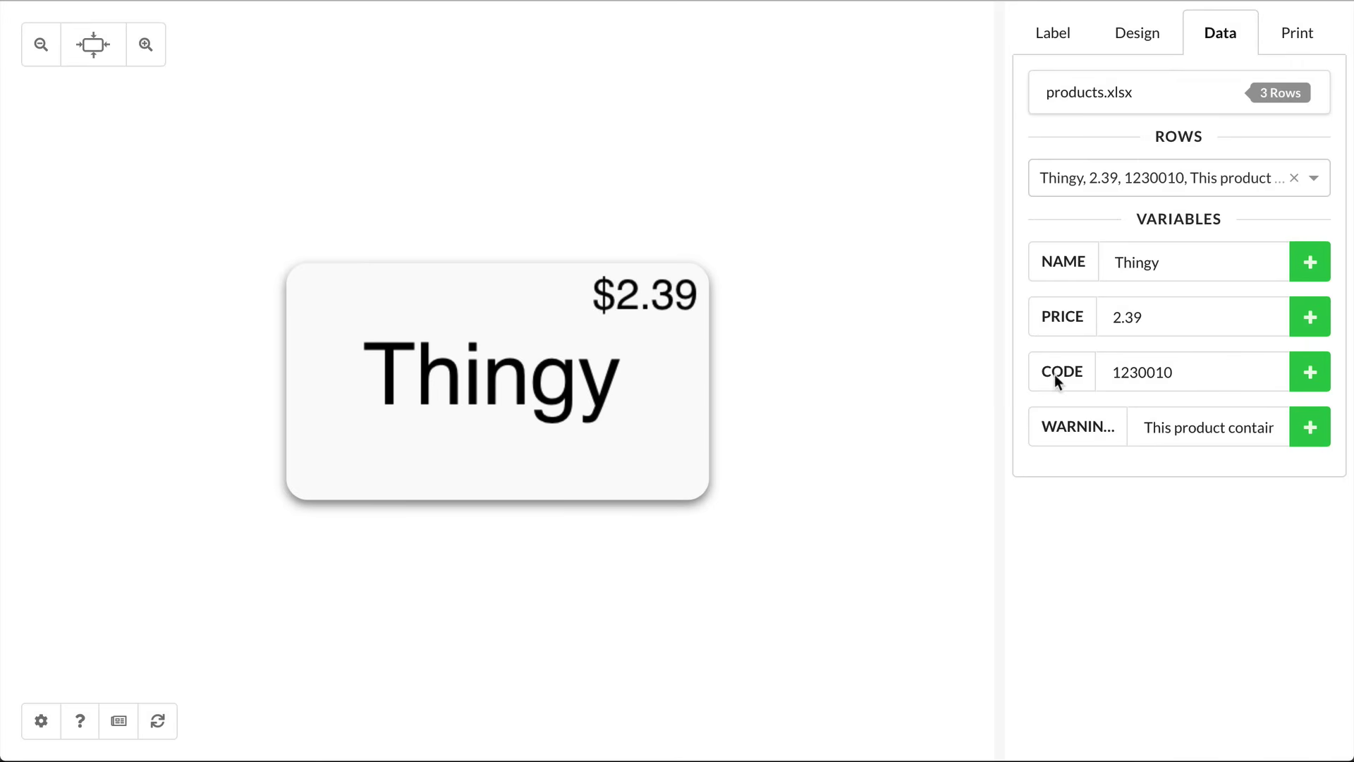
left_click(581, 405)
left_click_drag(580, 404, 526, 371)
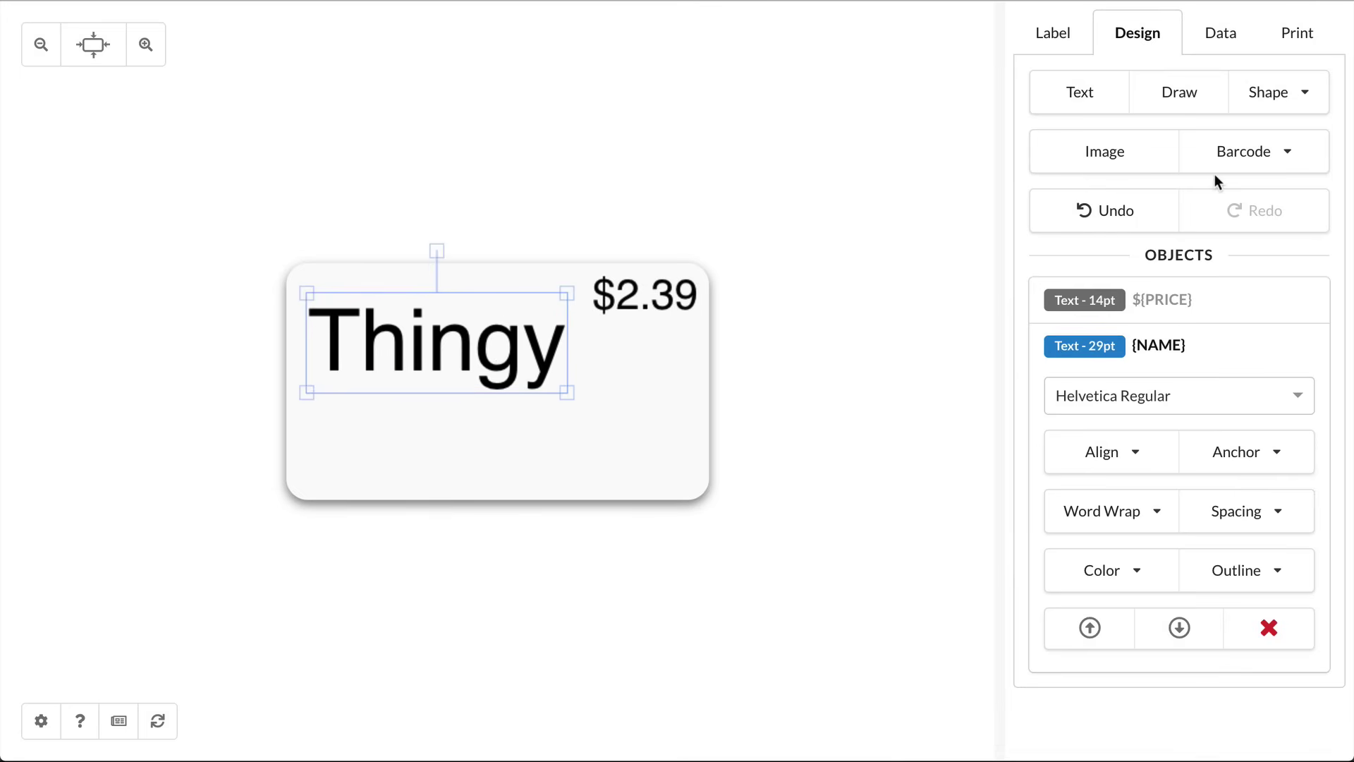
Step: Add a UPC-E barcode at the bottom-right, anchored bottom-right, with its value bound to CODE
left_click(1251, 156)
left_click(1142, 418)
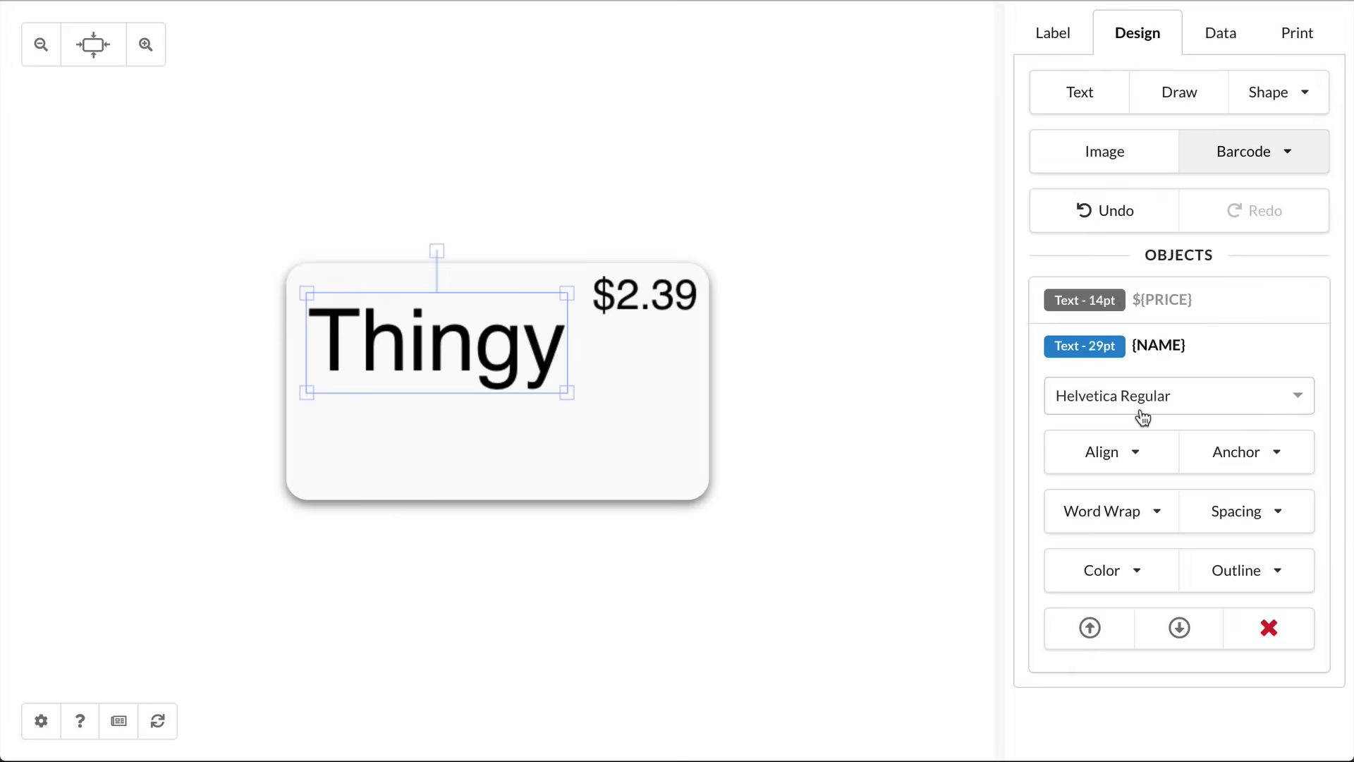
left_click_drag(549, 390, 646, 441)
left_click(1094, 535)
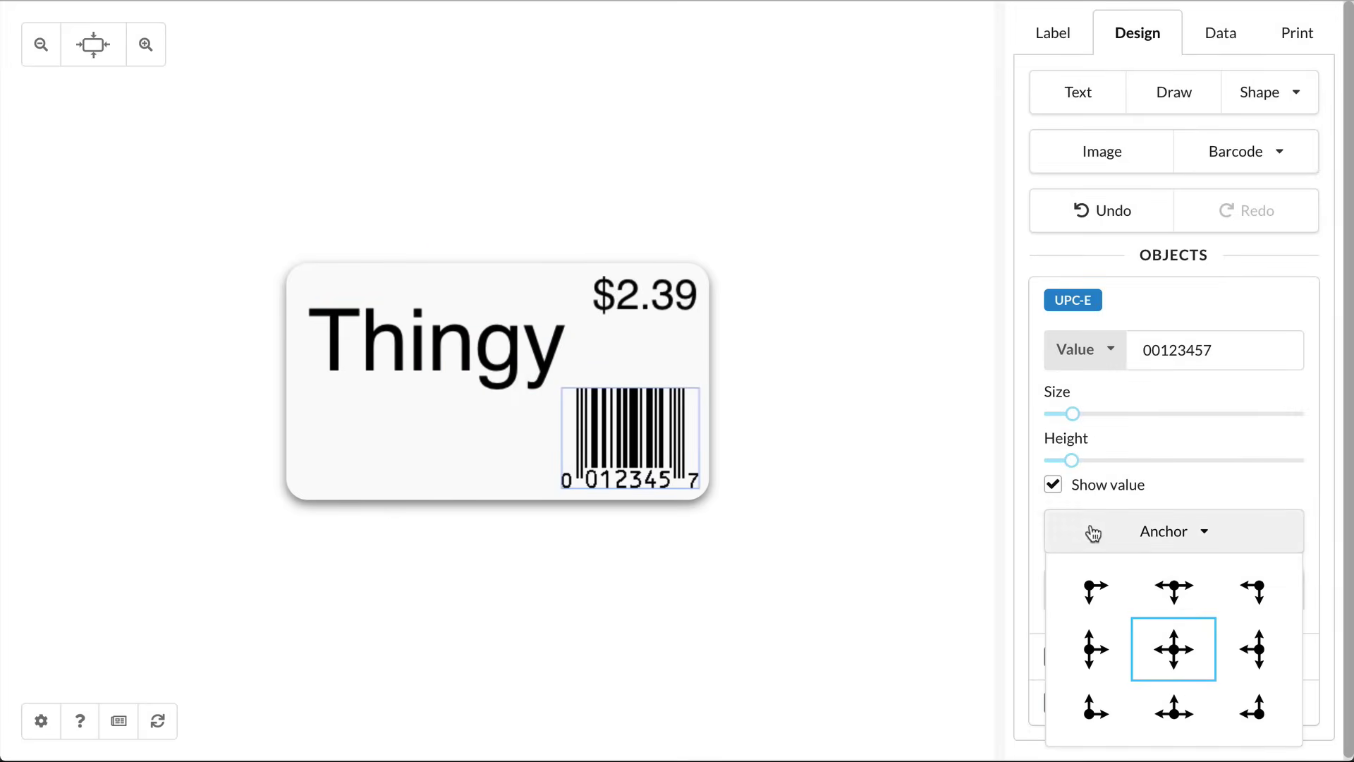
left_click(1250, 704)
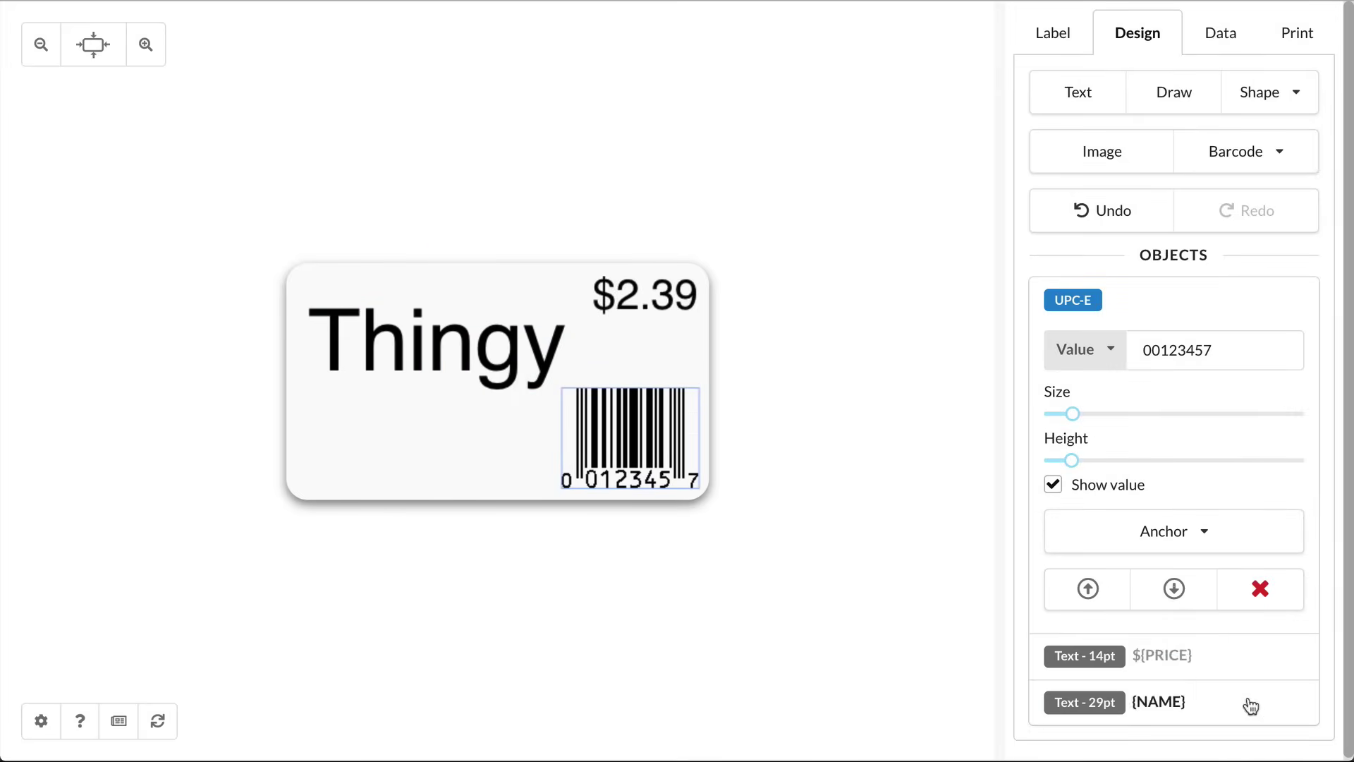
left_click(1090, 348)
left_click(1092, 505)
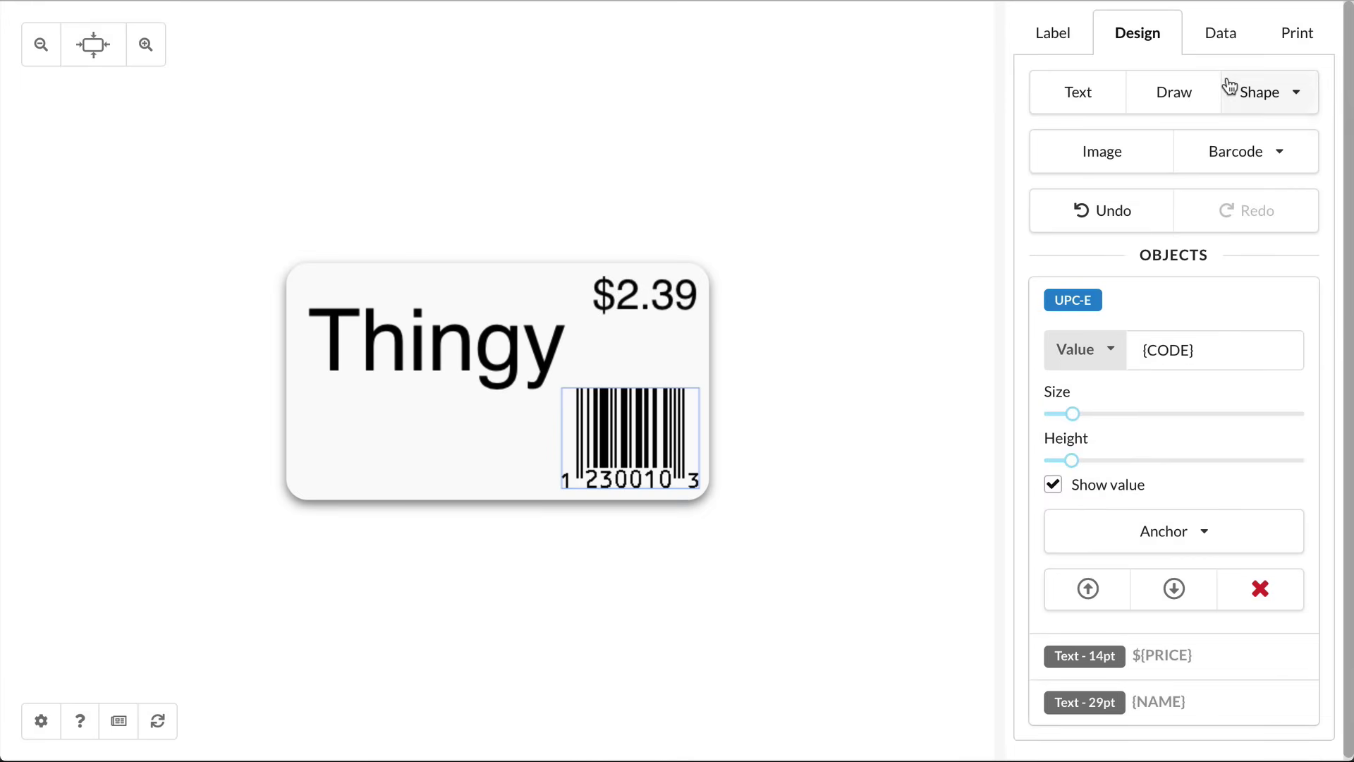
Step: Cycle the preview through the Doodad, Widget and Thingy rows to check the label
left_click(1219, 33)
left_click(1169, 178)
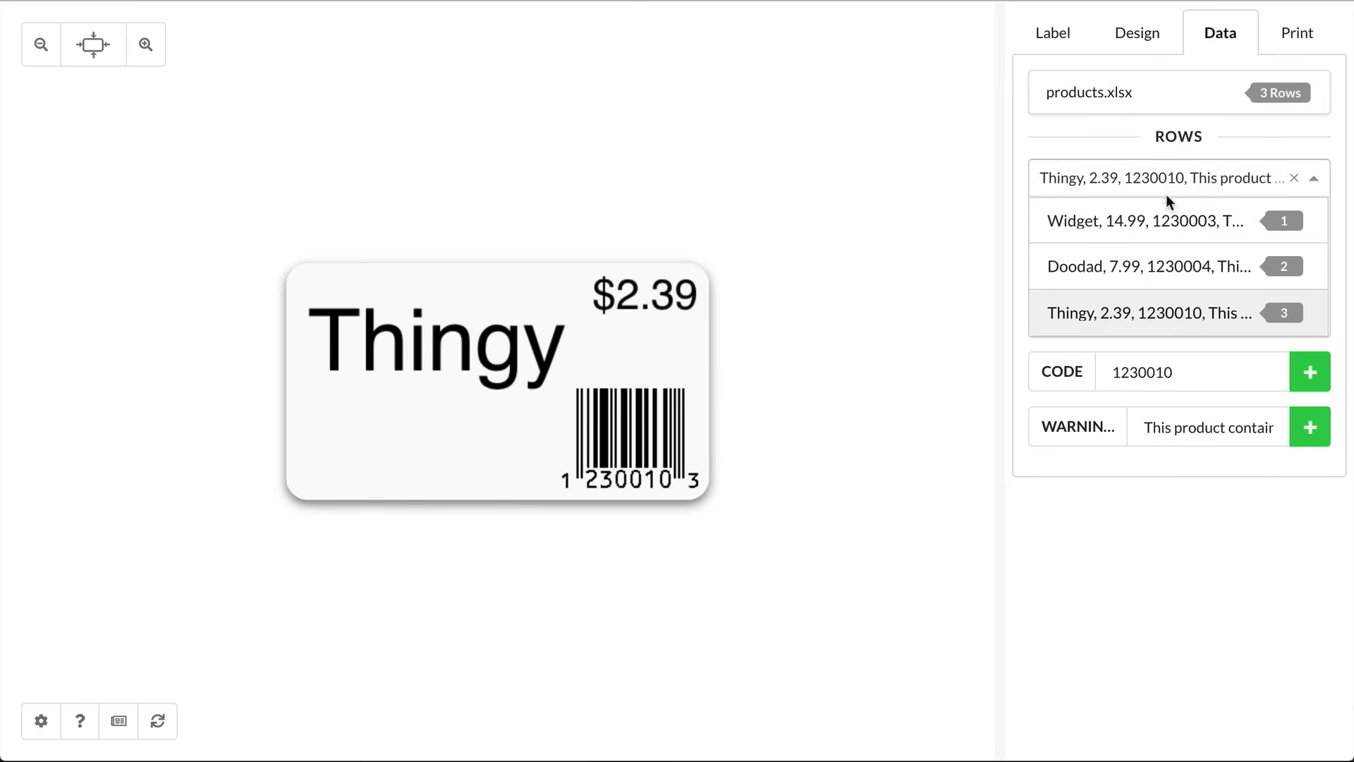
left_click(1141, 272)
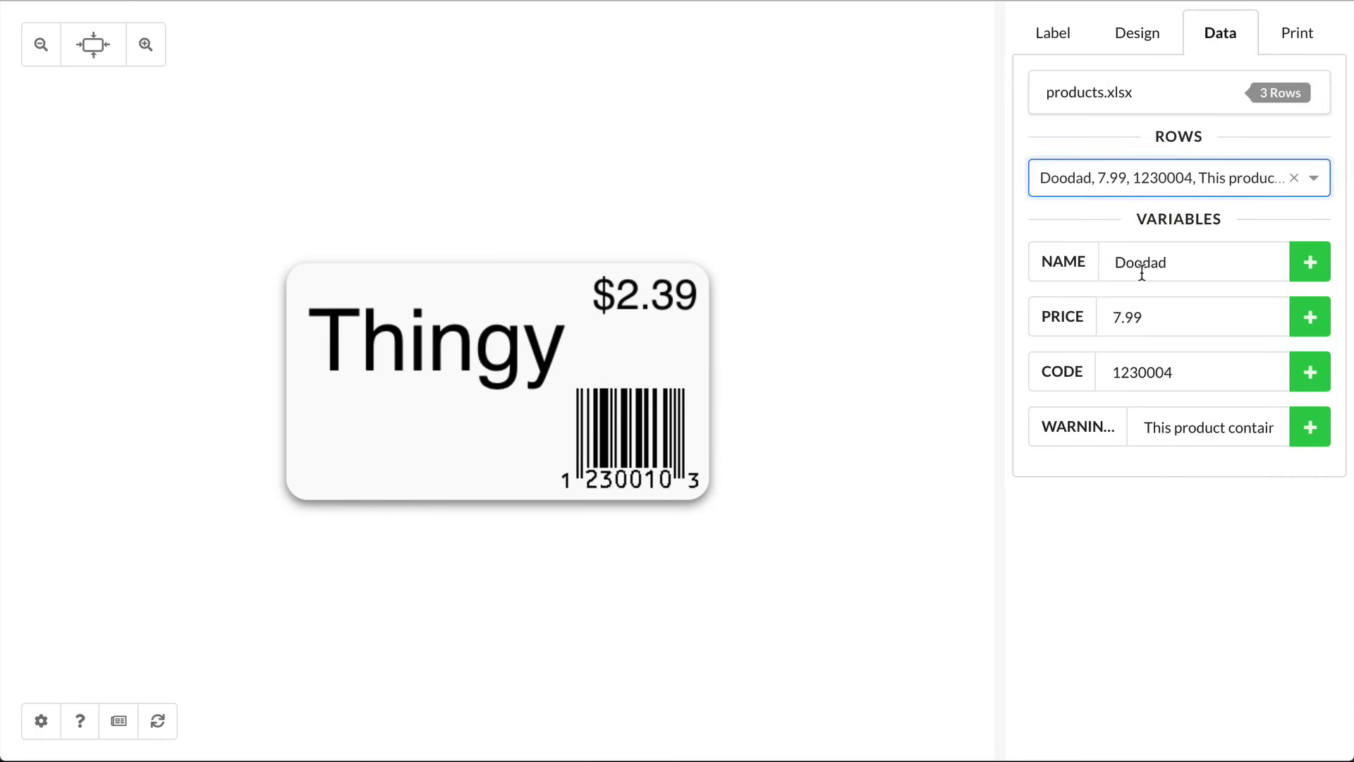
left_click(1196, 187)
left_click(1187, 224)
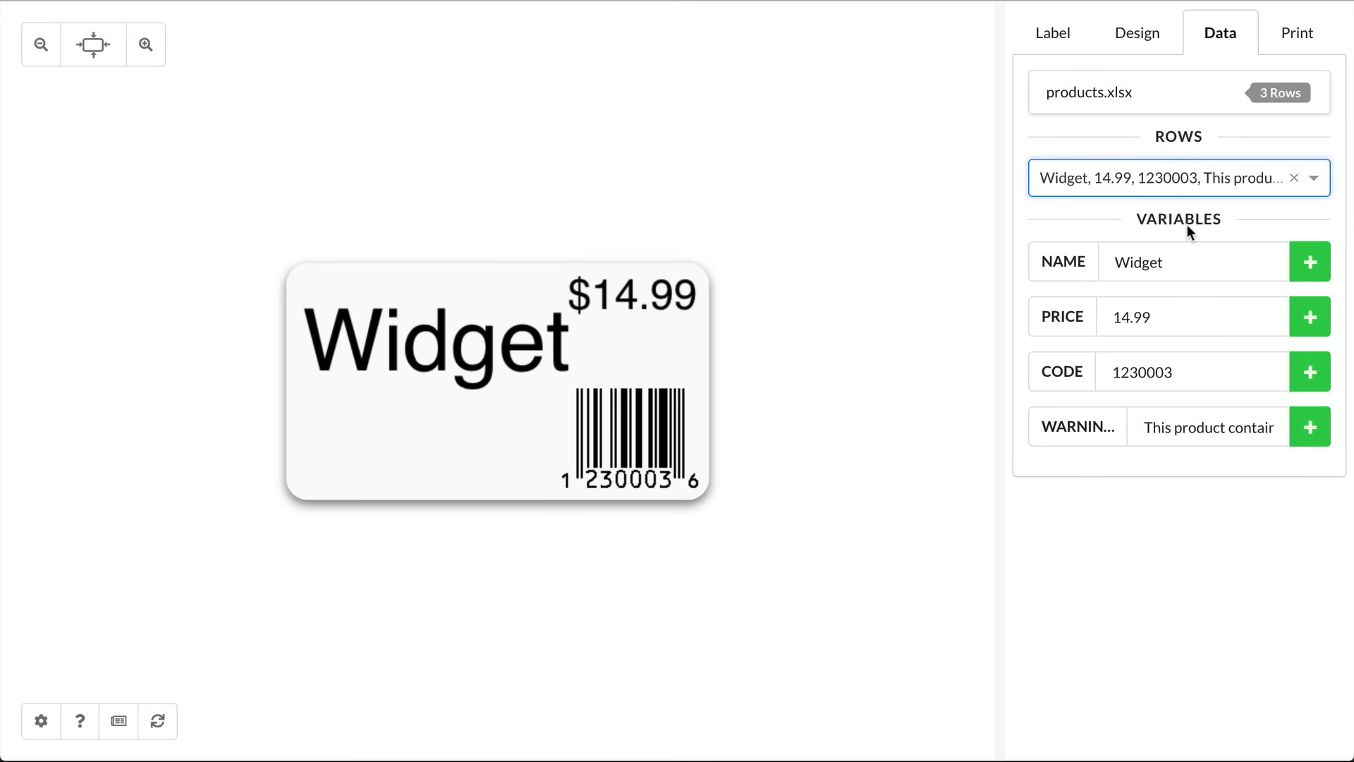
left_click(1227, 176)
left_click(1145, 314)
left_click(1136, 32)
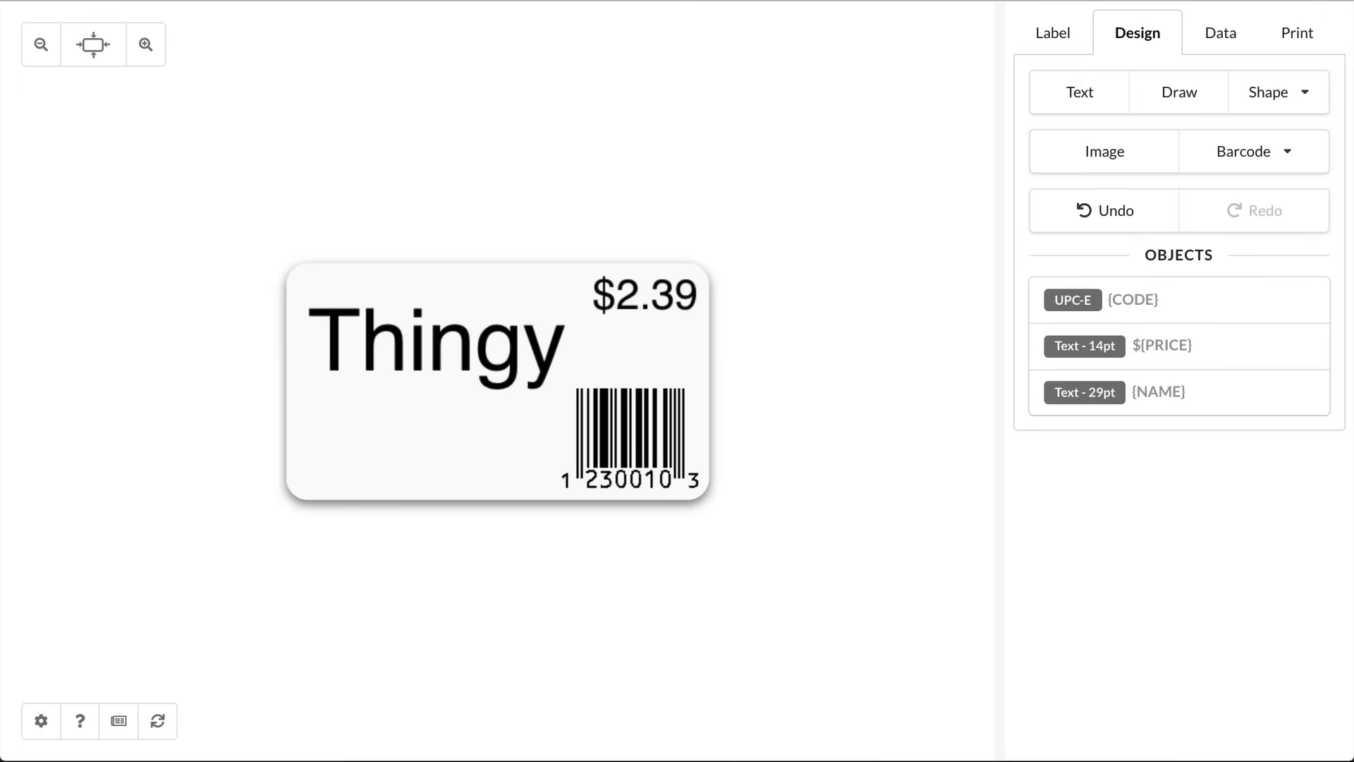